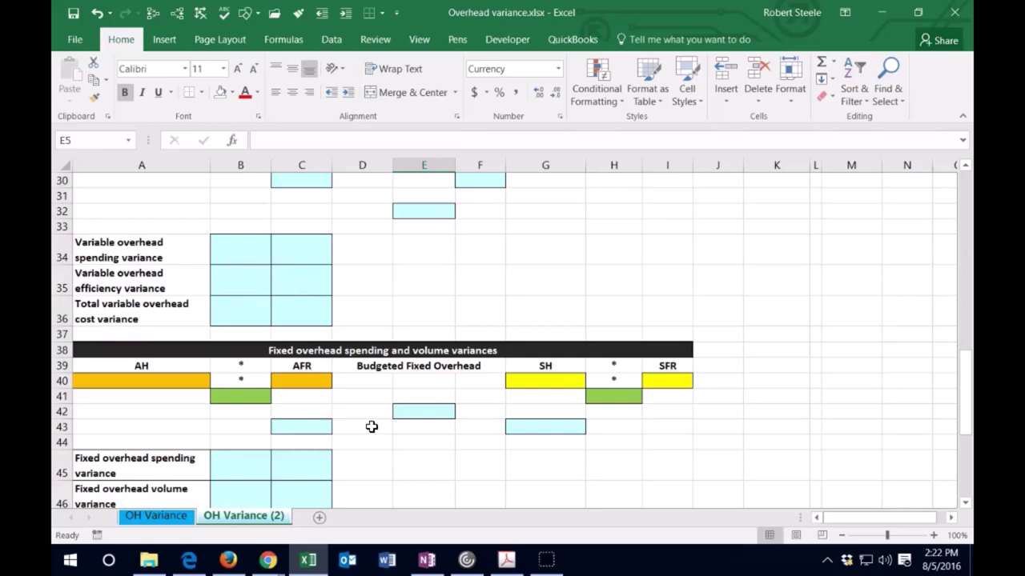
- Calculate the direct labor total in E5 of the standard costs table with the formula =B5*D5
scroll(357, 430, "up", 8)
scroll(357, 429, "up", 2)
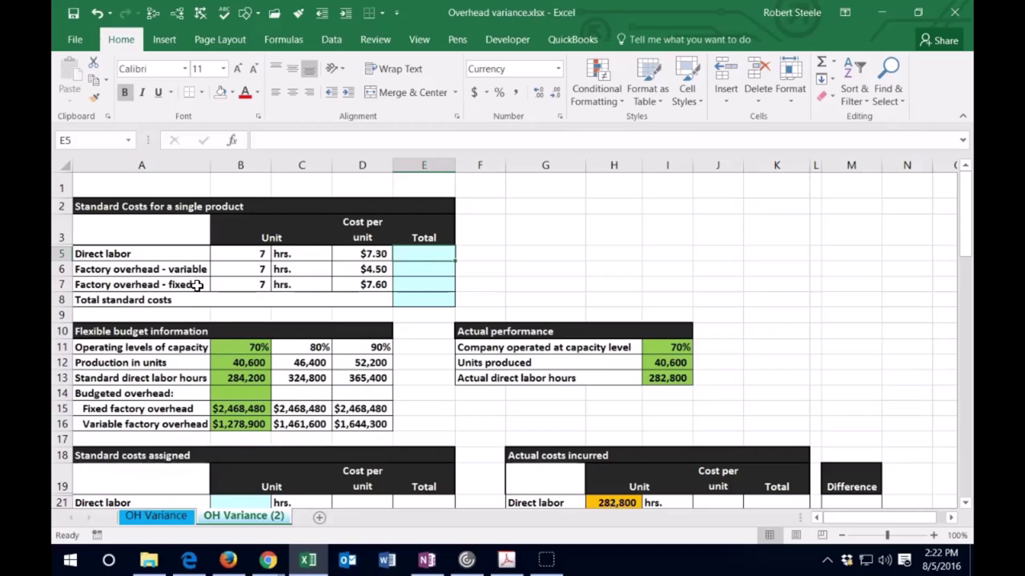
key("Right")
key("Left")
type("=")
left_click(249, 254)
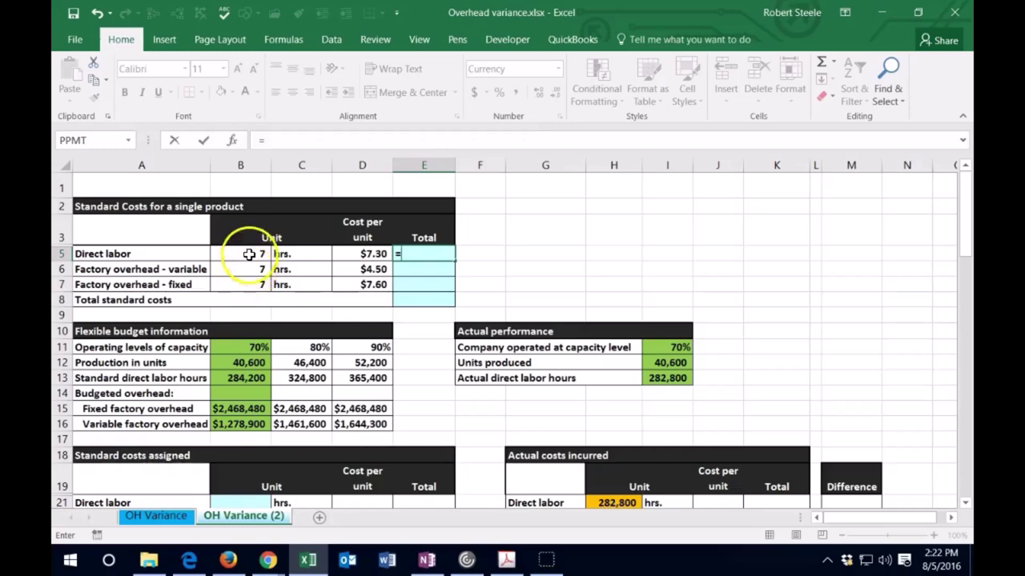
type("*")
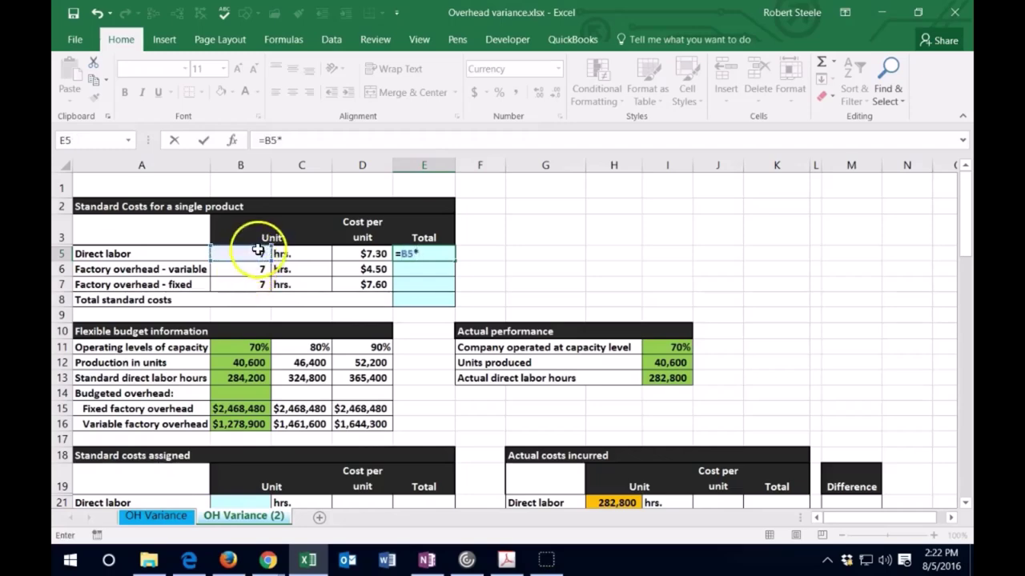
left_click(350, 253)
key("Return")
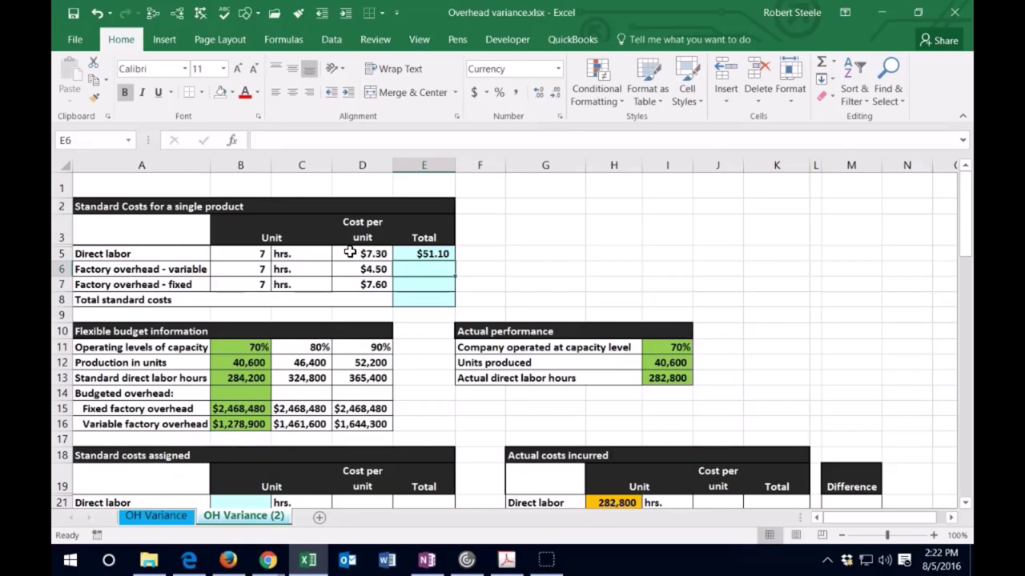
- Calculate the variable factory overhead total in E6 with the formula =B6*D6
left_click(263, 271)
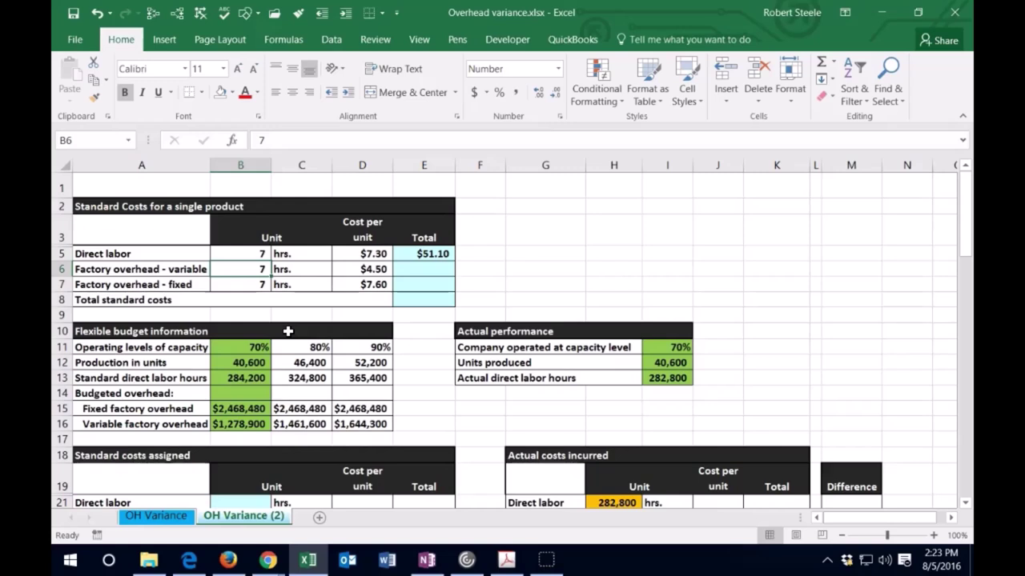
key("Right")
key("Right")
key("Right")
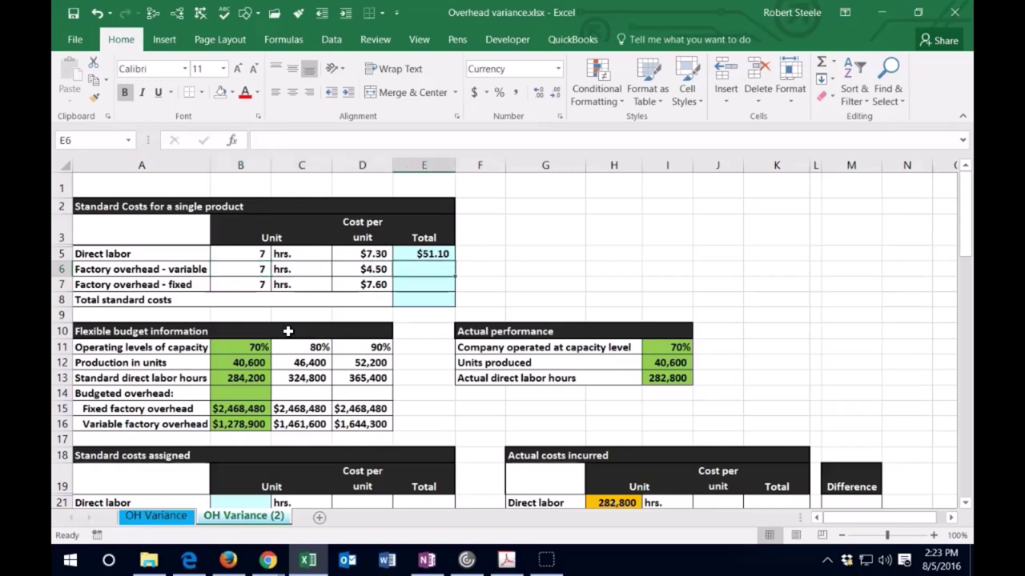
type("=")
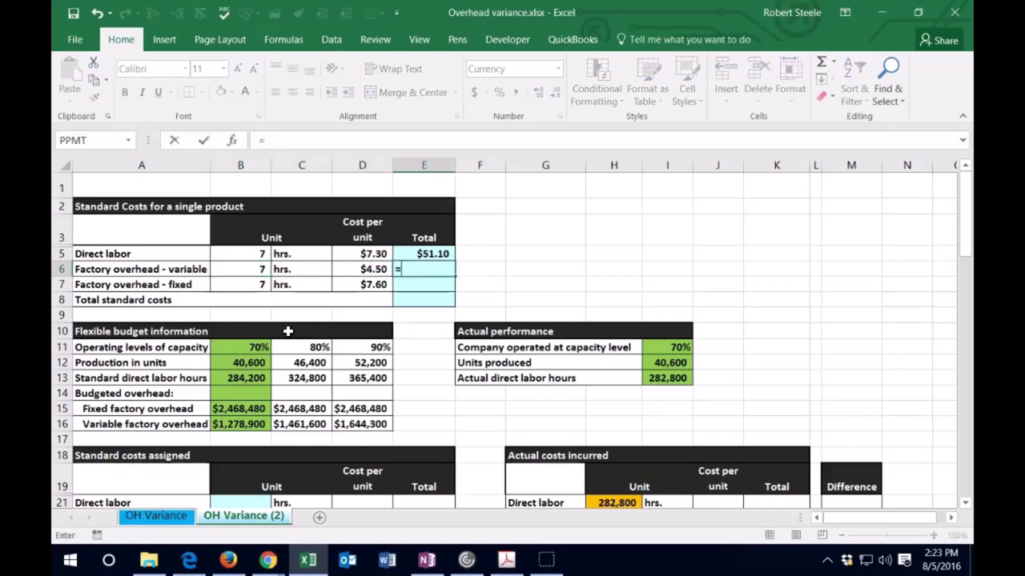
left_click(256, 269)
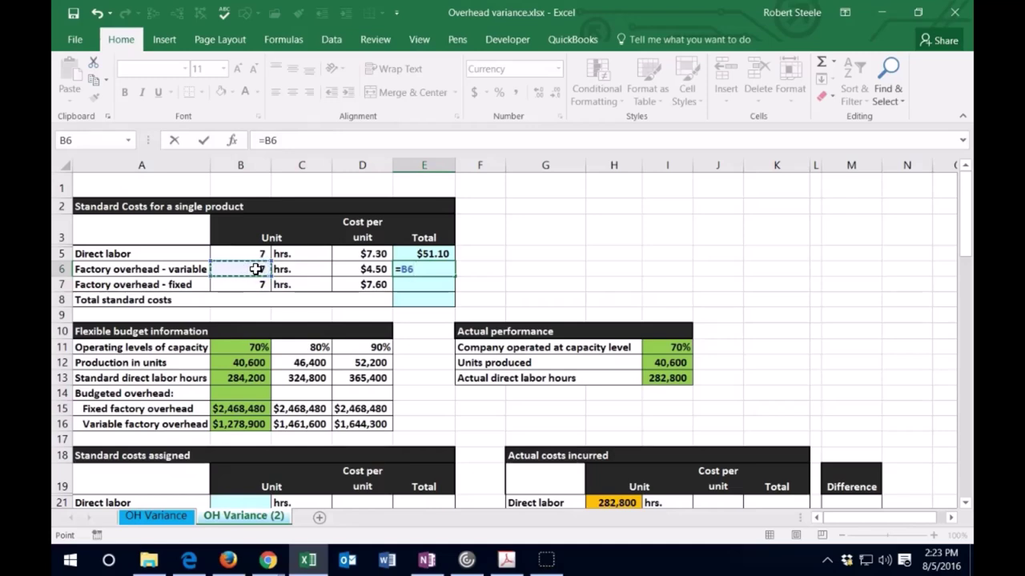
type("*")
left_click(357, 267)
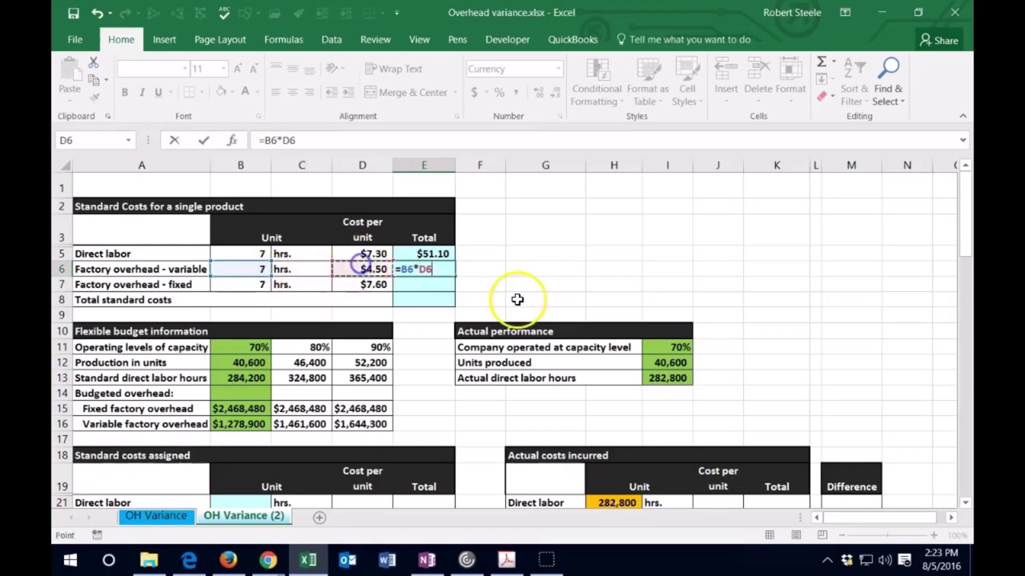
key("Return")
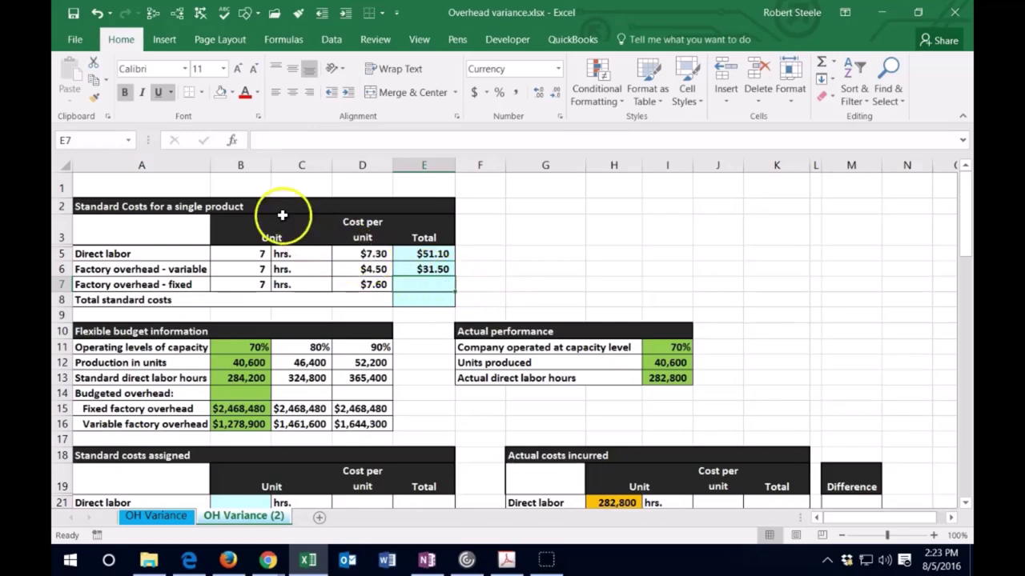
- Calculate the fixed factory overhead total in E7 with the formula =B7*D7
type("=")
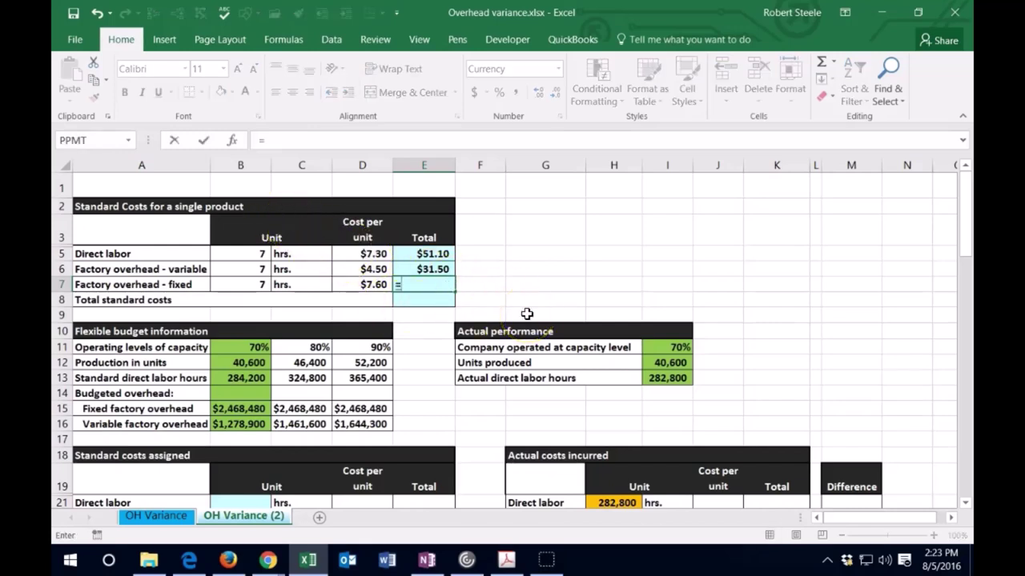
left_click(257, 285)
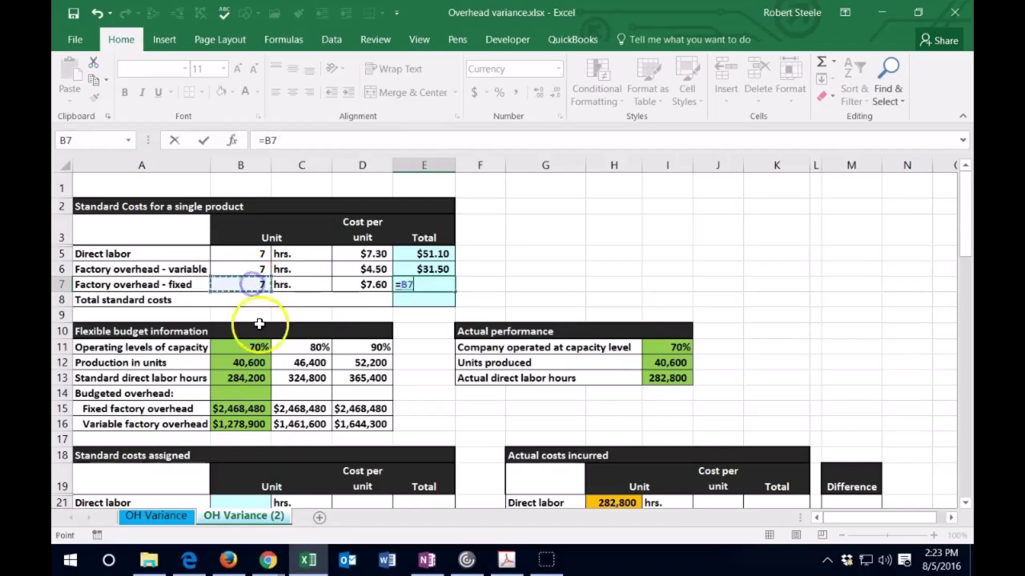
type("*")
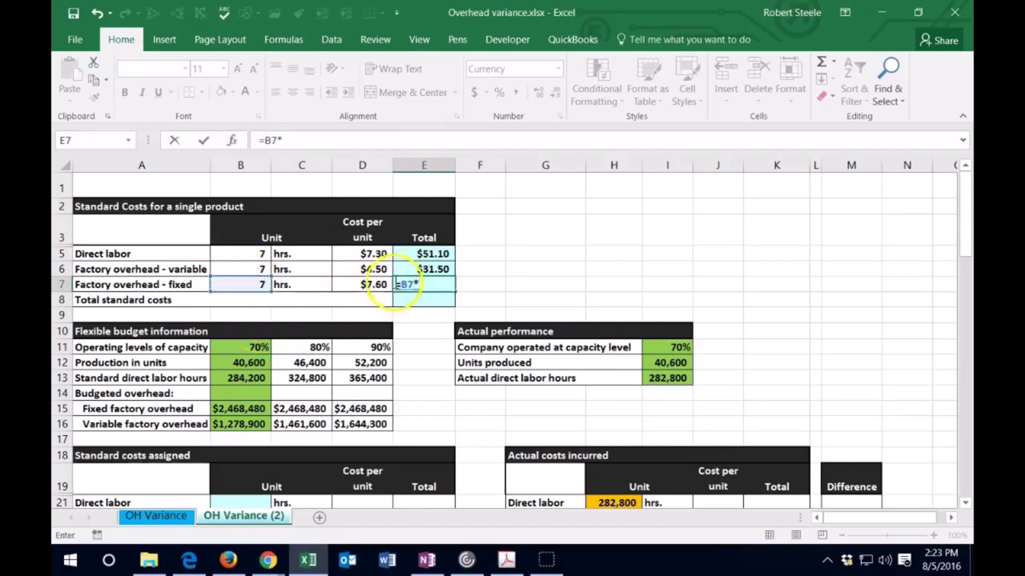
left_click(370, 285)
key("Return")
- Sum the variable and fixed overhead totals E6:E7 into the Total standard costs cell E8
type("+sum(")
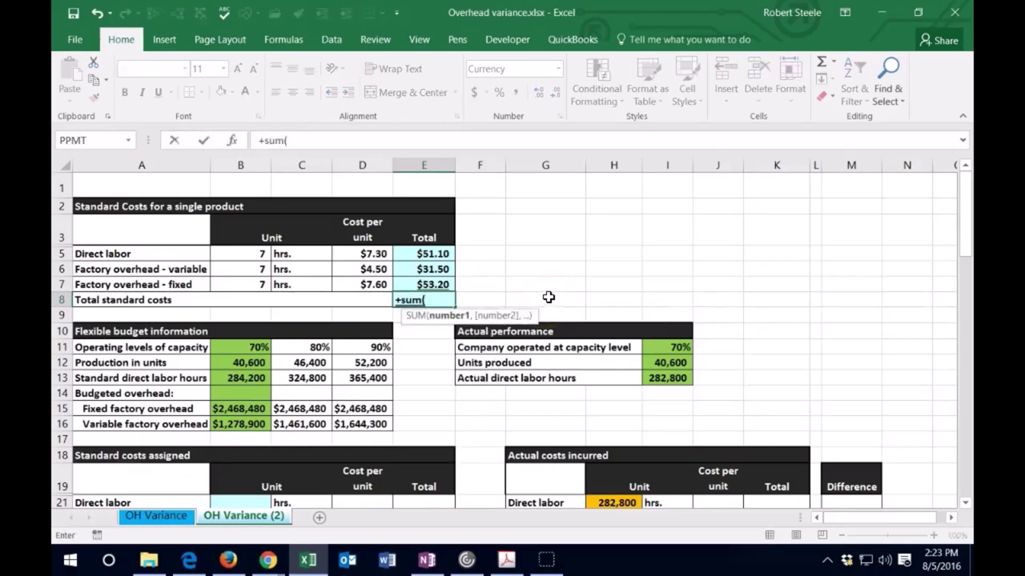
left_click(442, 271)
left_click_drag(442, 271, 442, 281)
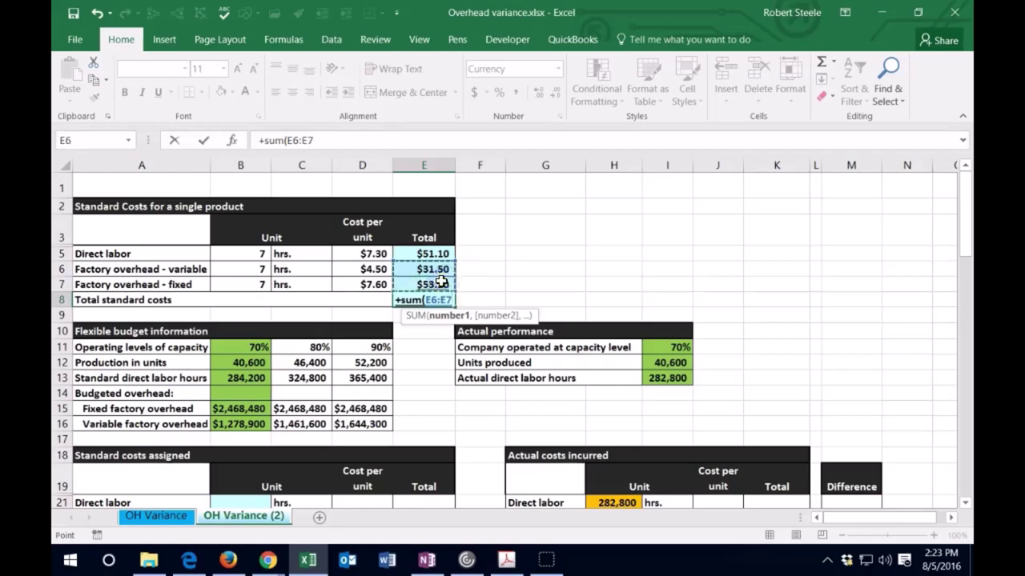
key("Return")
left_click(471, 276)
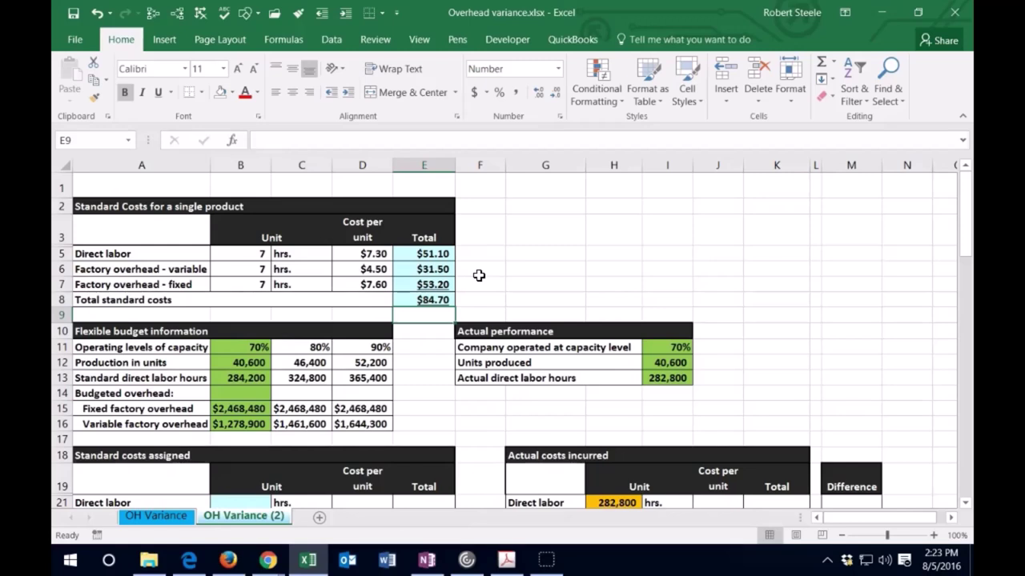
left_click(418, 382)
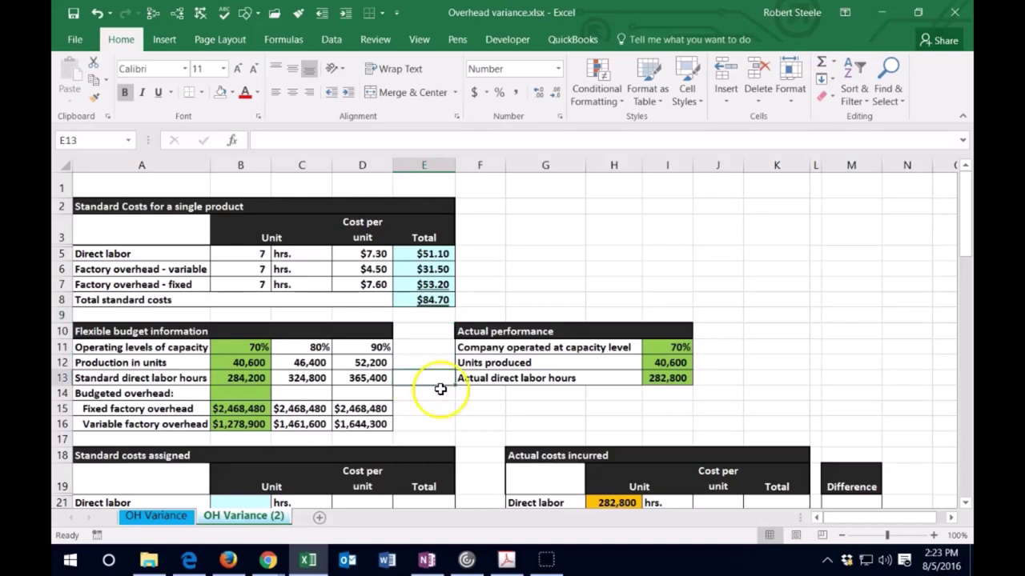
left_click(475, 210)
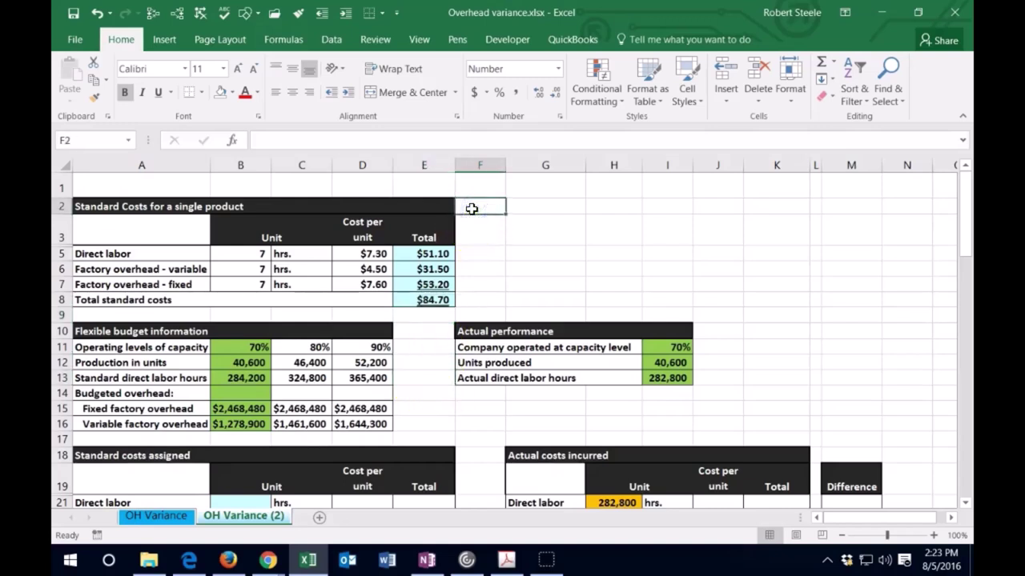
left_click(417, 333)
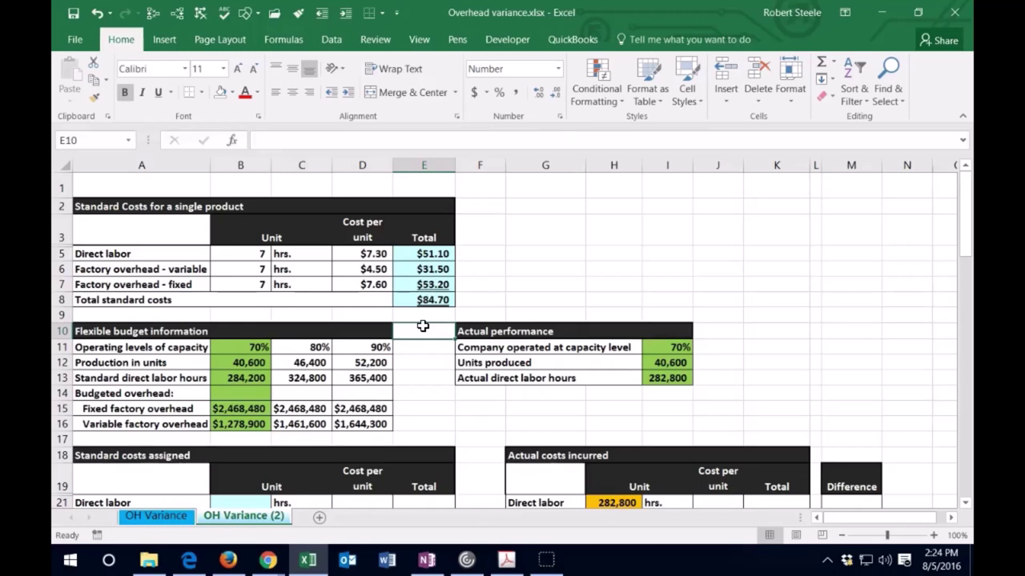
- Examine the flexible budget's capacity levels, production units, standard direct labor hours, and fixed and variable overhead amounts
left_click(253, 348)
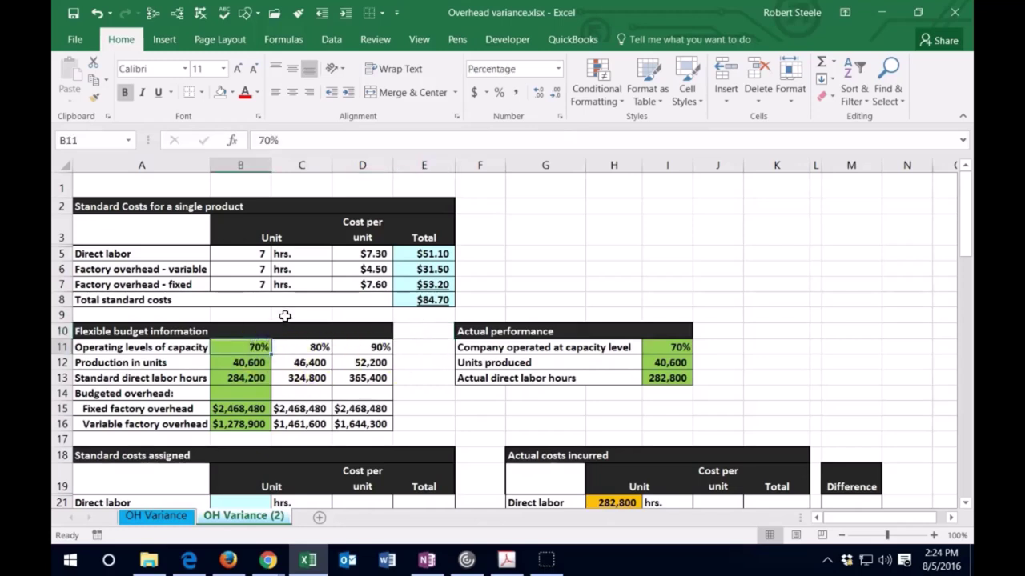
key("Right")
key("Right")
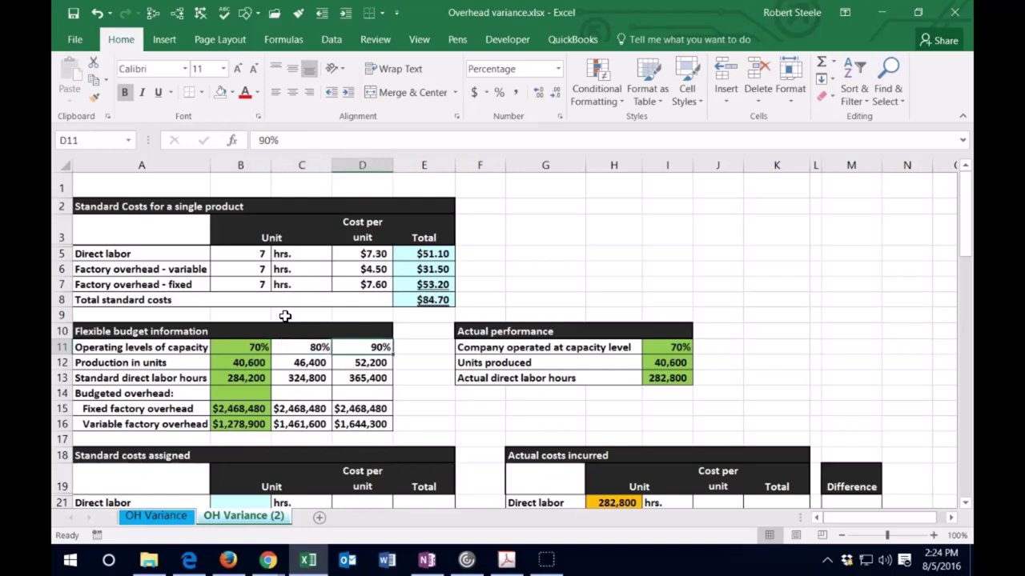
key("Left")
key("Left")
key("Left")
key("Down")
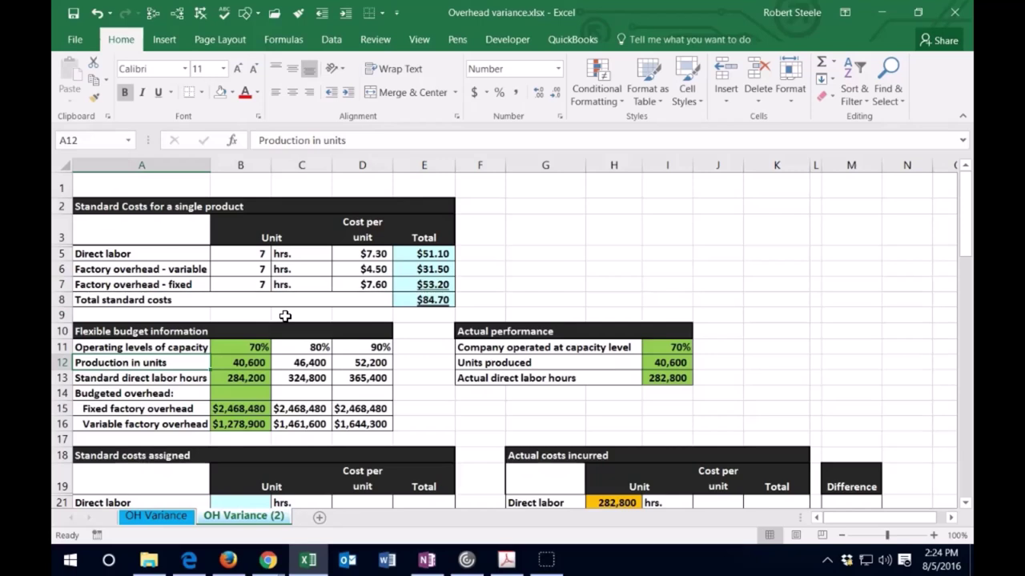
key("Down")
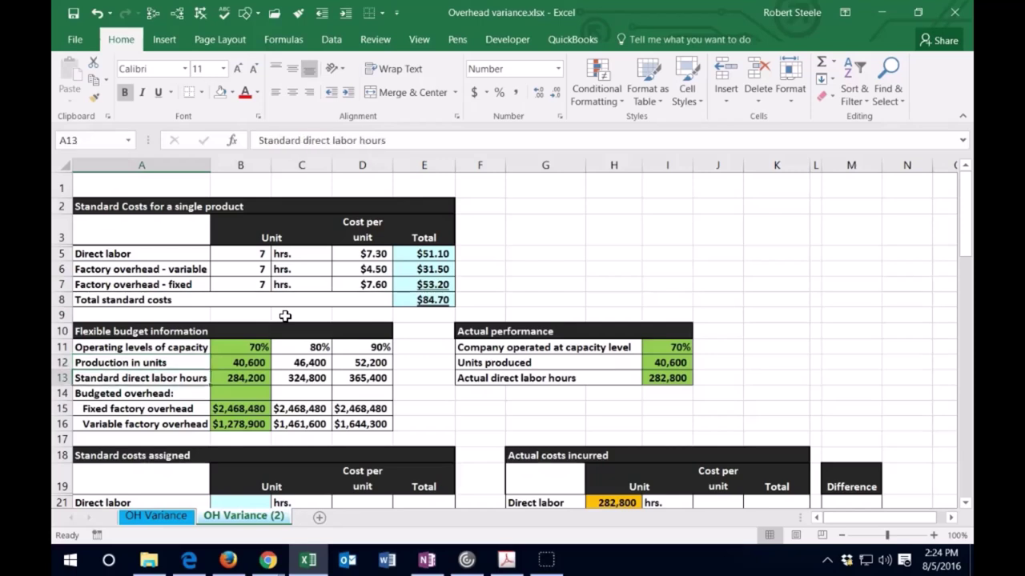
key("Down")
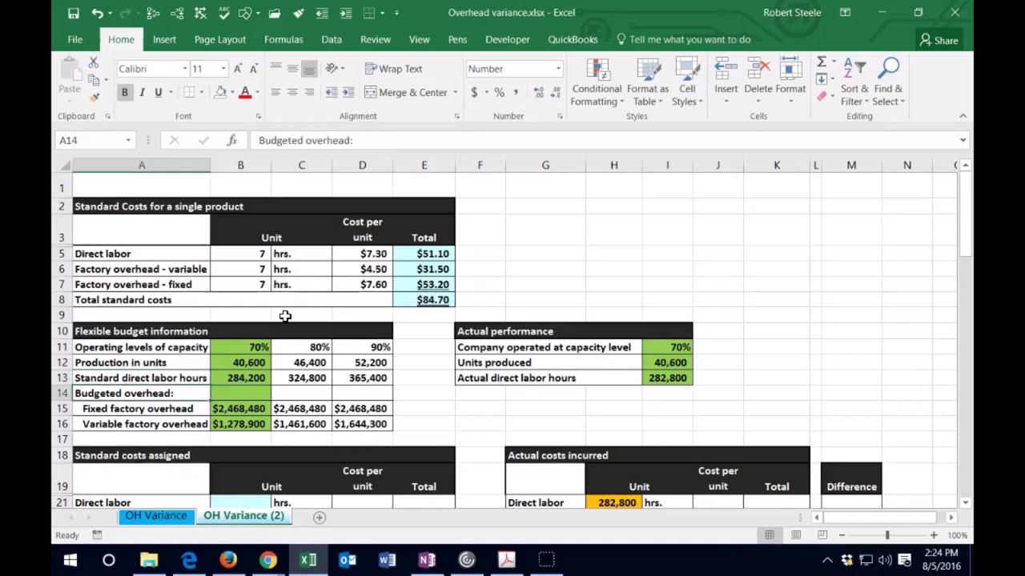
key("Down")
key("Down")
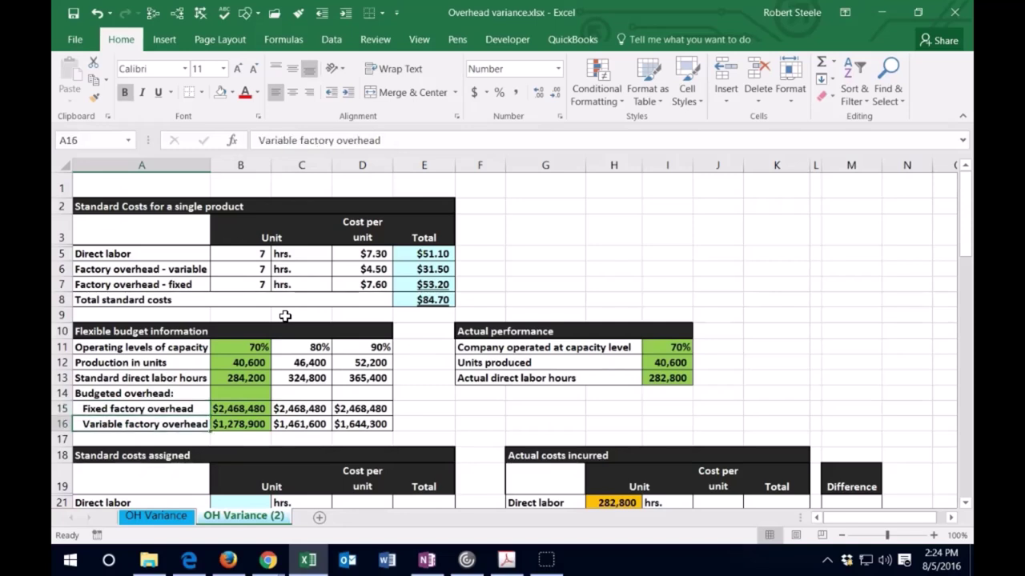
key("Right")
key("Right")
key("Right")
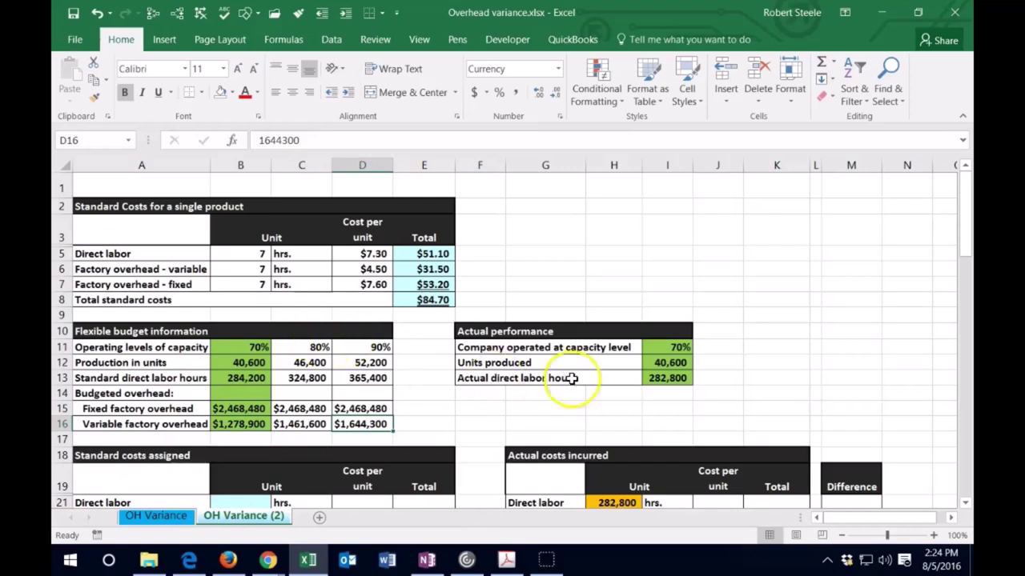
- Compare the actual performance figures in I11:I13 with the 70% capacity column of the flexible budget, including its units and standard labor hours
left_click(674, 349)
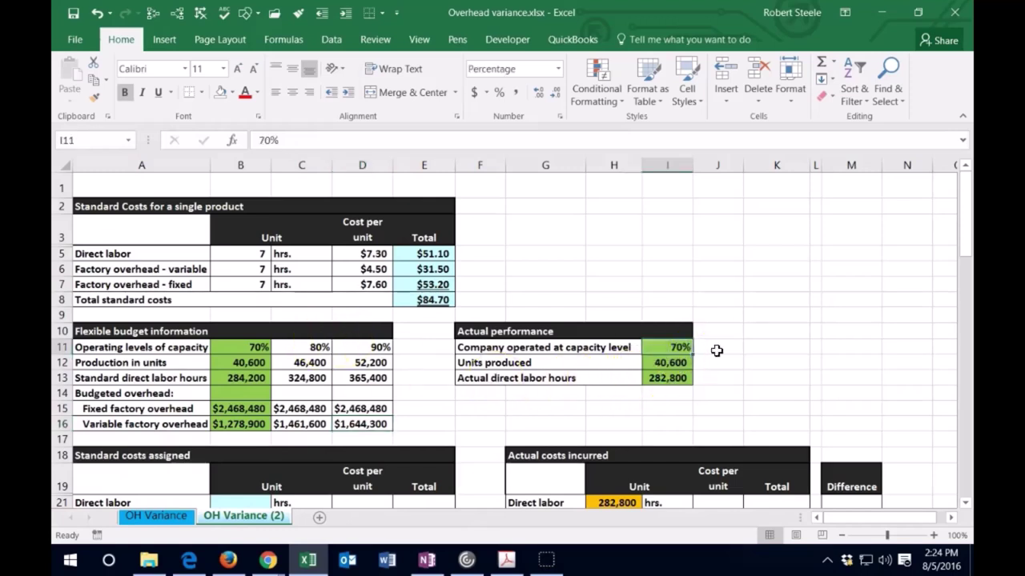
key("Down")
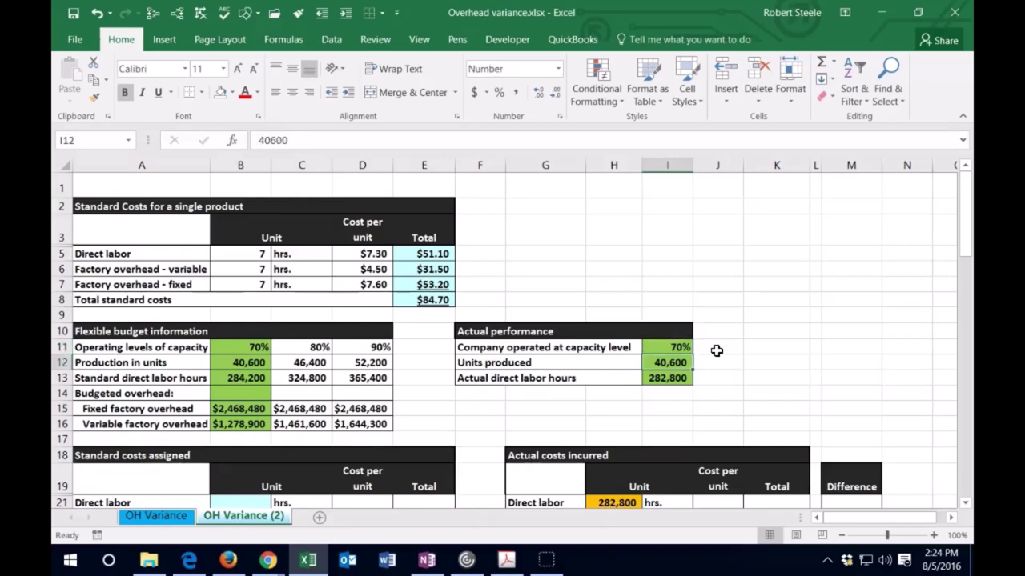
key("Down")
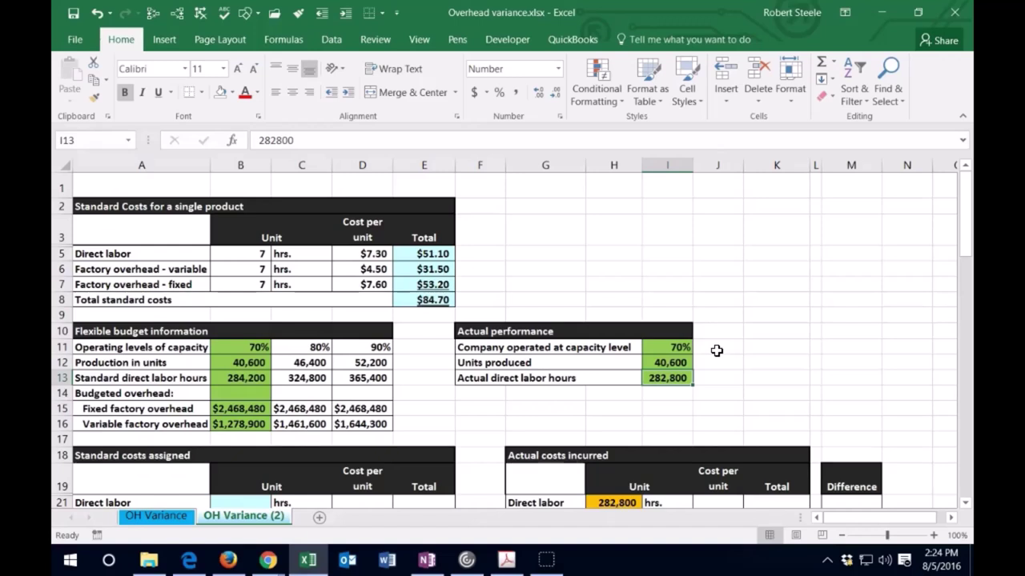
left_click_drag(681, 348, 690, 391)
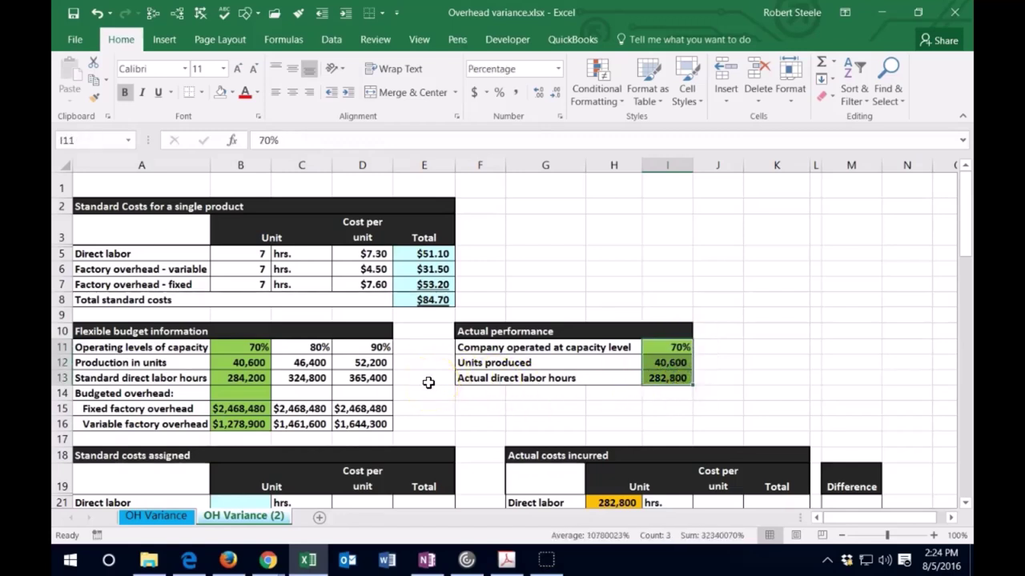
left_click_drag(222, 345, 220, 417)
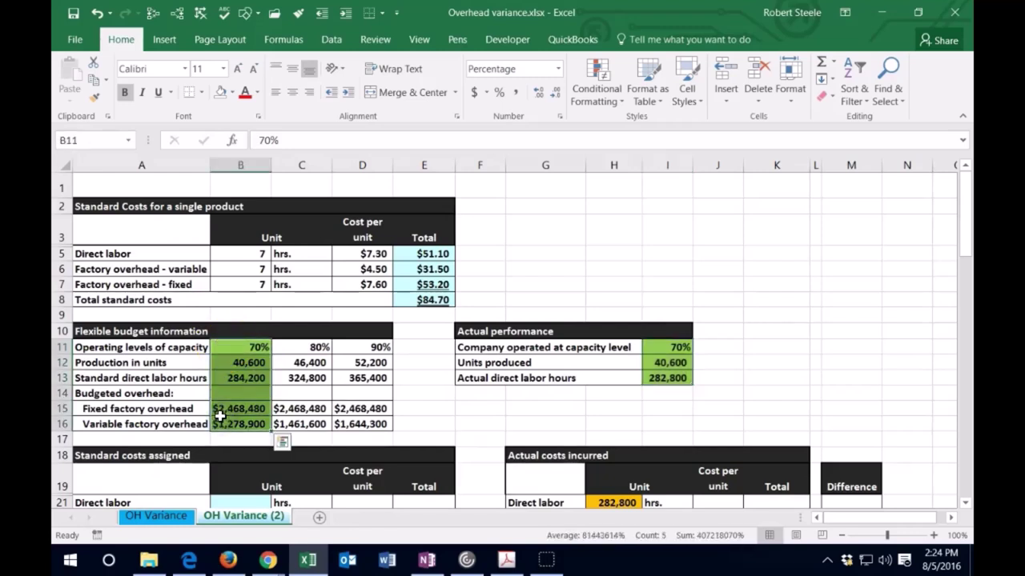
left_click(217, 366)
left_click(220, 380)
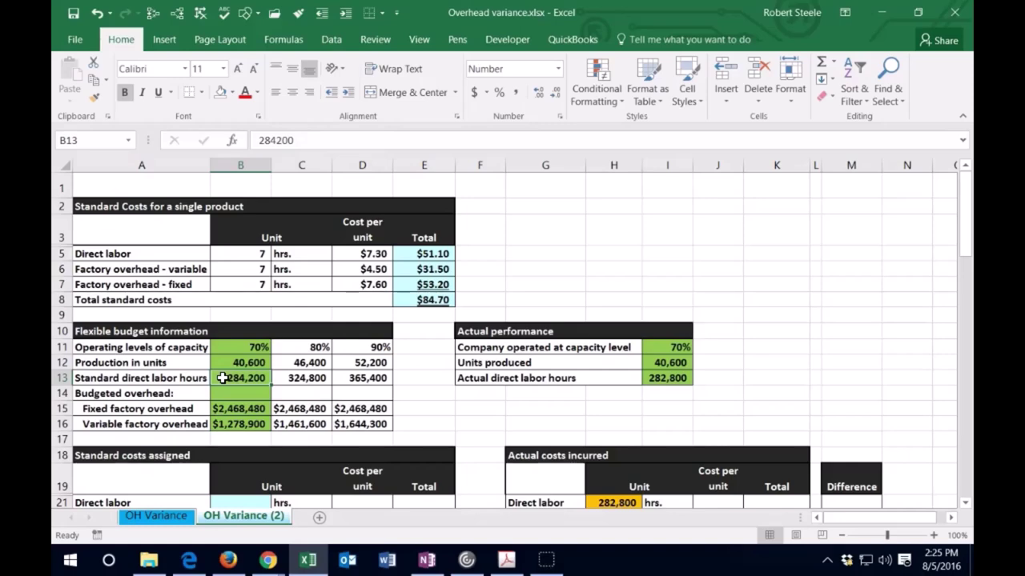
- Fill the Standard costs assigned direct labor hours in B21 from the 70% capacity budget with =B13
scroll(364, 376, "down", 1)
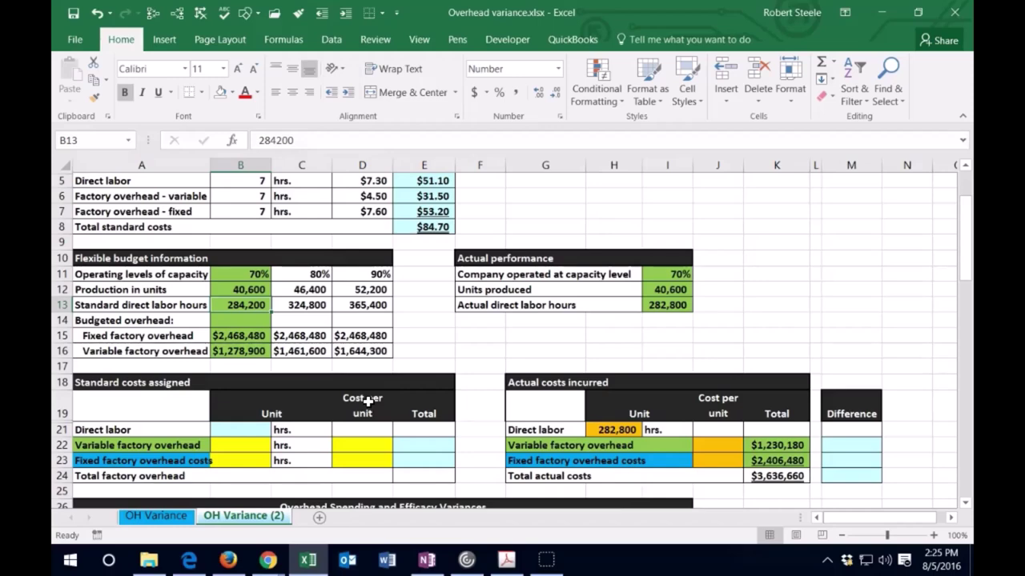
left_click(242, 429)
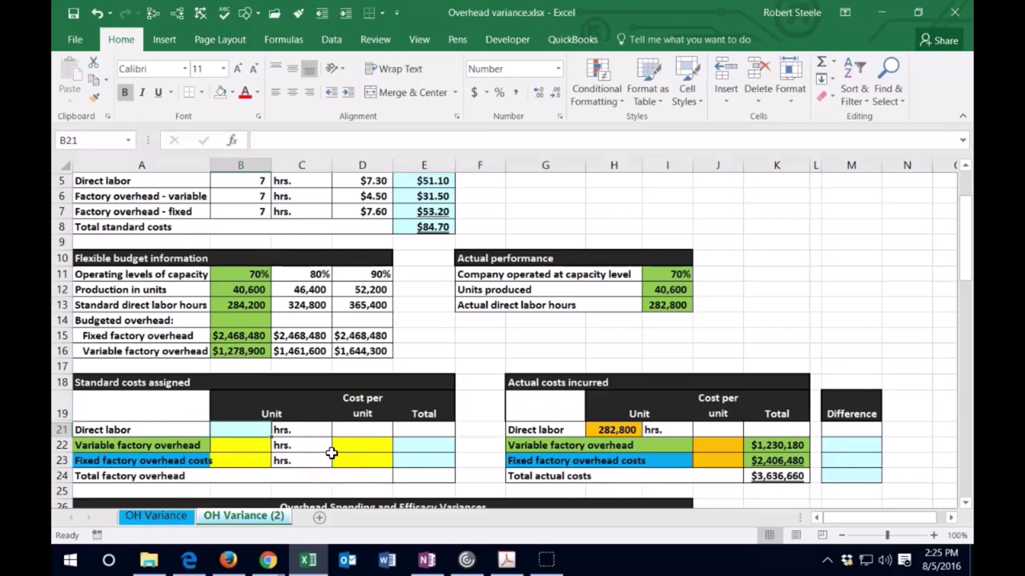
type("=")
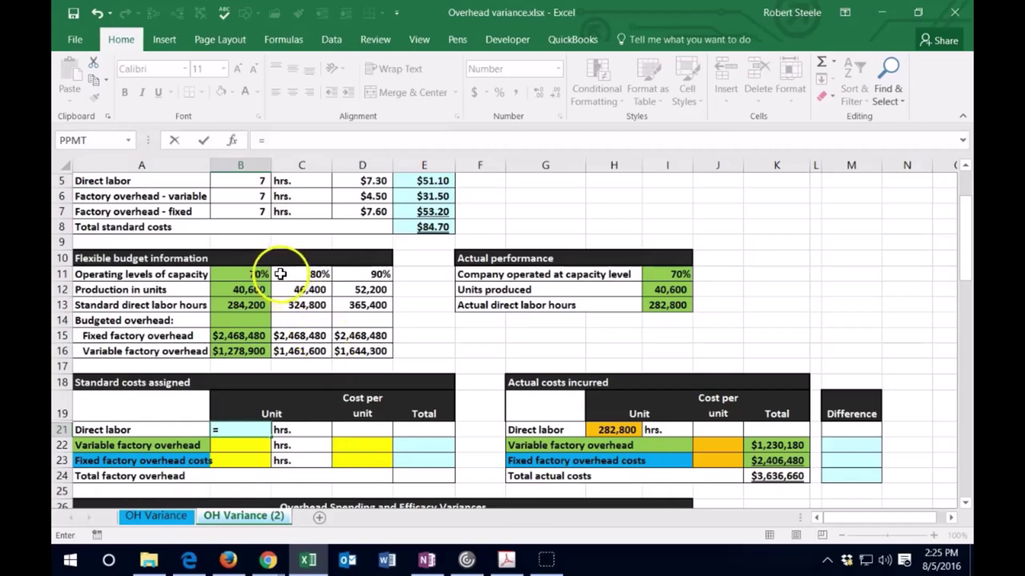
left_click(253, 305)
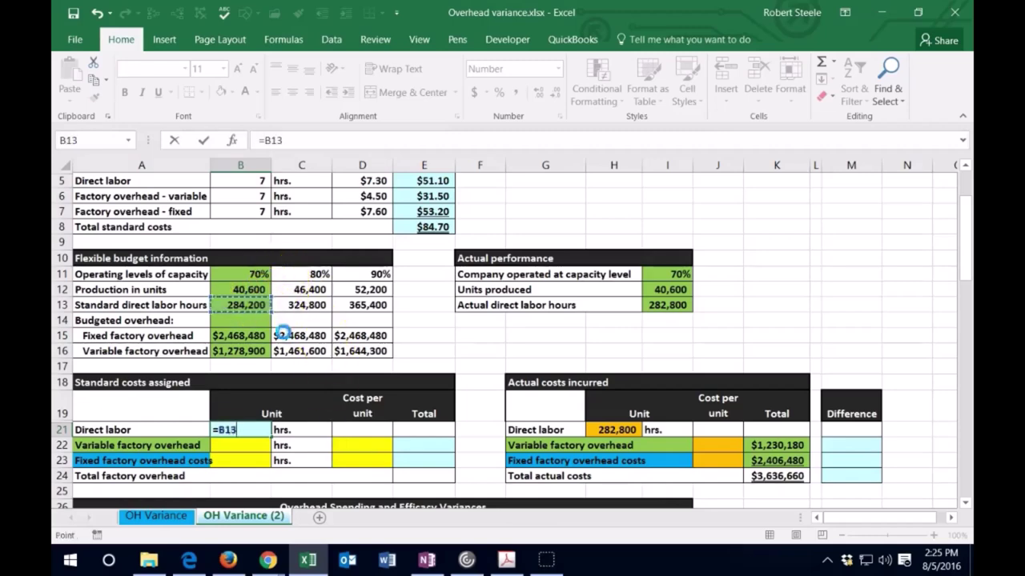
key("Return")
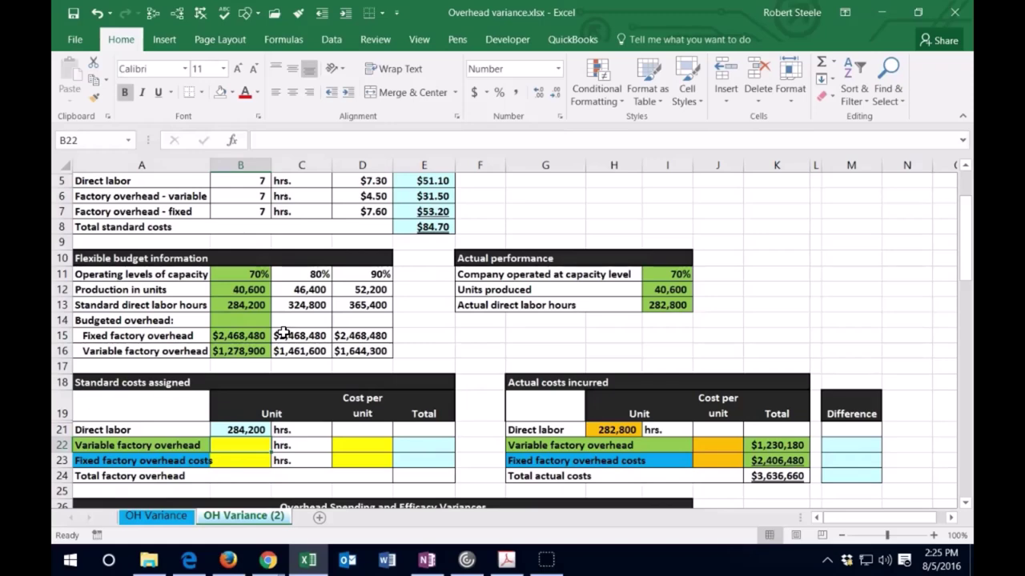
- Carry the standard hours into the variable and fixed overhead rows with =B21 in B22 and =B22 in B23
type("=")
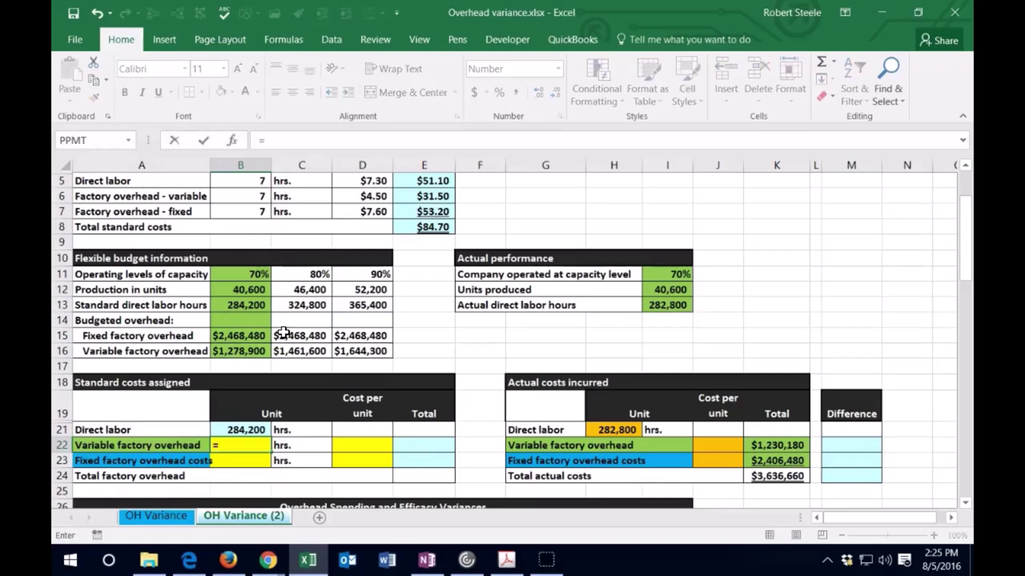
left_click(245, 431)
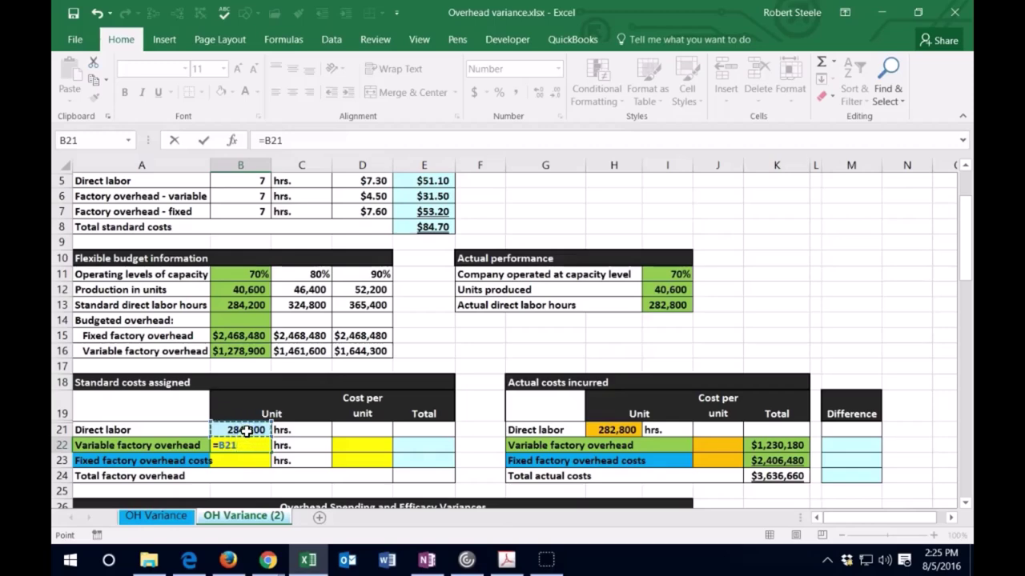
scroll(304, 382, "down", 2)
scroll(305, 384, "down", 1)
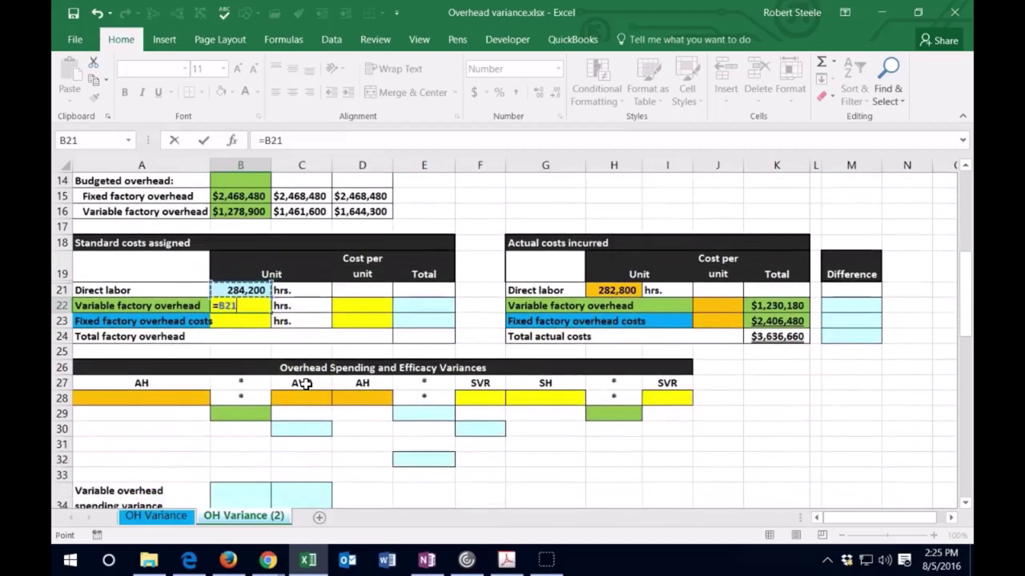
key("Return")
type("=")
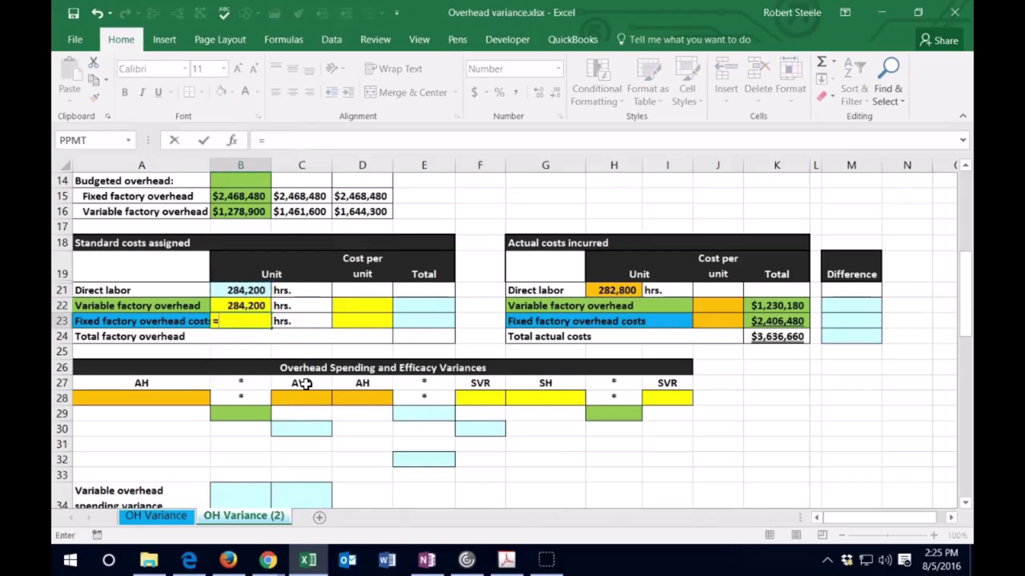
key("Up")
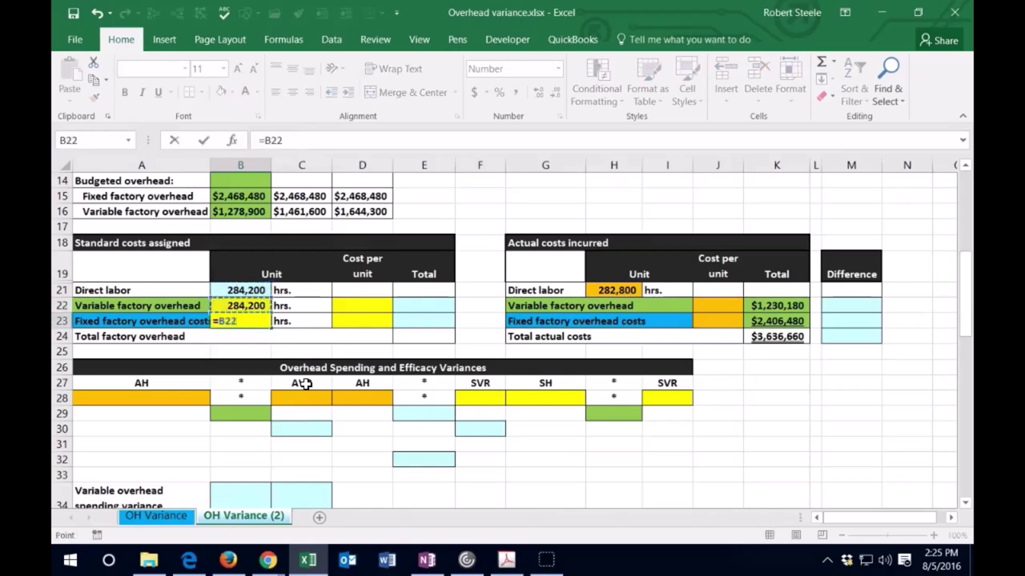
key("Return")
- Link the variable factory overhead cost per unit in D22 to the single-product standard rate with =D6
key("Right")
key("Up")
key("Up")
key("Left")
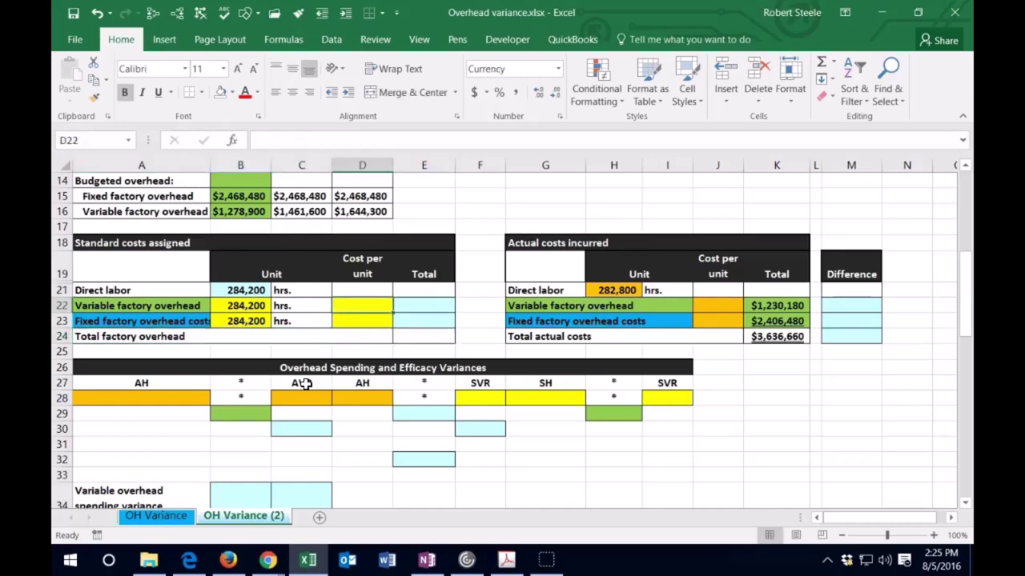
type("=")
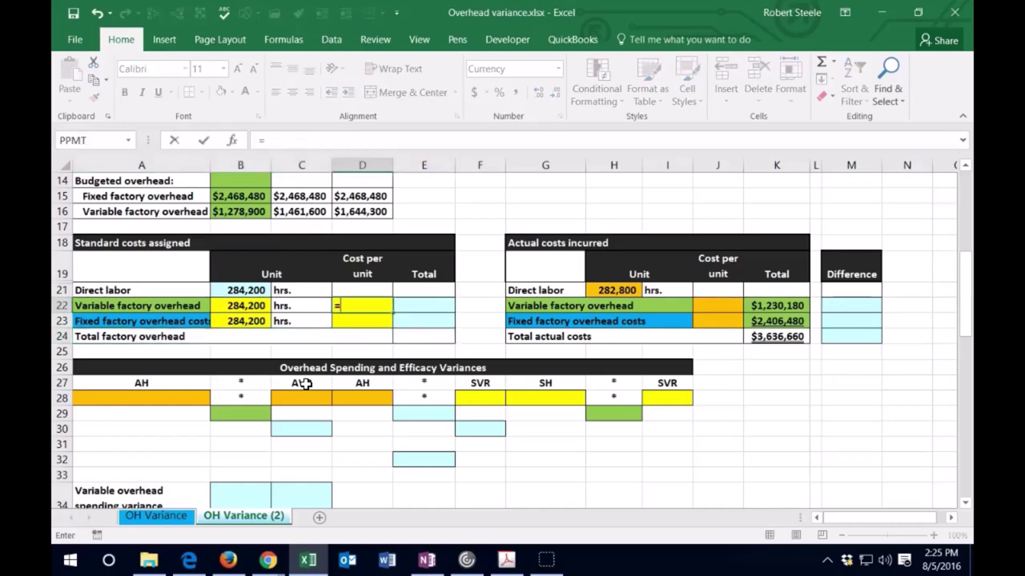
scroll(308, 383, "up", 4)
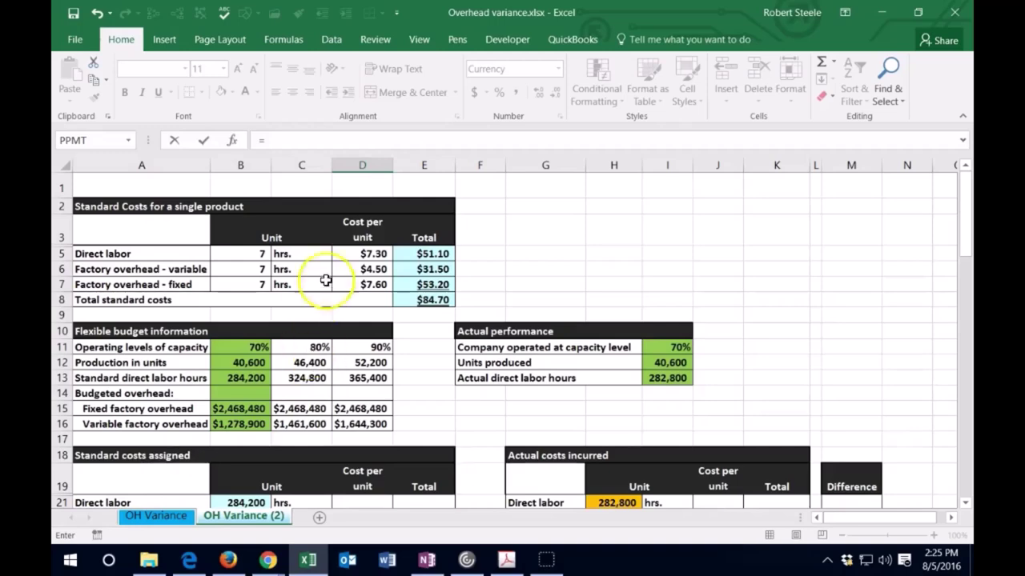
left_click(361, 269)
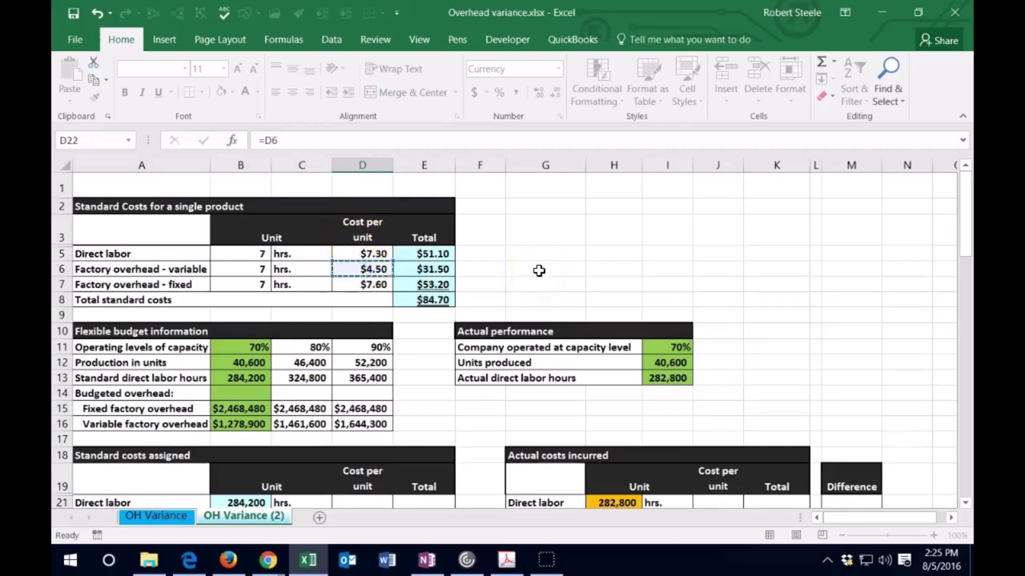
key("Return")
- Link the fixed factory overhead cost per unit in D23 to the single-product standard rate with =D7
scroll(538, 271, "down", 1)
type("=")
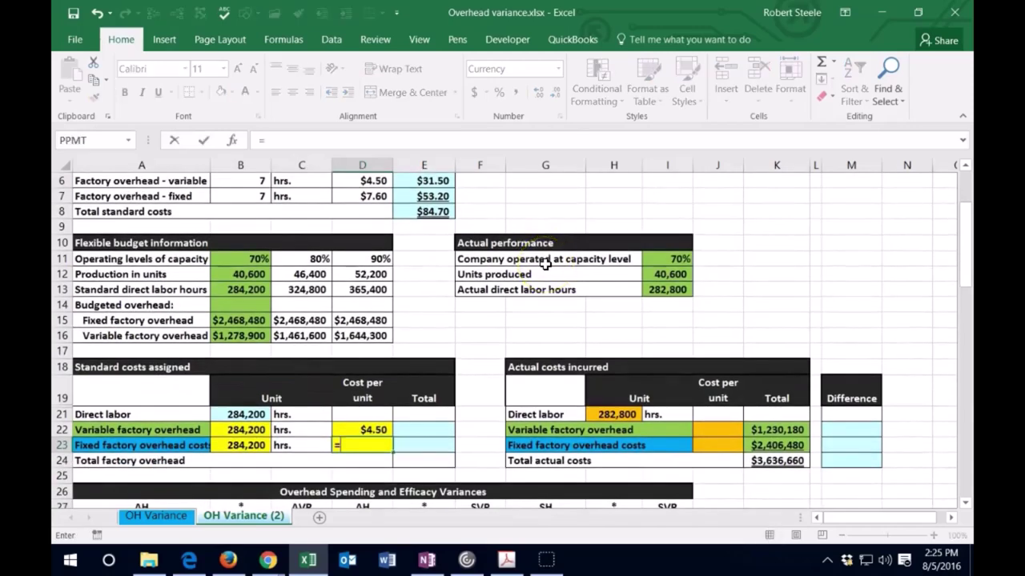
scroll(544, 264, "up", 1)
left_click(374, 245)
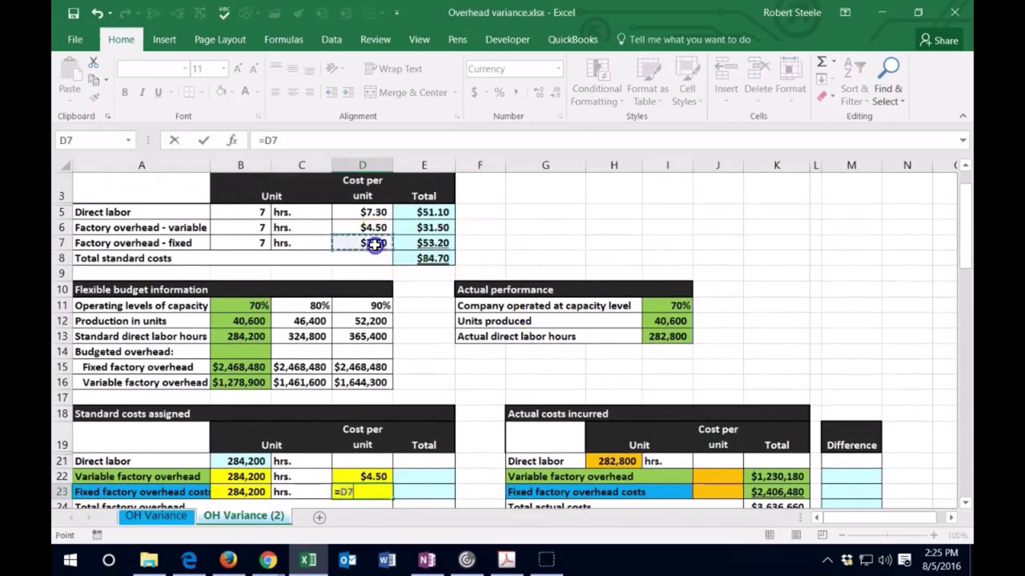
key("Return")
- Calculate the assigned variable factory overhead total in E22 with the formula =B22*D22
scroll(464, 240, "down", 3)
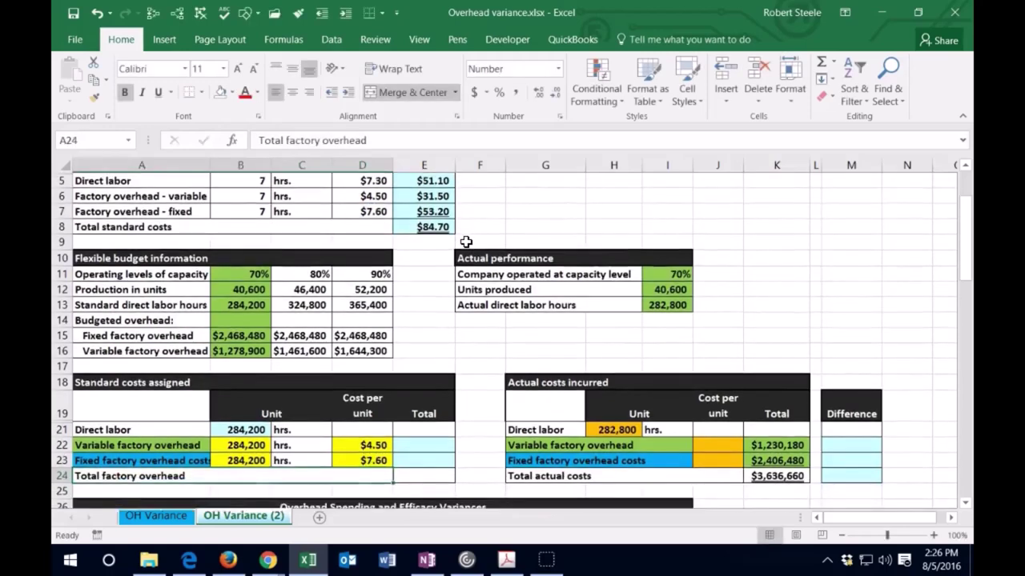
left_click(433, 346)
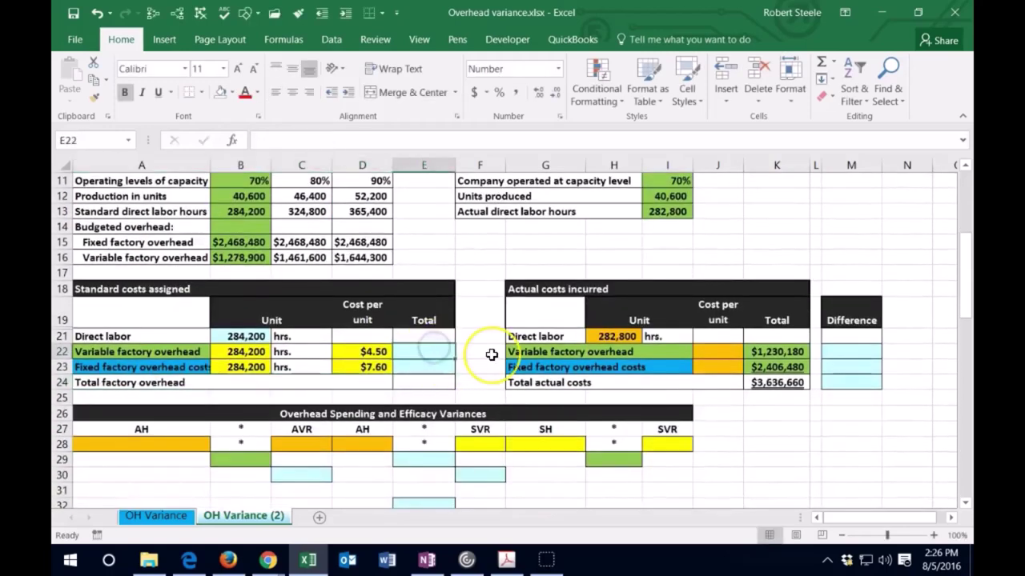
type("=")
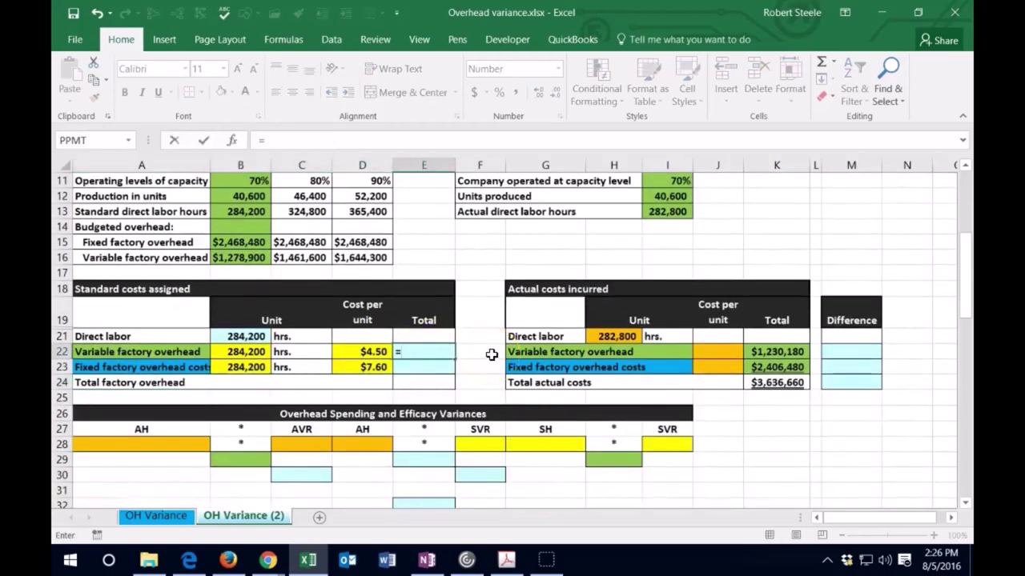
left_click(239, 353)
type("*")
left_click(347, 352)
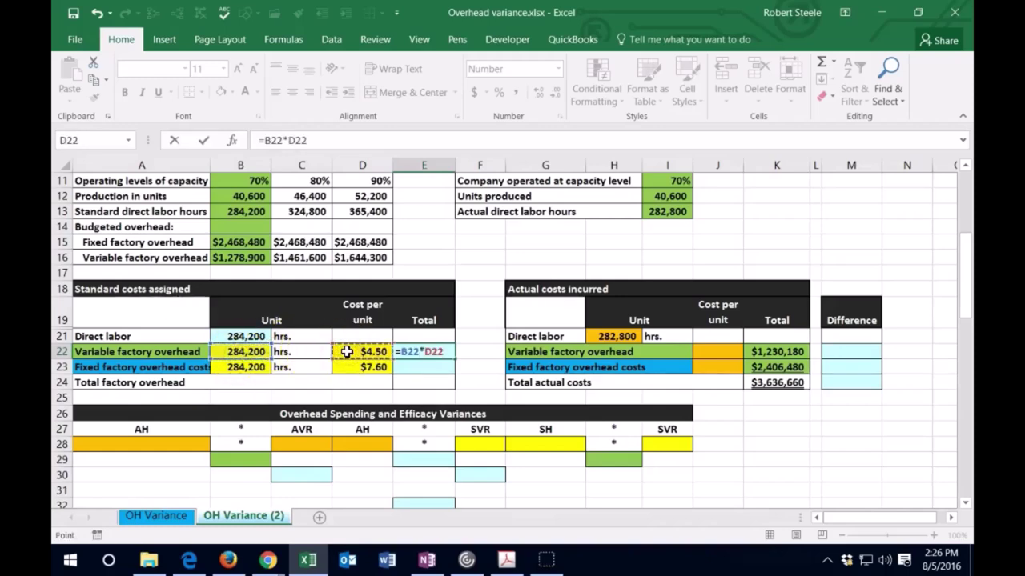
key("Return")
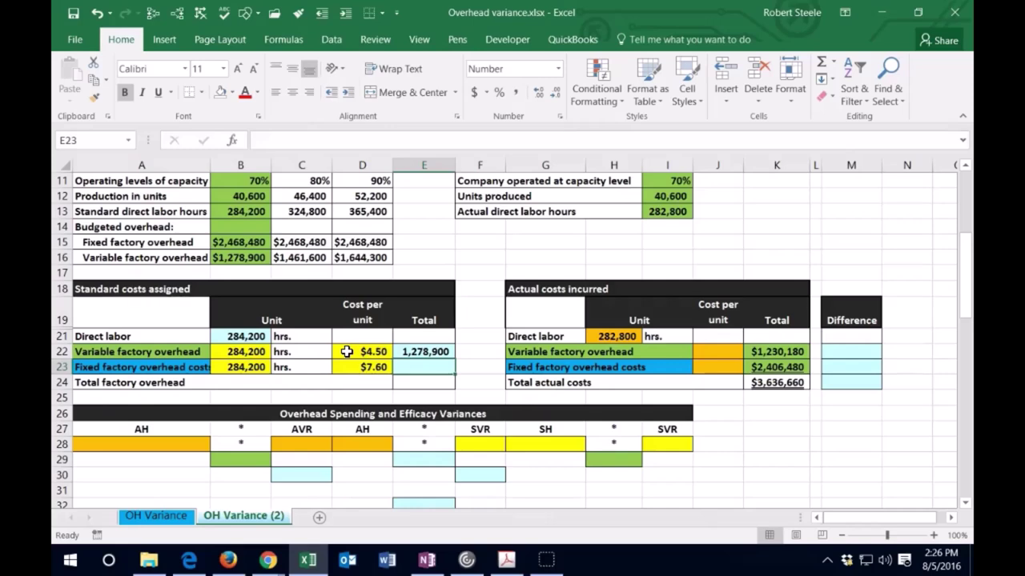
- Calculate the assigned fixed factory overhead total in E23 with the formula =B23*D23
type("=")
left_click(240, 366)
type("*")
left_click(350, 364)
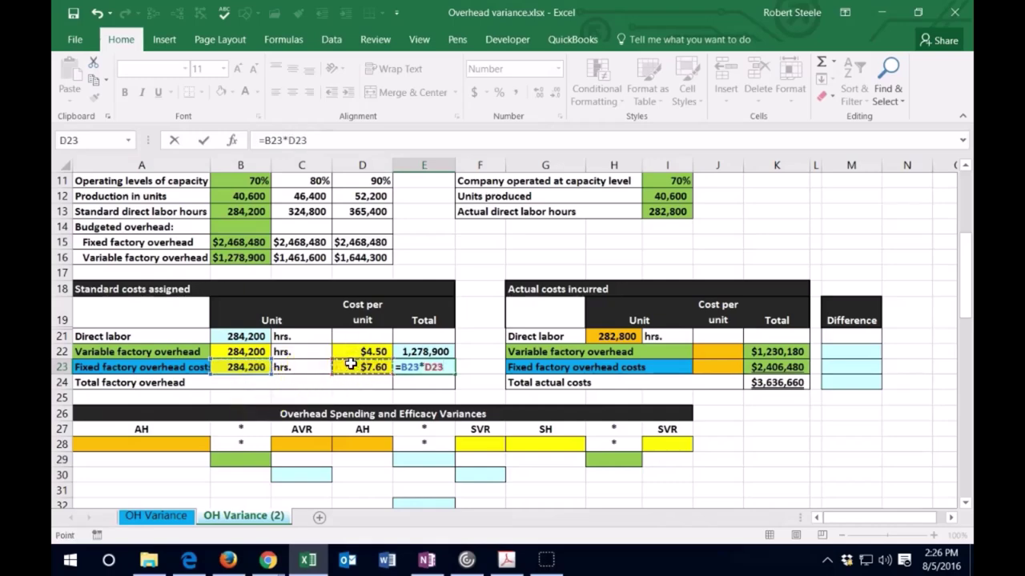
key("Return")
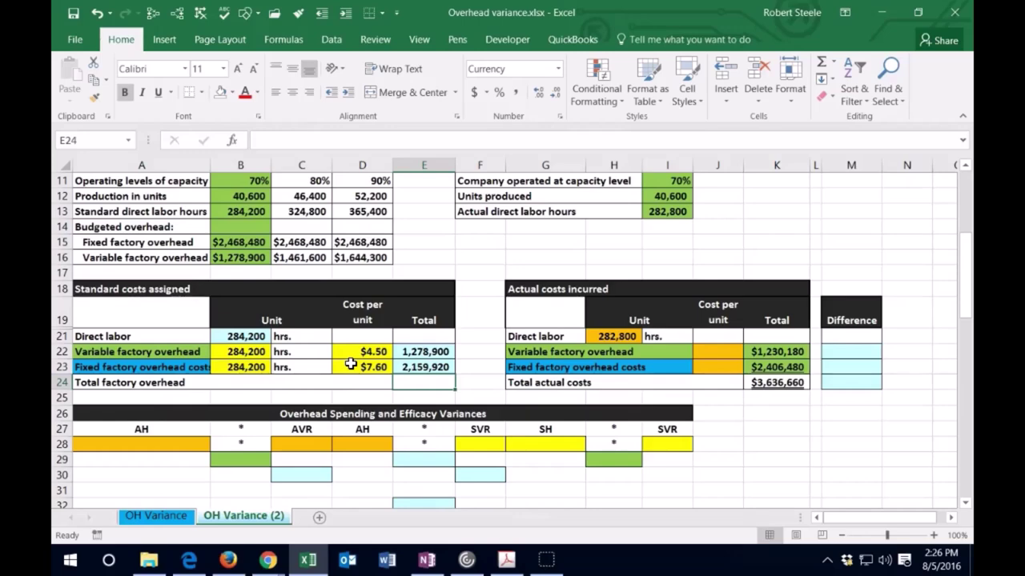
- Sum E22:E23 into the Total factory overhead cell E24 of the Standard costs assigned table
type("=sum(")
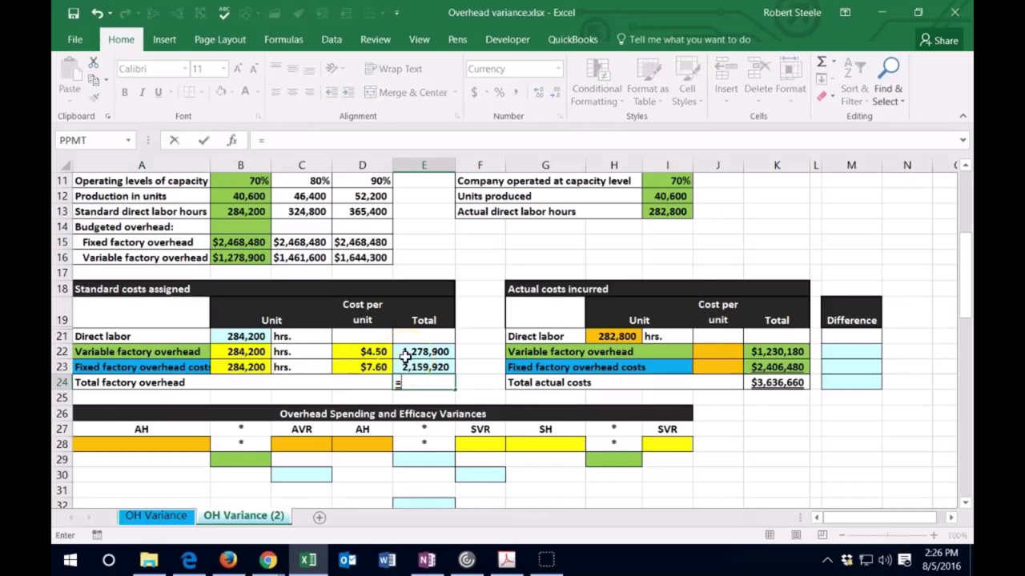
left_click(406, 358)
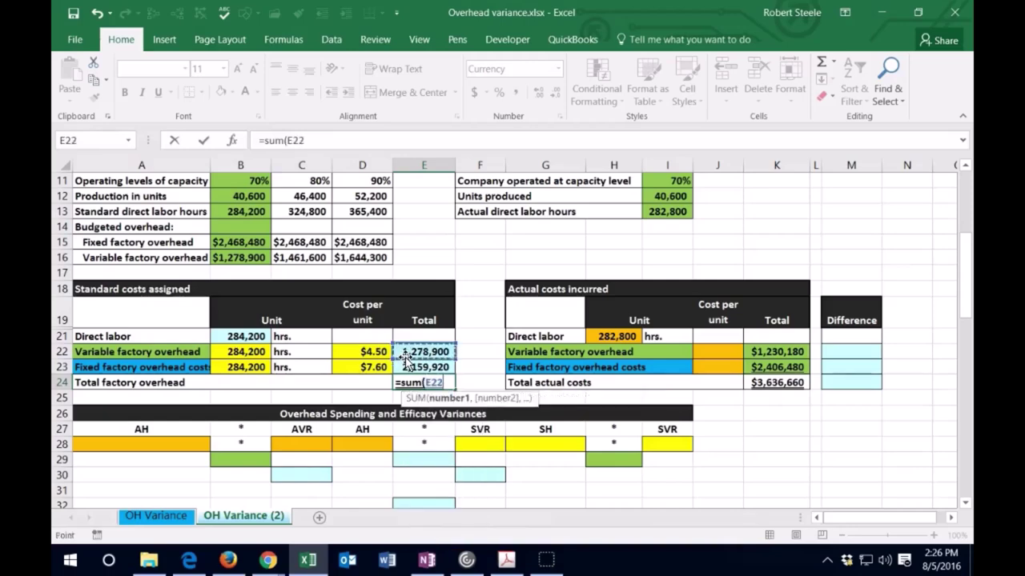
key("shift+Down")
key("Return")
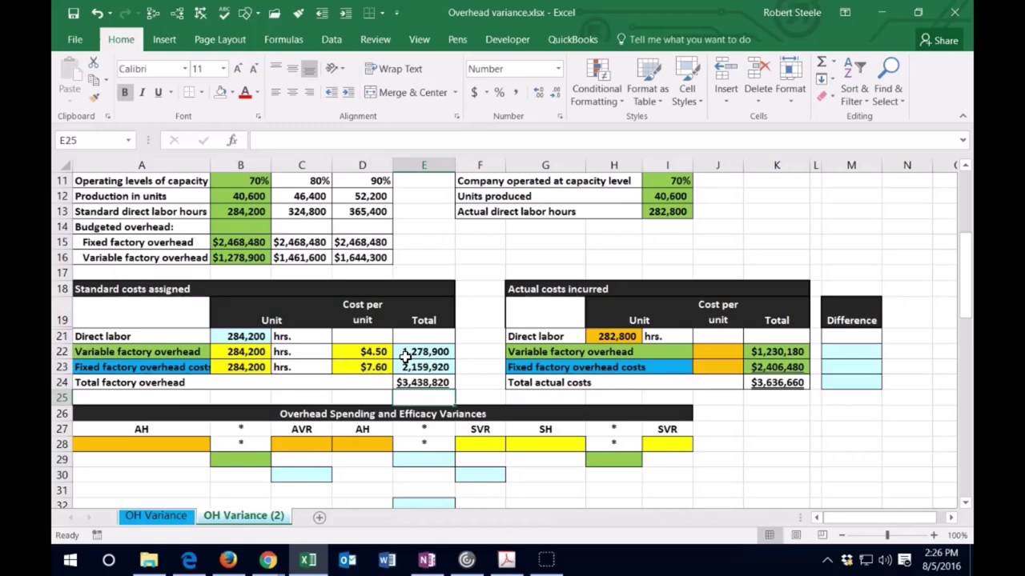
- Calculate the actual variable overhead cost per unit in J22 by dividing the total in K22 by the direct labor hours in H21
left_click(614, 337)
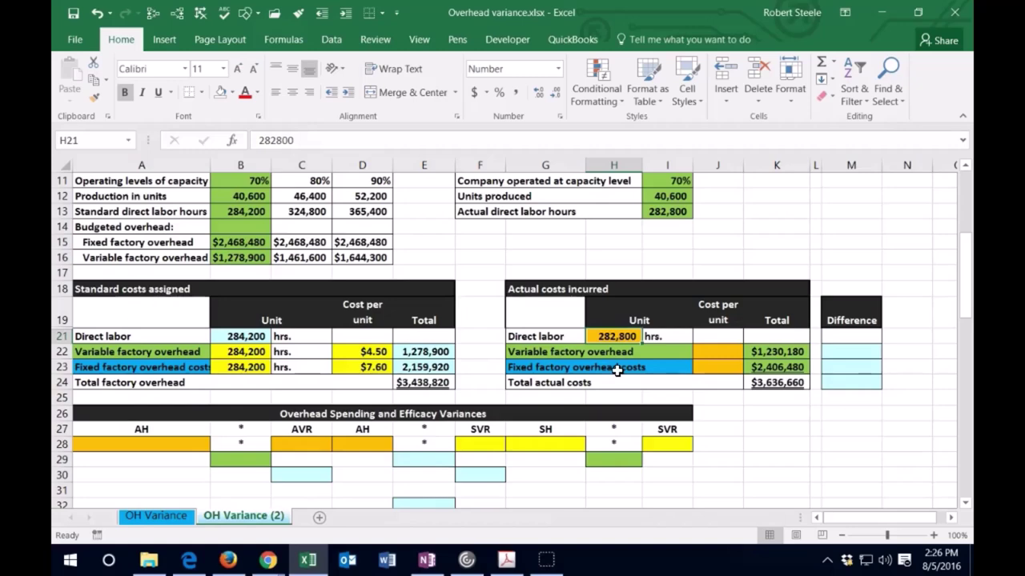
left_click(770, 352)
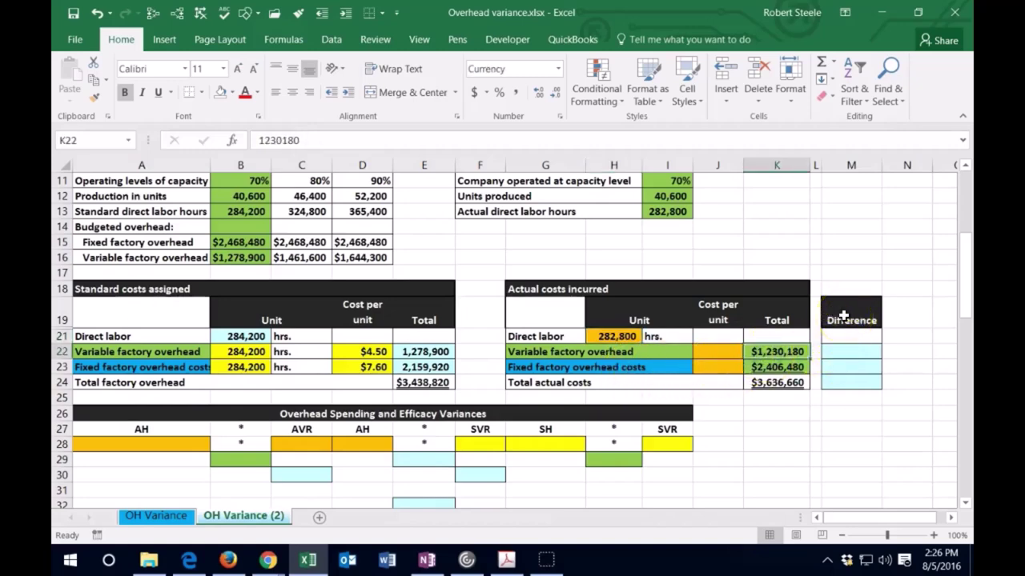
key("Down")
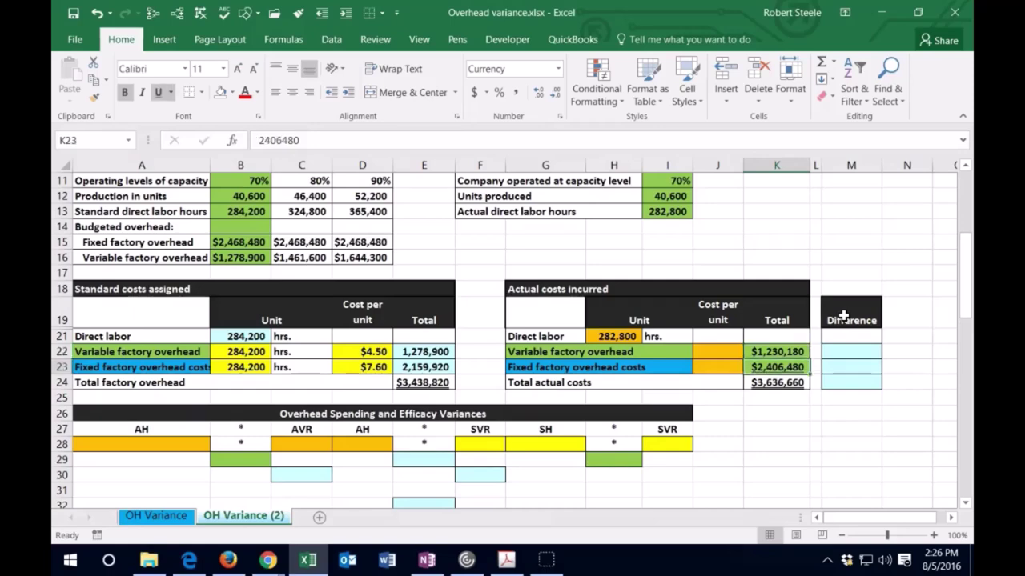
key("Left")
key("Up")
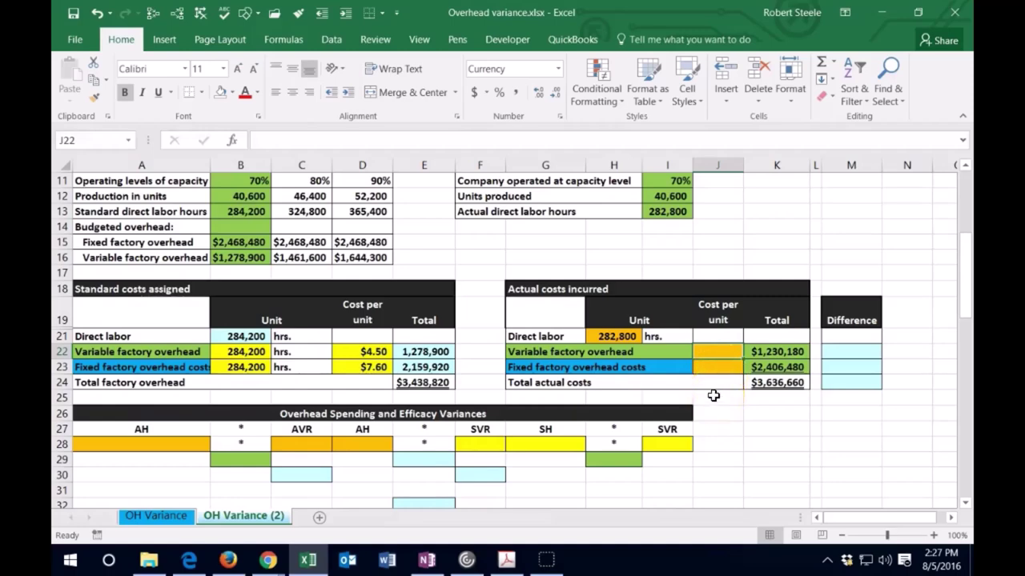
type("=")
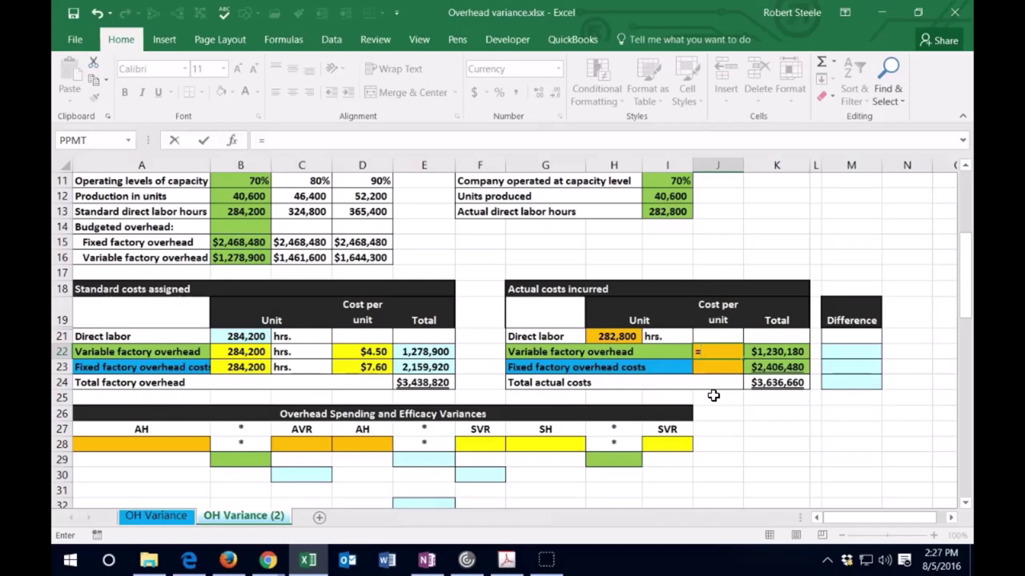
left_click(769, 349)
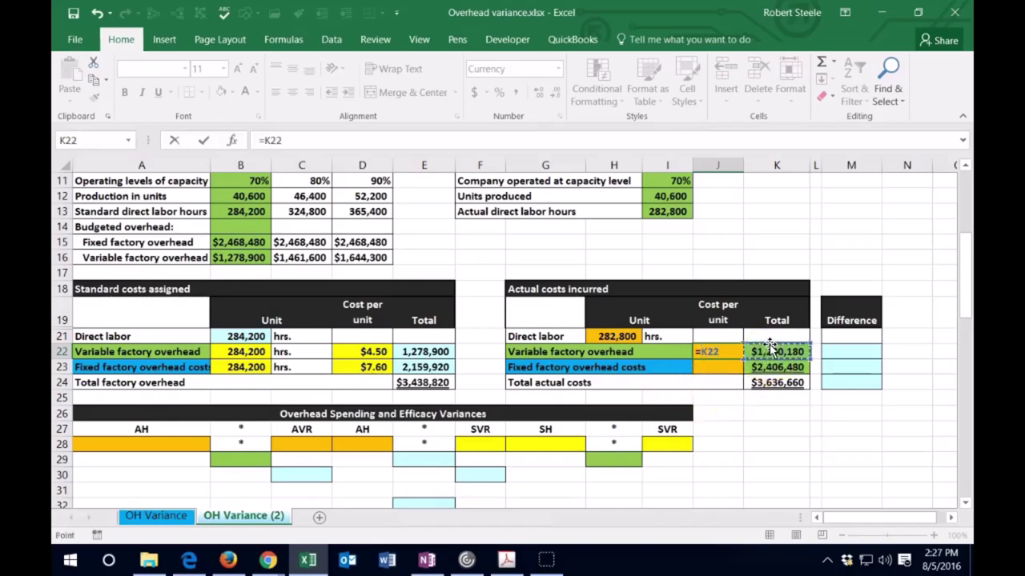
left_click(621, 336)
key("Return")
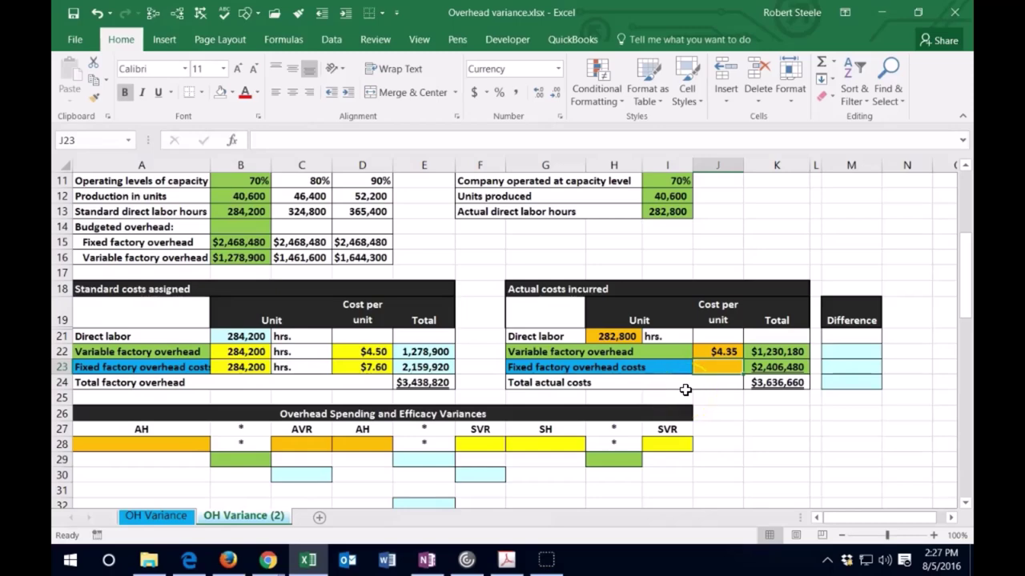
- Calculate the actual fixed overhead cost per unit in J23 with the formula =K23/H21
type("=")
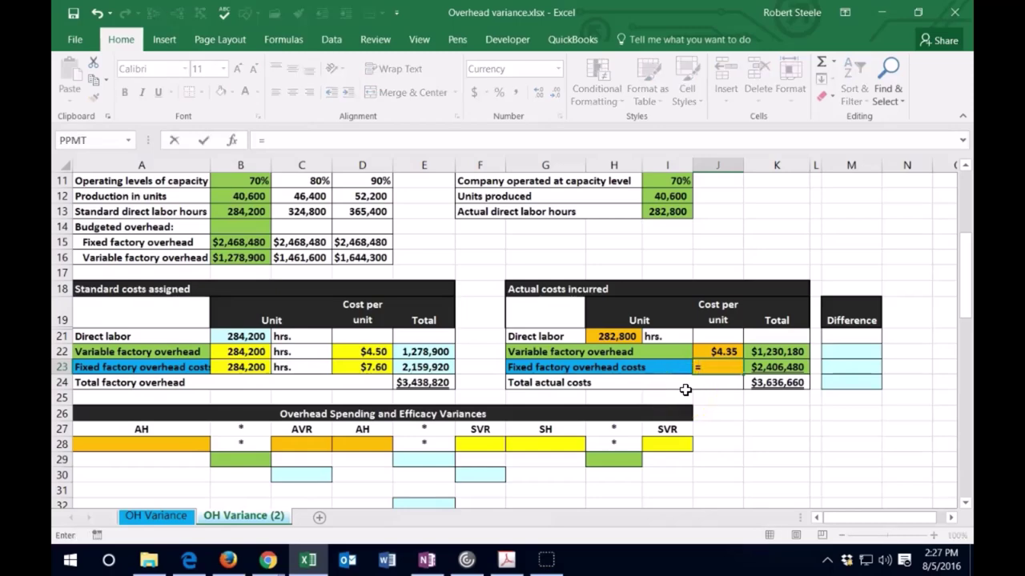
left_click(770, 365)
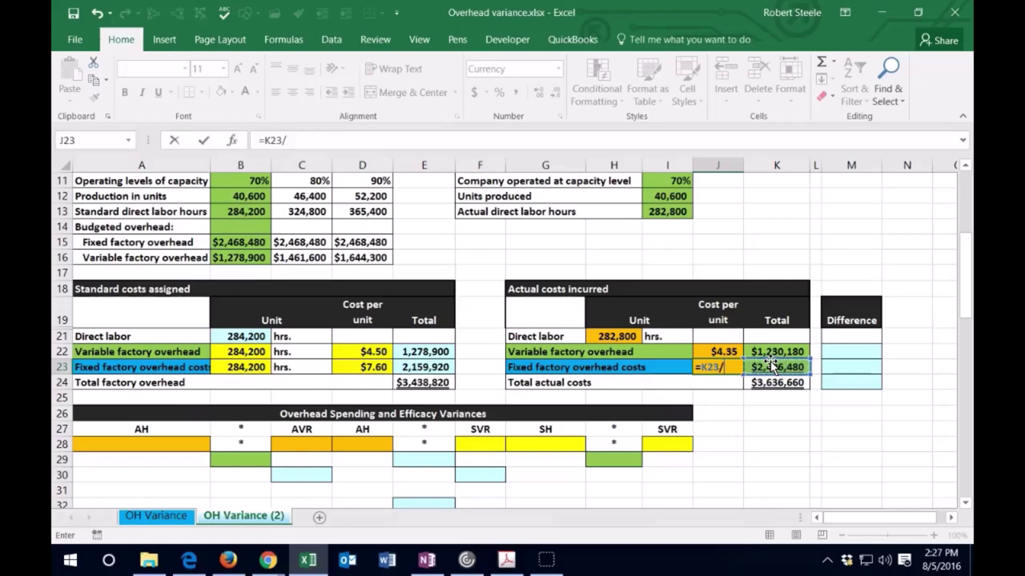
type("/")
left_click(621, 336)
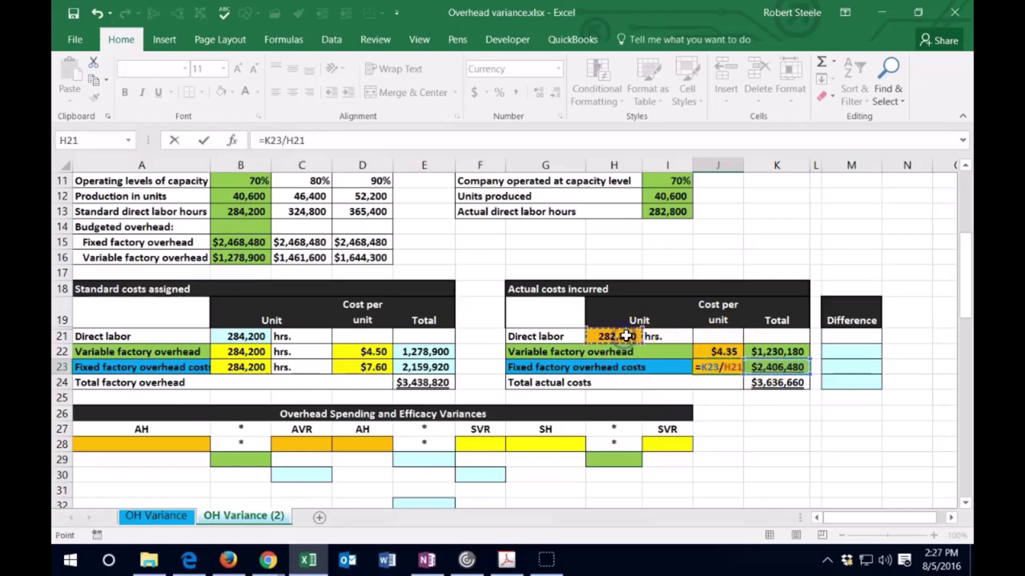
key("Return")
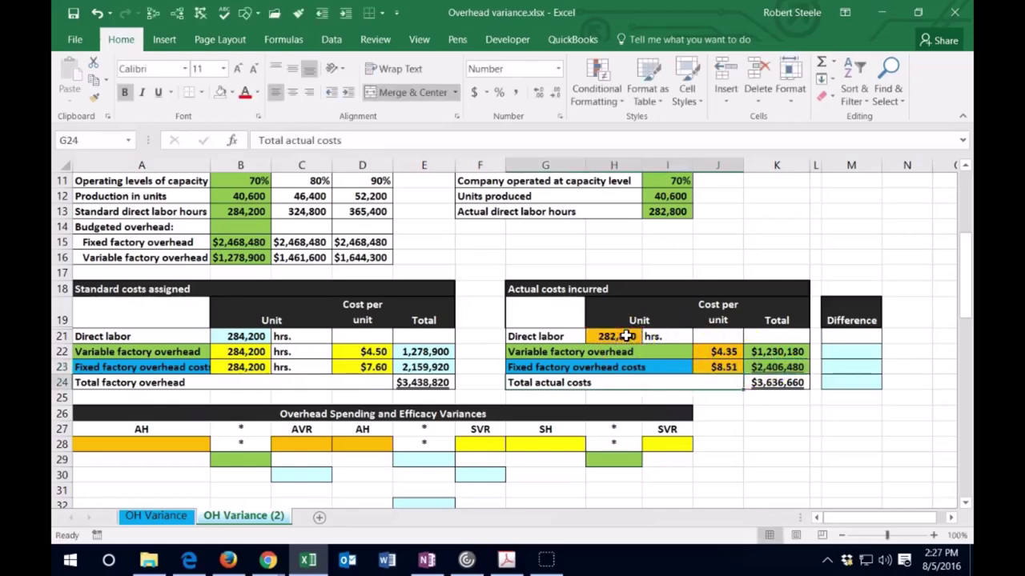
left_click(366, 351)
left_click(700, 351)
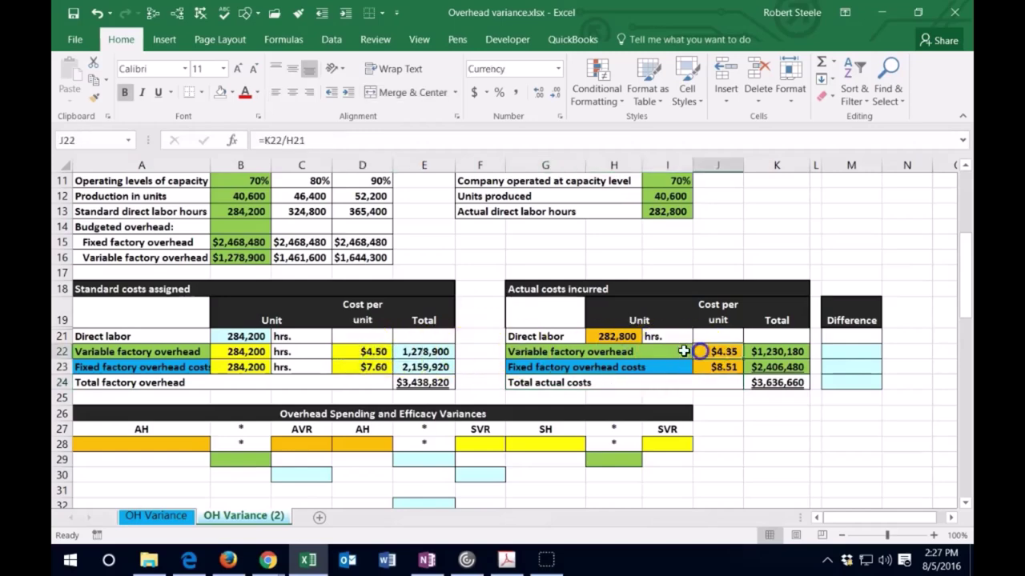
left_click(371, 367)
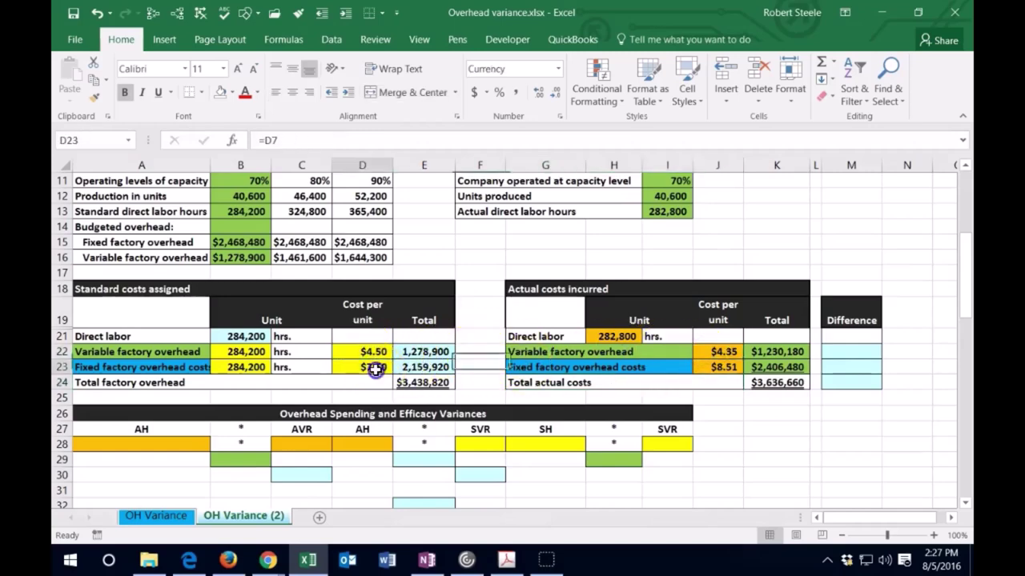
left_click(724, 370)
- Calculate the variable factory overhead difference in M22 with the formula =E22-K22
left_click(861, 349)
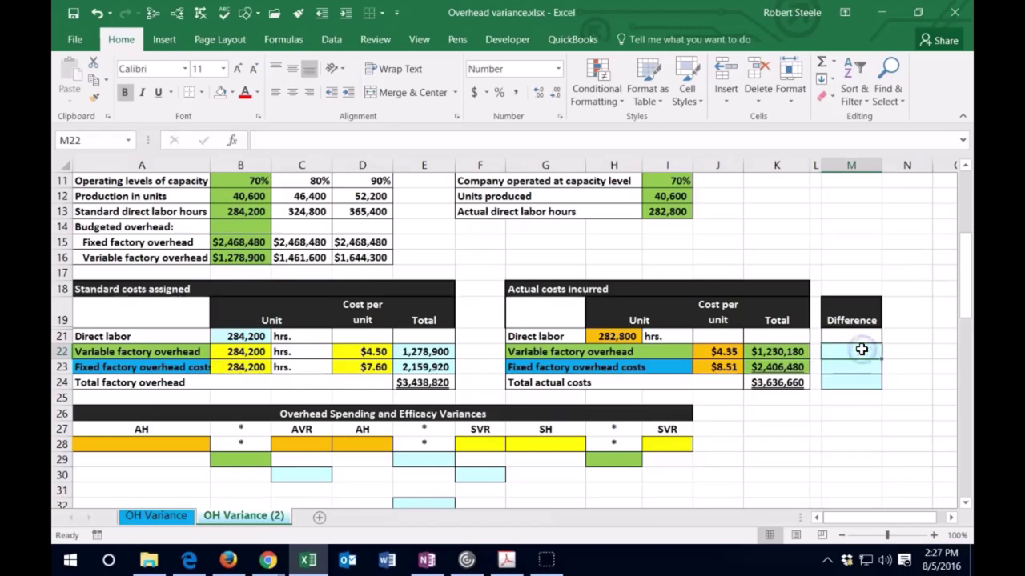
type("=")
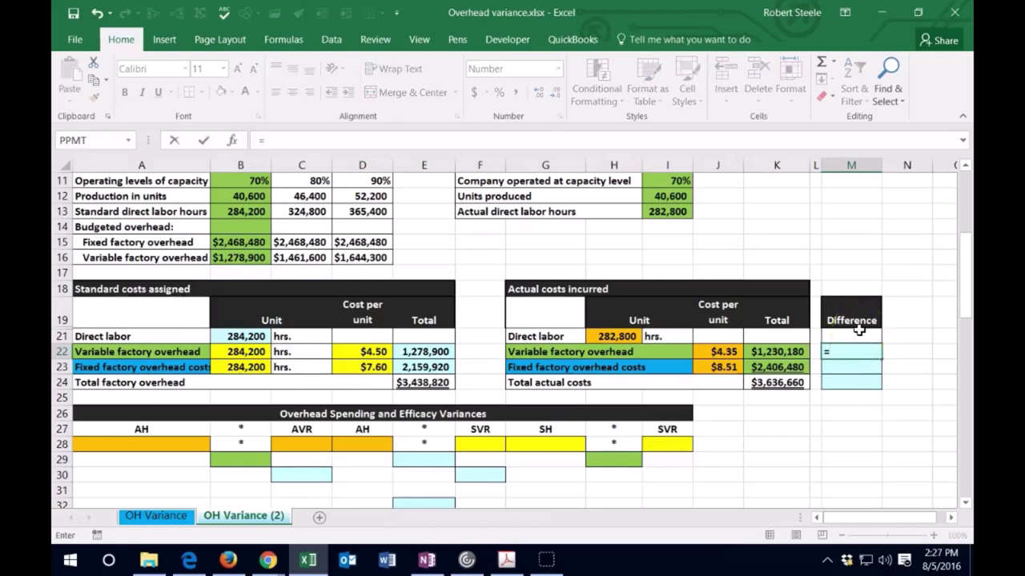
left_click(428, 351)
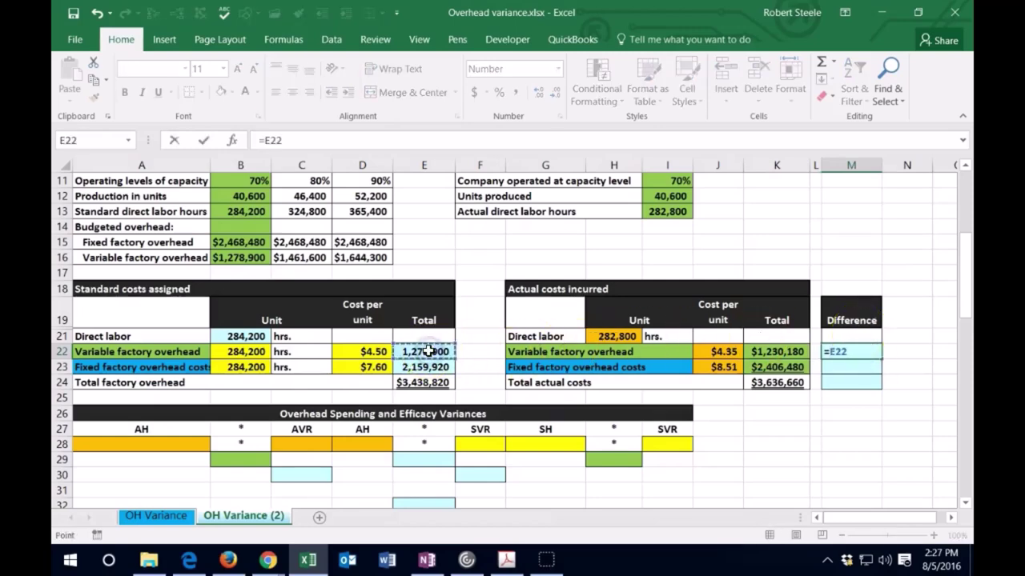
type("-")
left_click(770, 349)
key("Return")
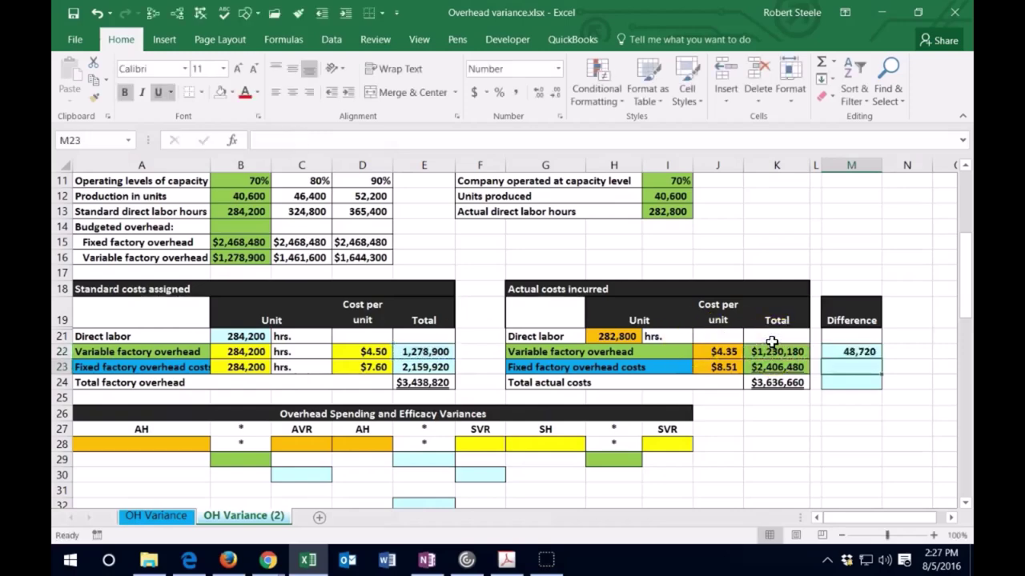
- Calculate the fixed factory overhead difference in M23 with the formula =E23-K23
type("=")
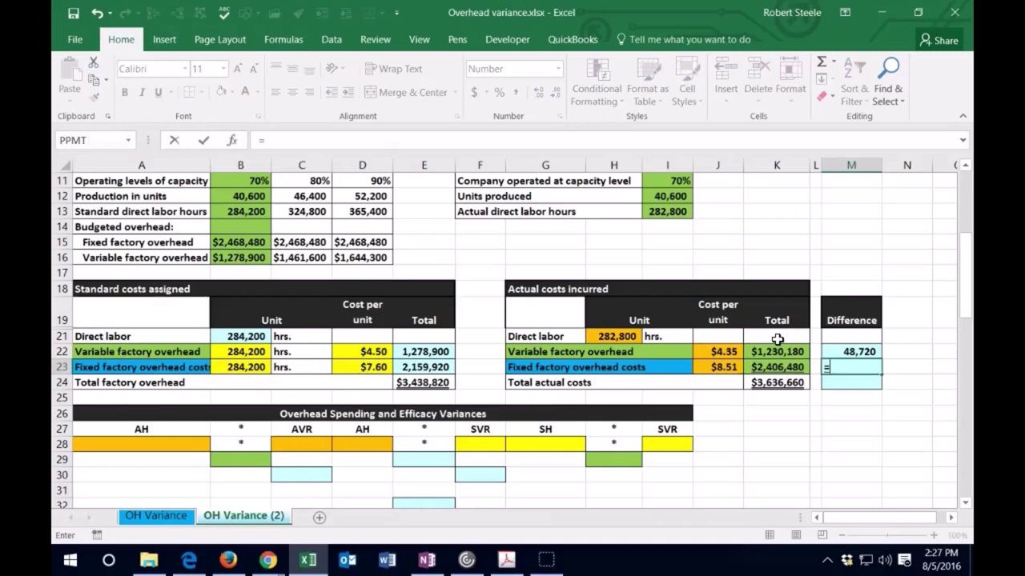
left_click(436, 366)
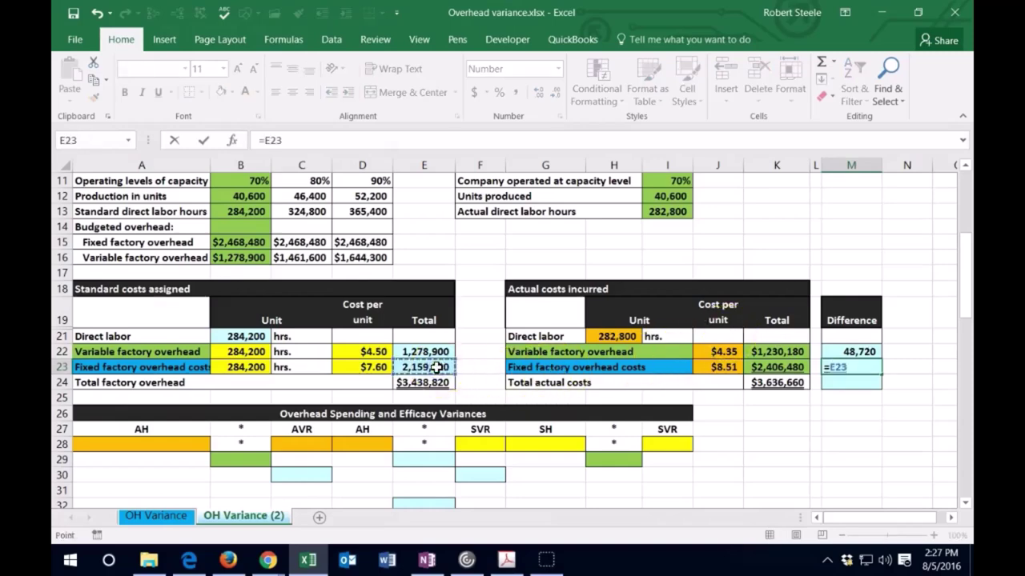
type("-")
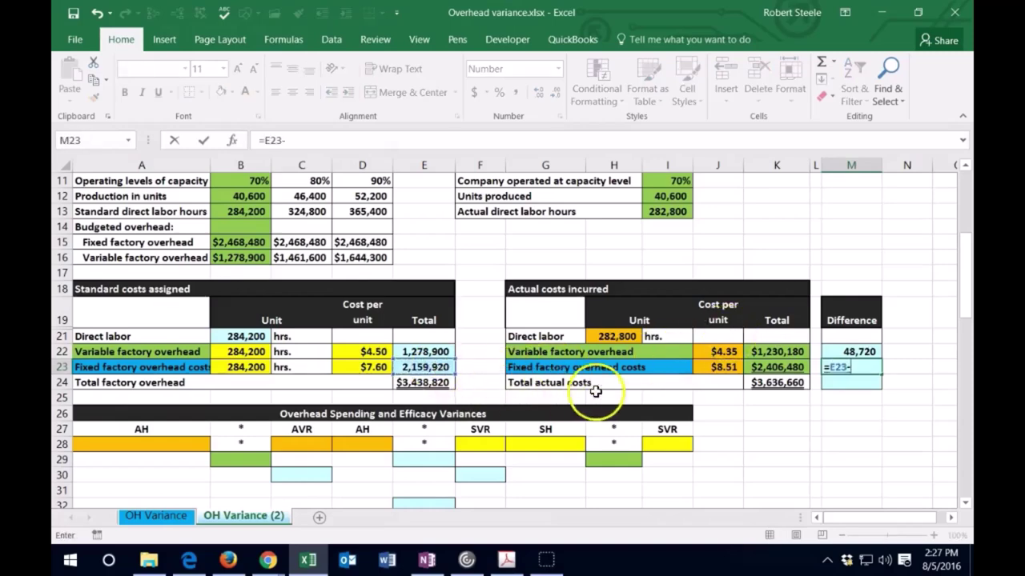
left_click(791, 367)
key("Return")
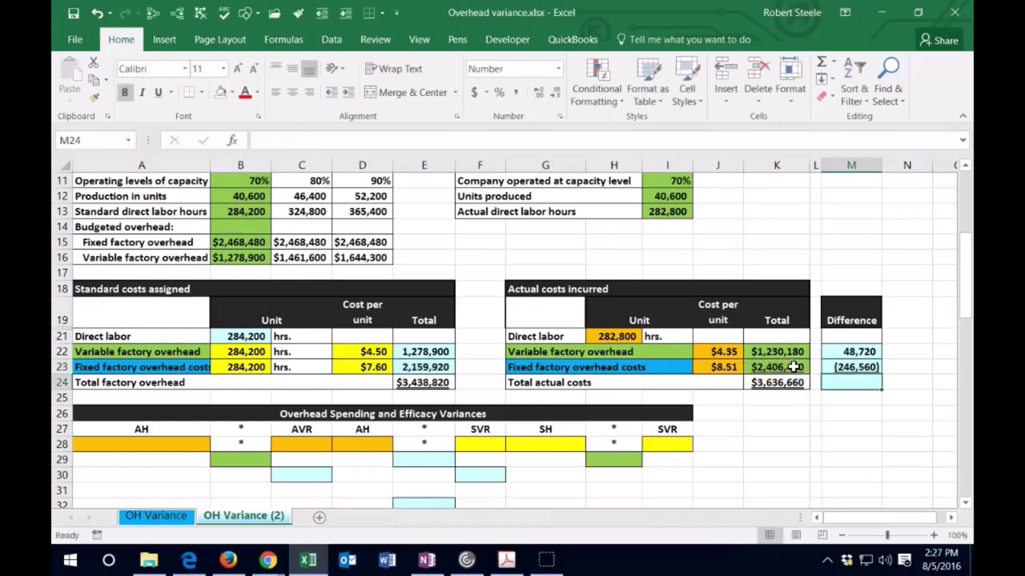
- Total the Difference column in M24 by summing M22:M23
type("=sum(")
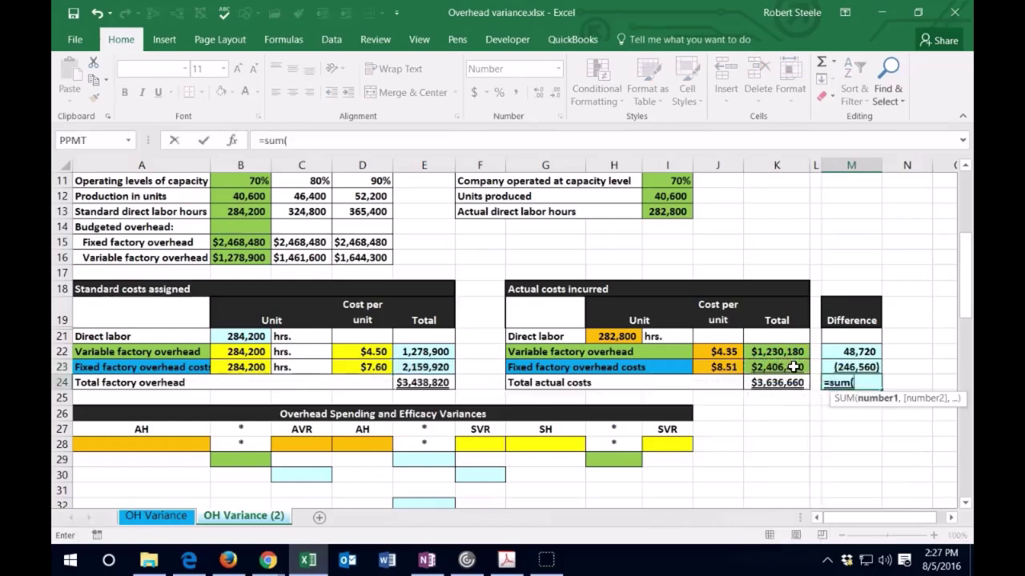
left_click_drag(837, 352, 840, 367)
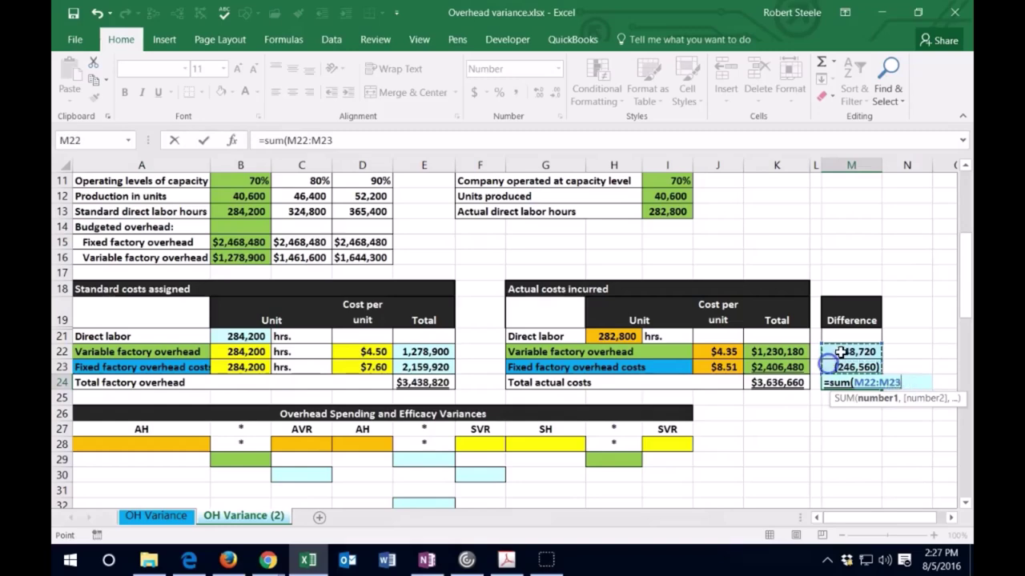
key("Return")
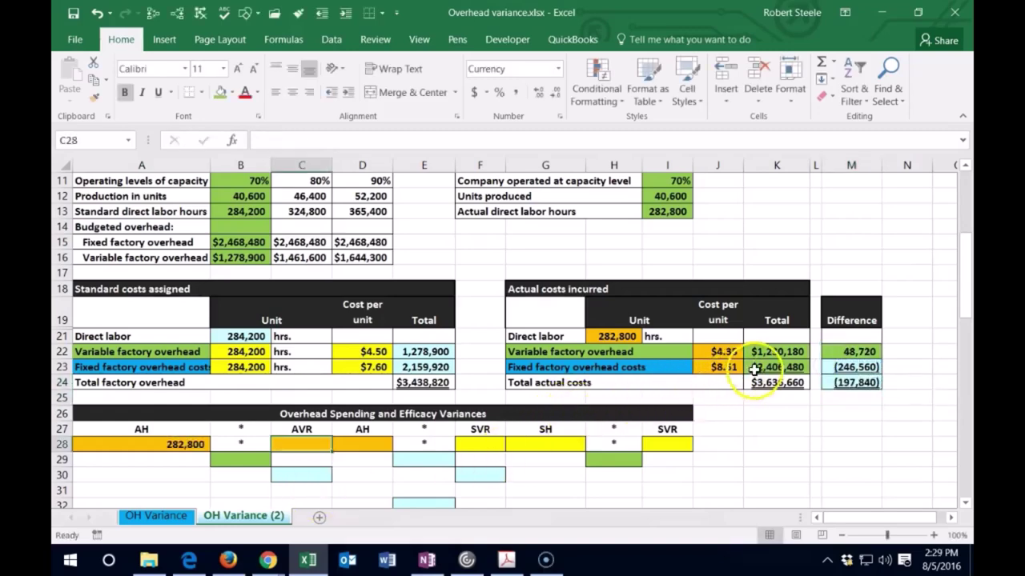
- Clear the AH cell A28 of the spending and efficacy variances table and link it to the actual direct labor hours in H21
left_click(836, 352)
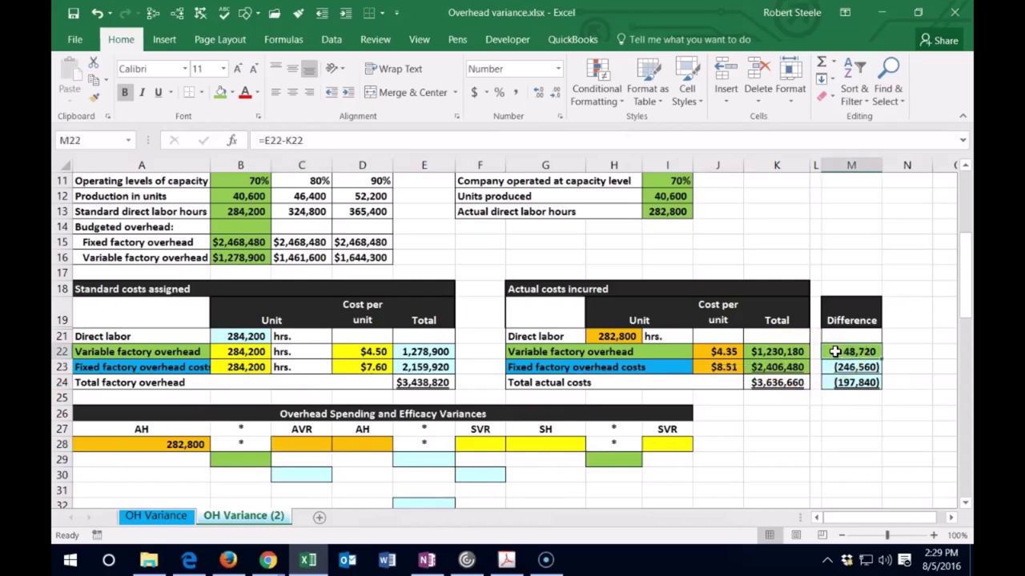
left_click(184, 443)
key("Delete")
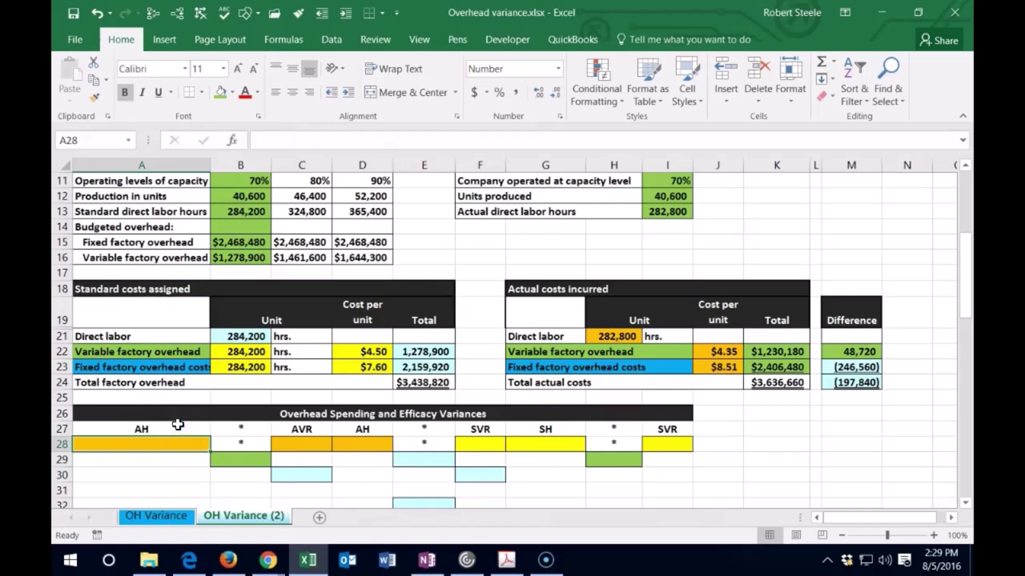
left_click(424, 351)
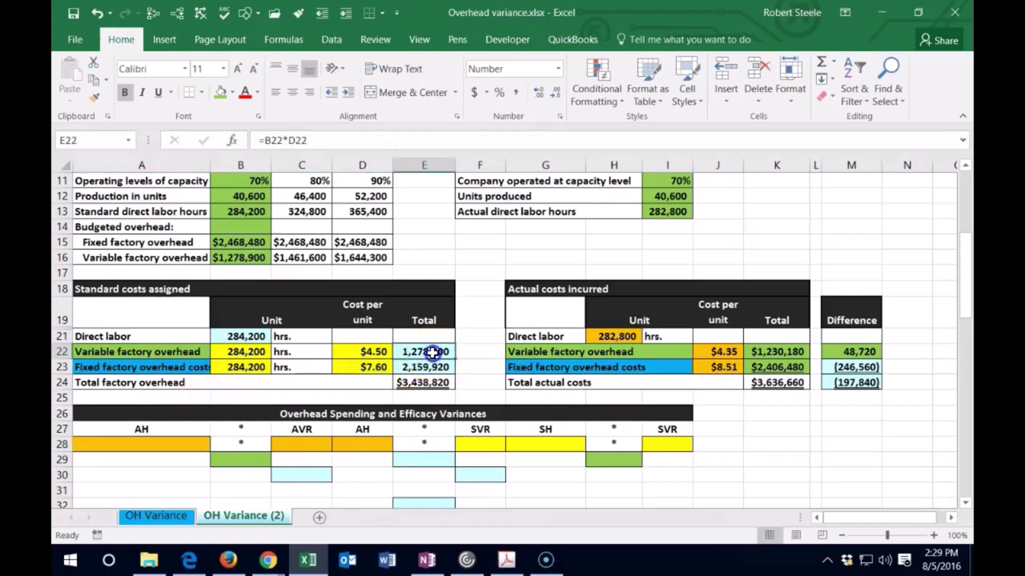
left_click(764, 352)
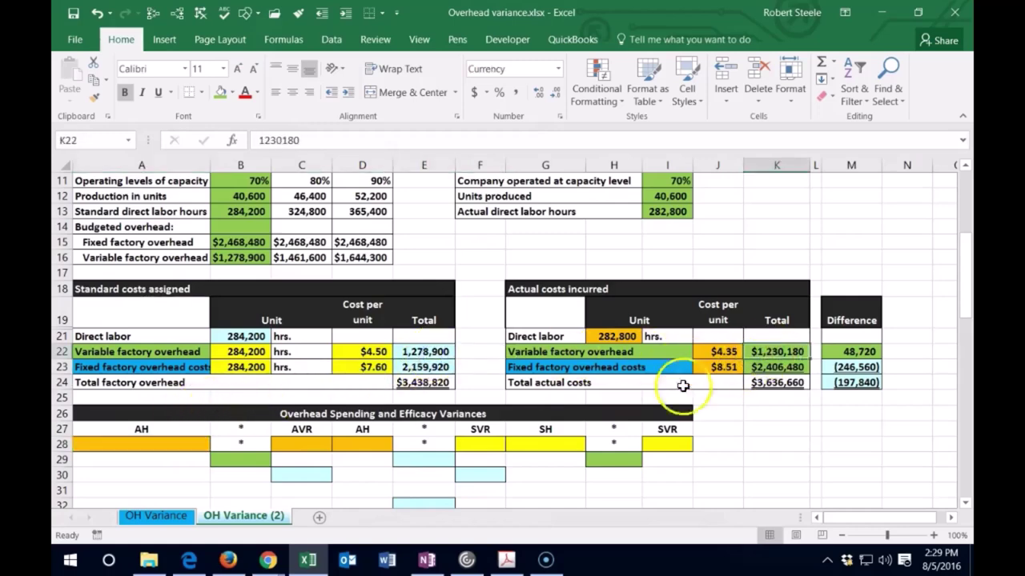
left_click(144, 442)
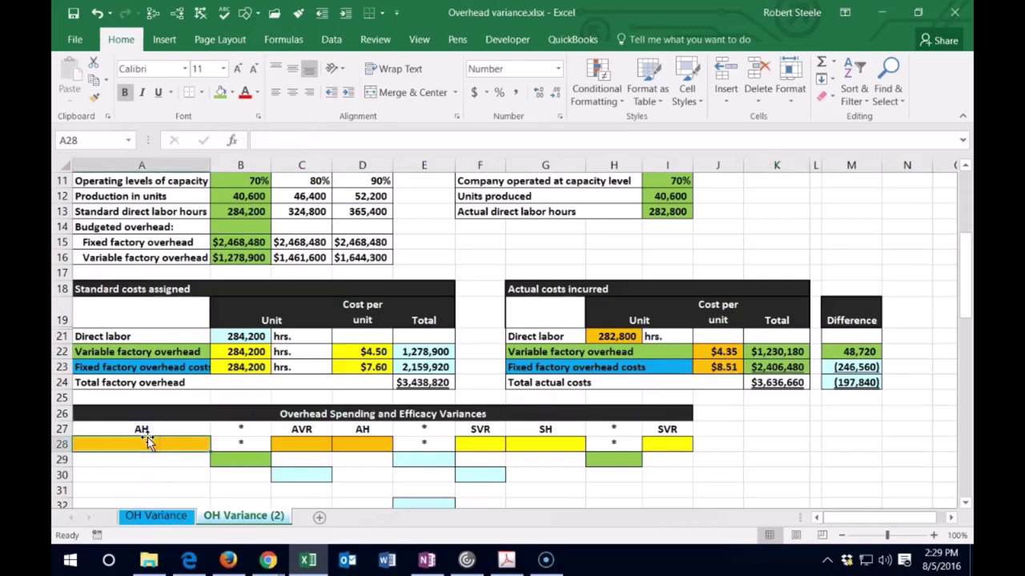
type("=")
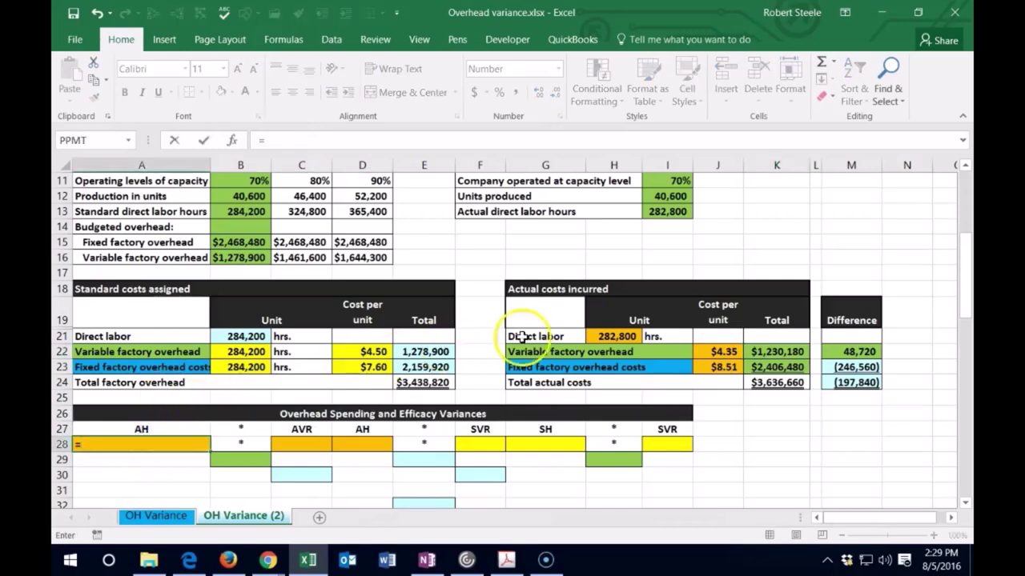
left_click(632, 336)
key("Tab")
key("Tab")
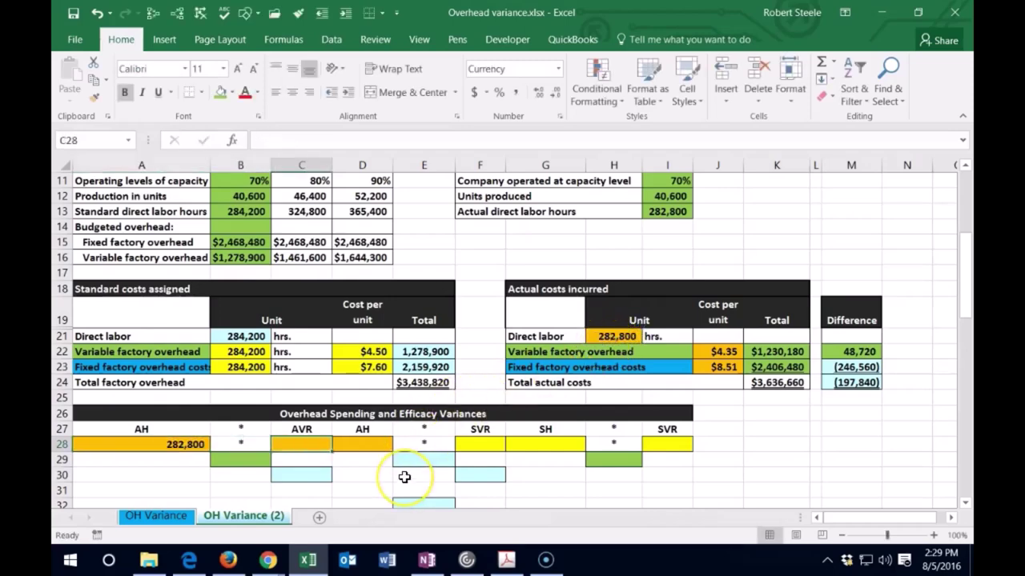
- Link the AVR cell C28 to the actual variable overhead cost per unit in J22
type("=")
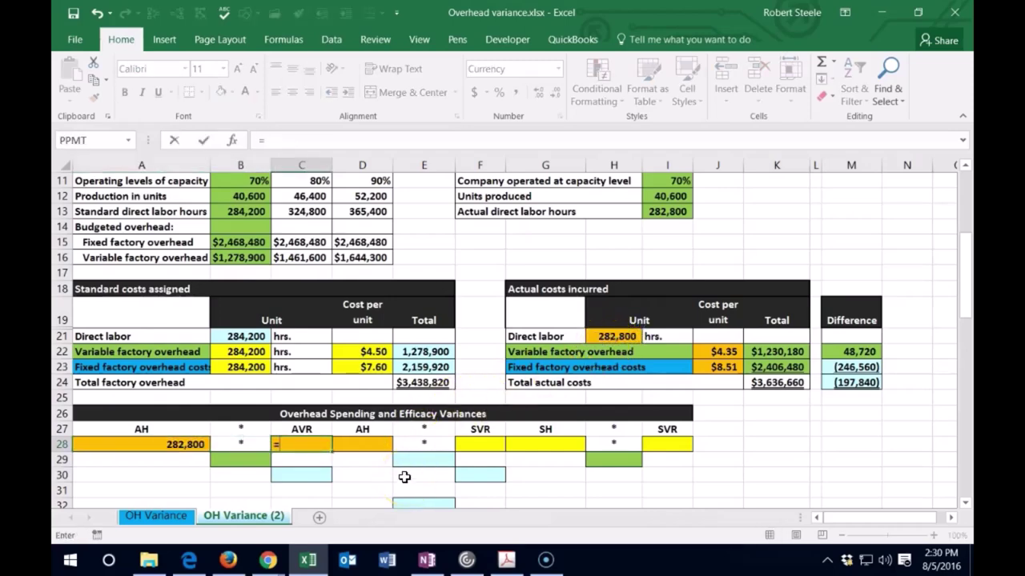
left_click(715, 353)
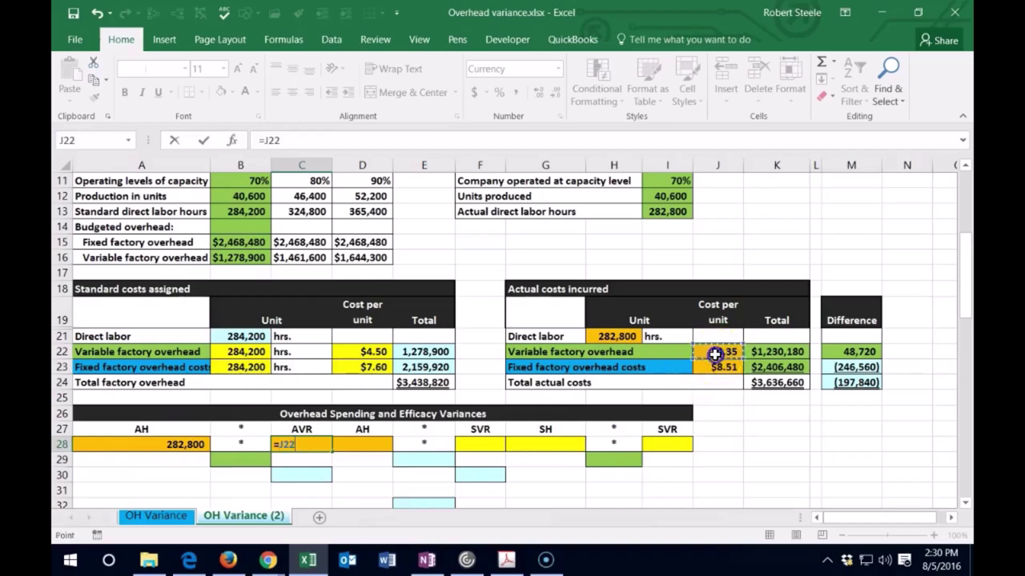
key("Return")
key("Right")
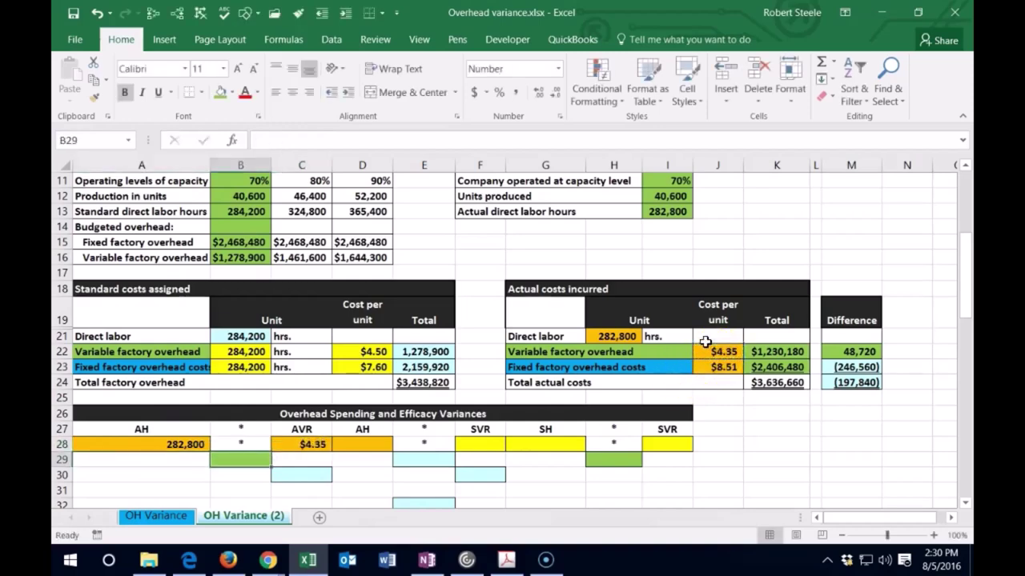
- Multiply AH by AVR in B29 with the formula =A28*C28 and compare the result with the actual variable overhead total in K22
type("=")
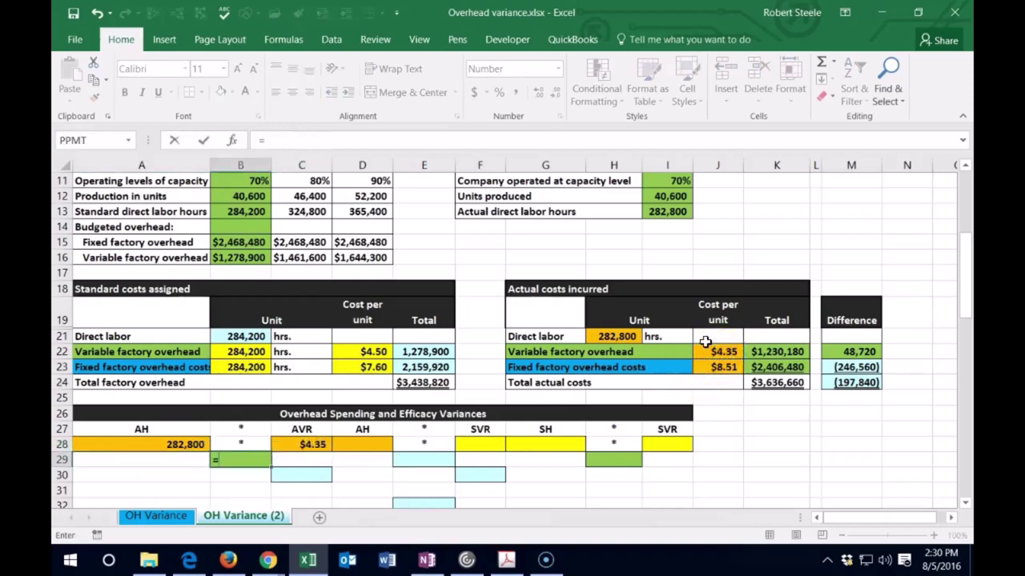
left_click(157, 446)
type("*")
left_click(302, 444)
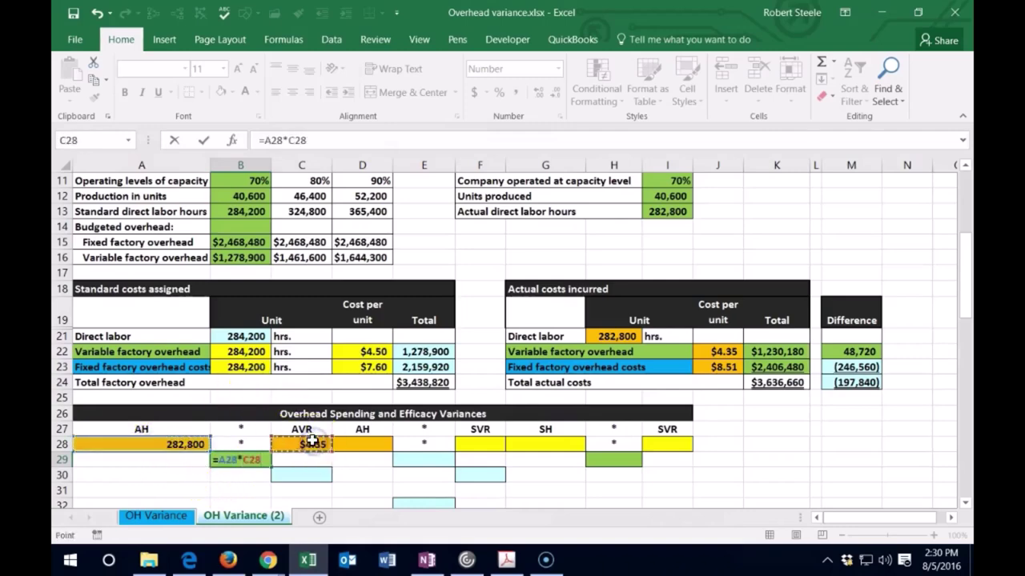
key("Return")
left_click(242, 460)
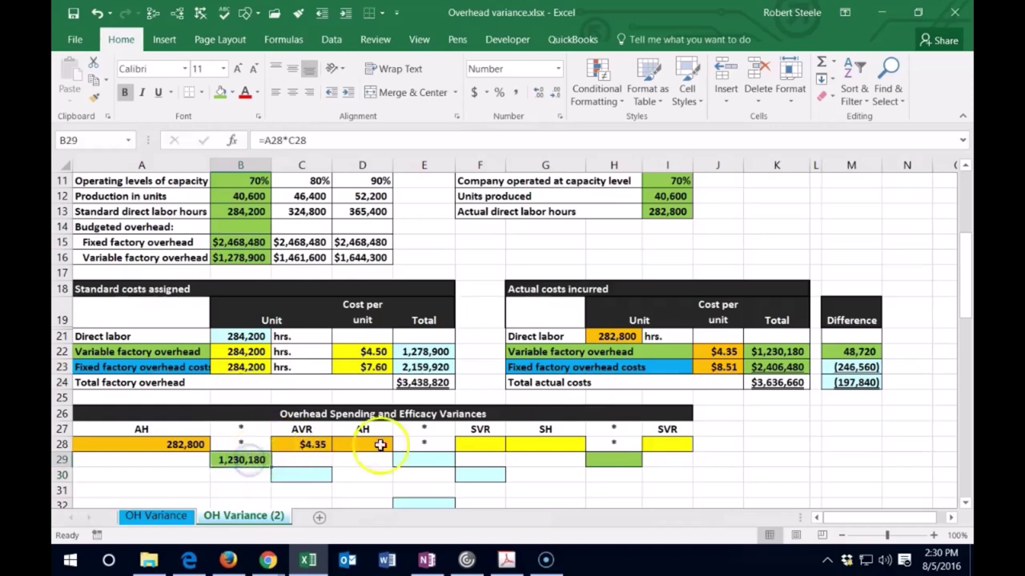
left_click(758, 352)
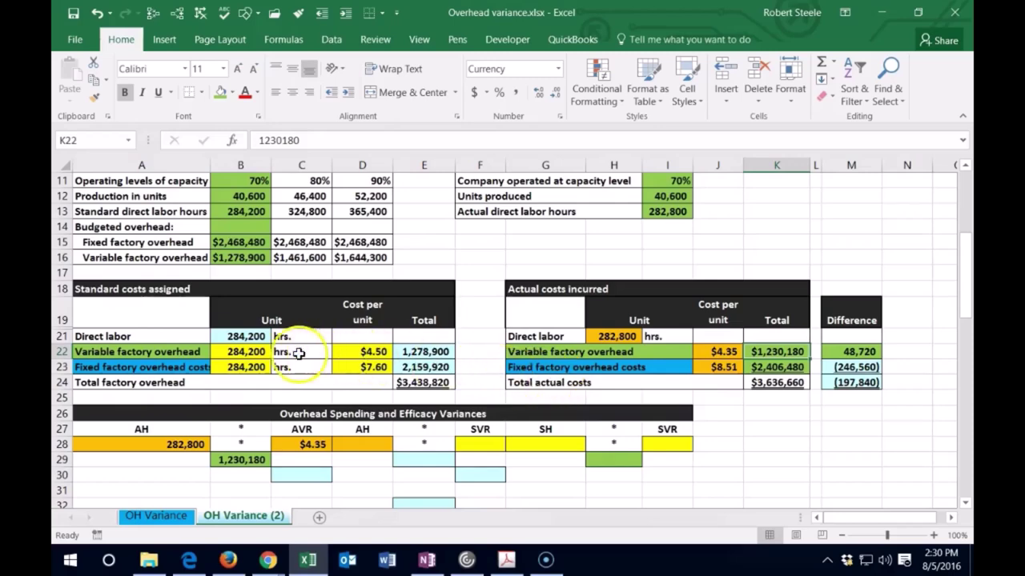
- Link the SH cell G28 to the standard variable overhead hours in B22
left_click(248, 352)
left_click(364, 351)
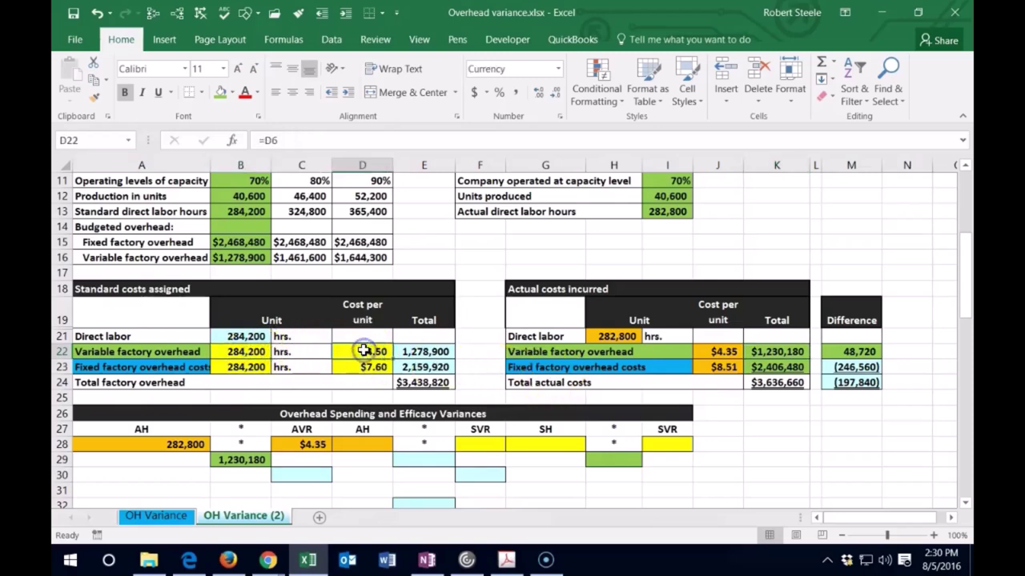
left_click(533, 444)
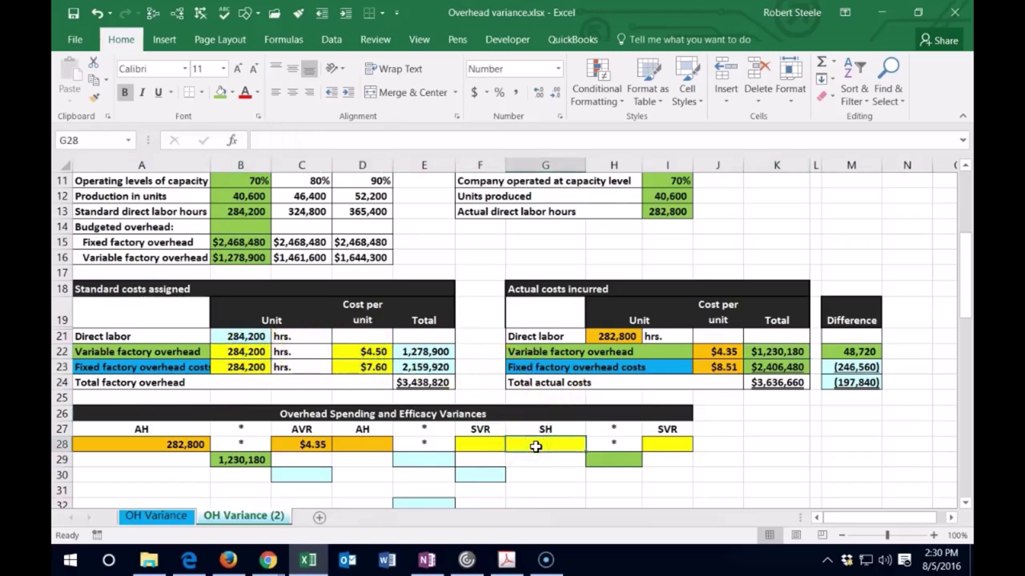
type("=")
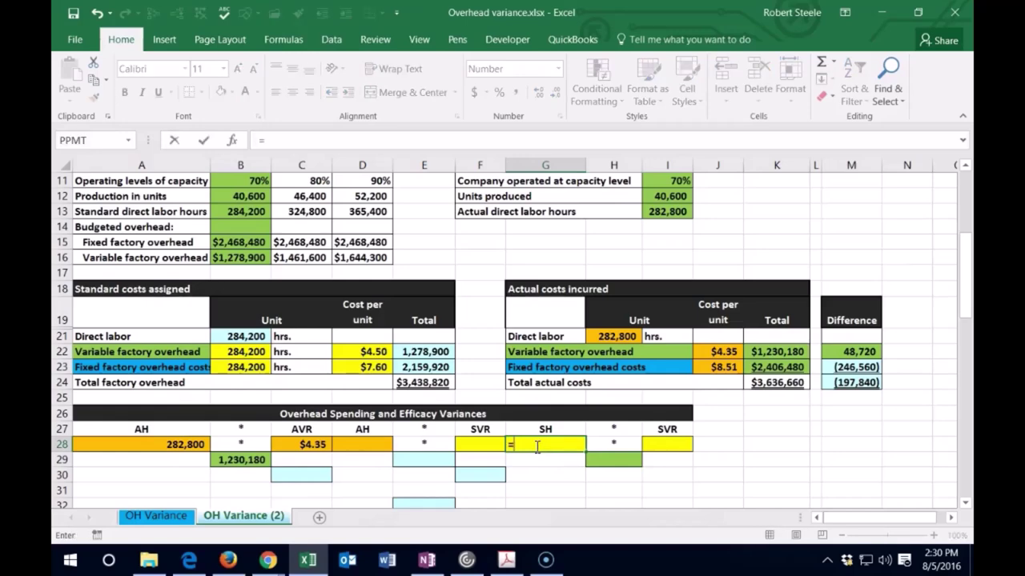
left_click(248, 351)
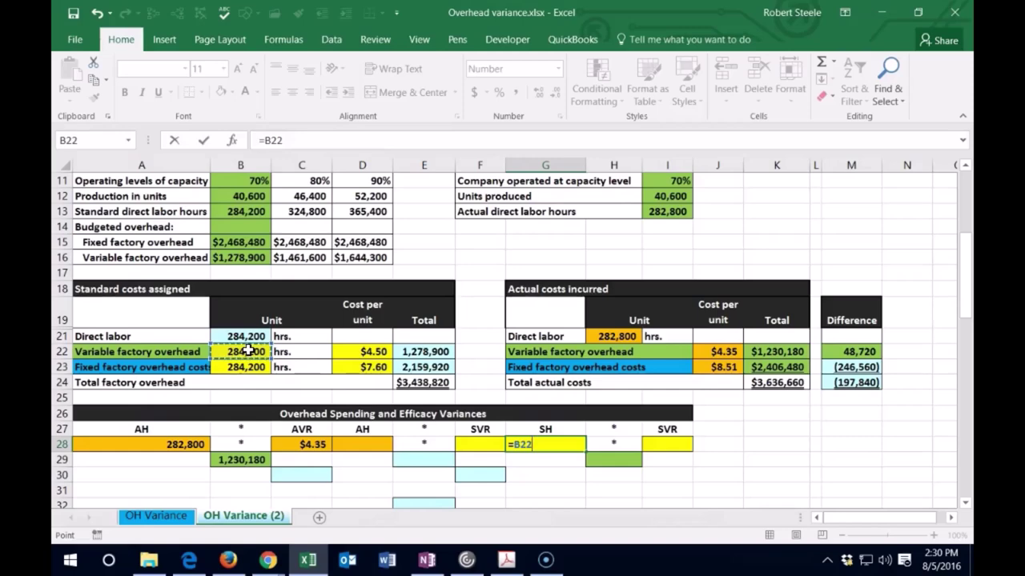
key("Tab")
- Link the SVR cell I28 to the standard variable overhead cost per unit in D22
key("Tab")
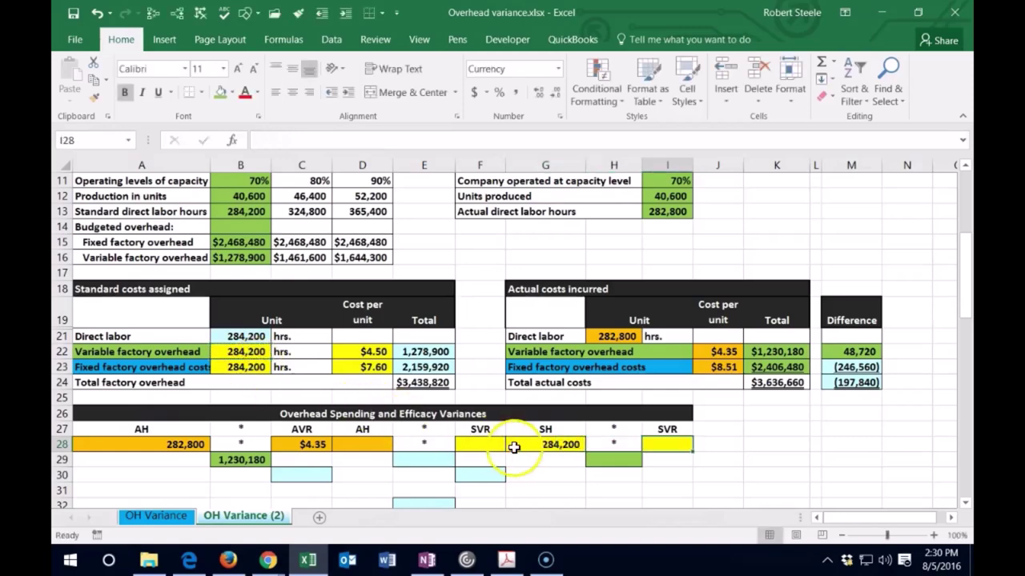
type("=")
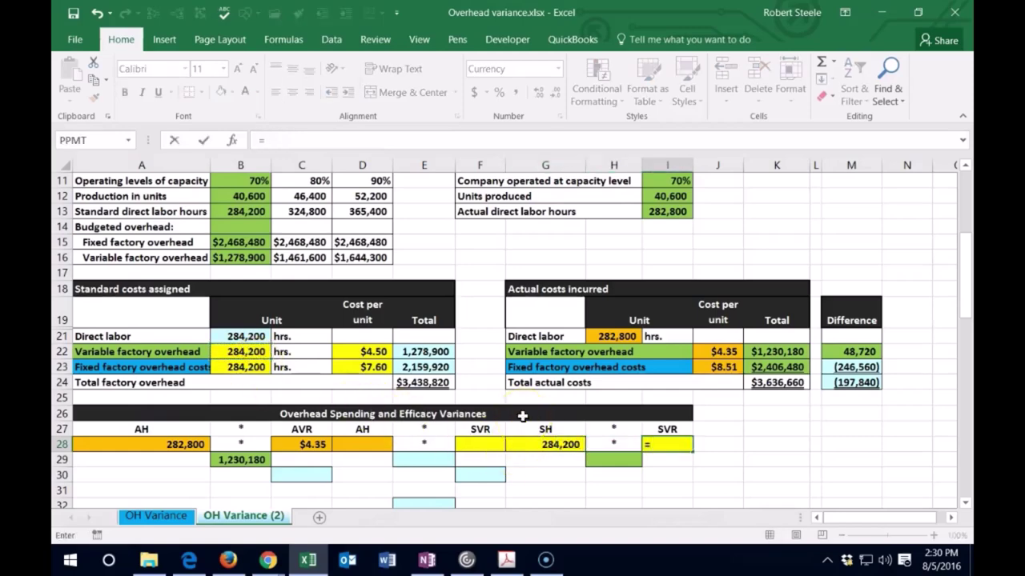
left_click(372, 353)
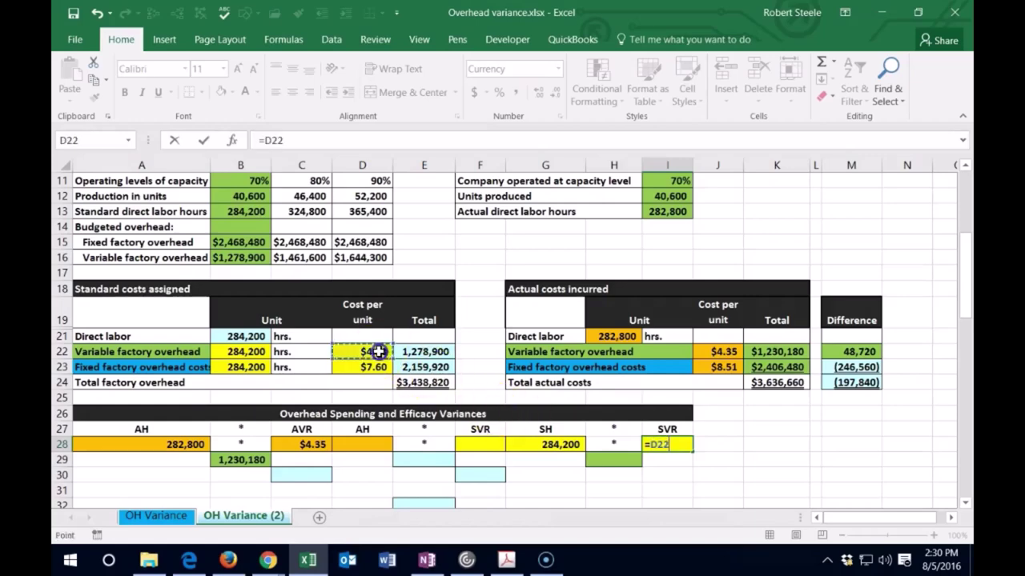
key("Return")
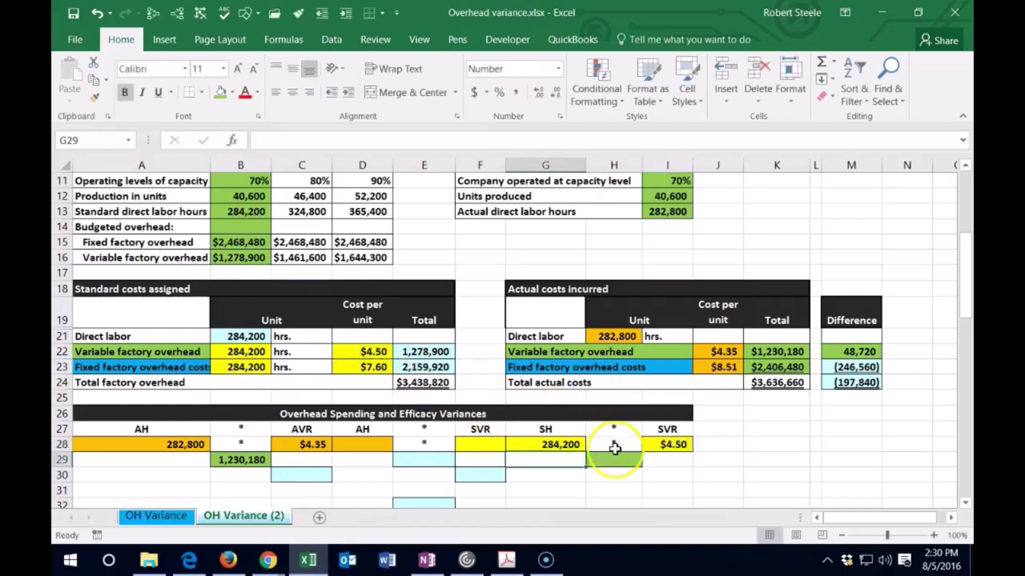
- Fill the standard variable and fixed overhead totals in E22:E23 with green
left_click(440, 353)
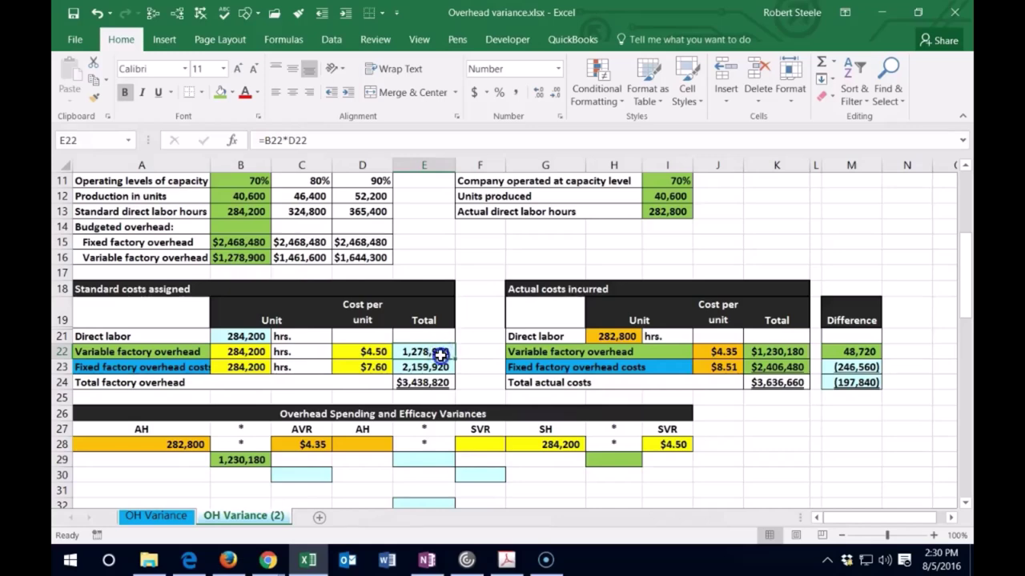
left_click_drag(440, 352, 438, 368)
right_click(438, 370)
key("Escape")
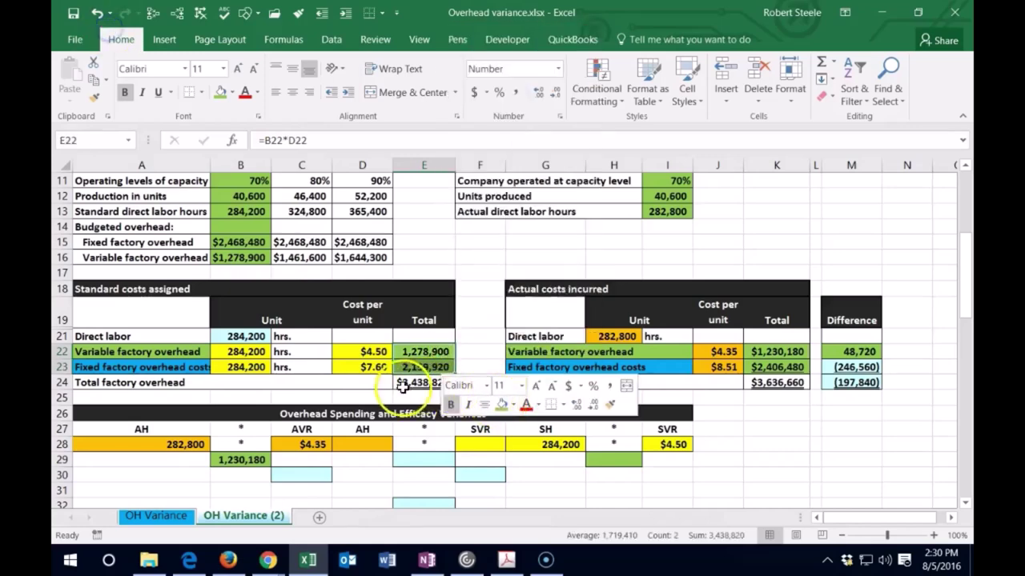
- Multiply SH by SVR in H29 with the formula =G28*I28 and compare the result with the standard variable overhead total in E22
left_click(613, 459)
type("=")
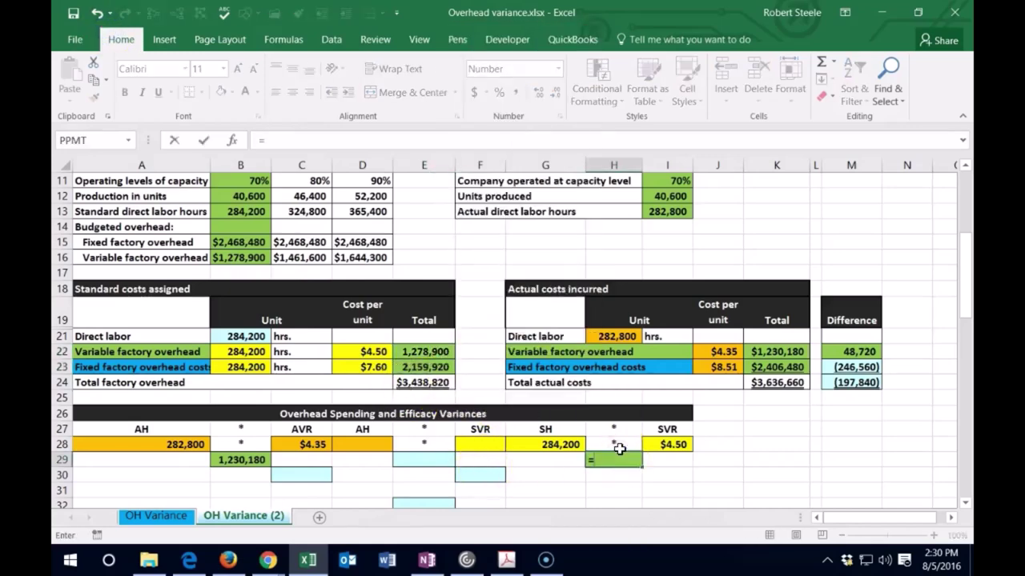
left_click(557, 445)
type("*")
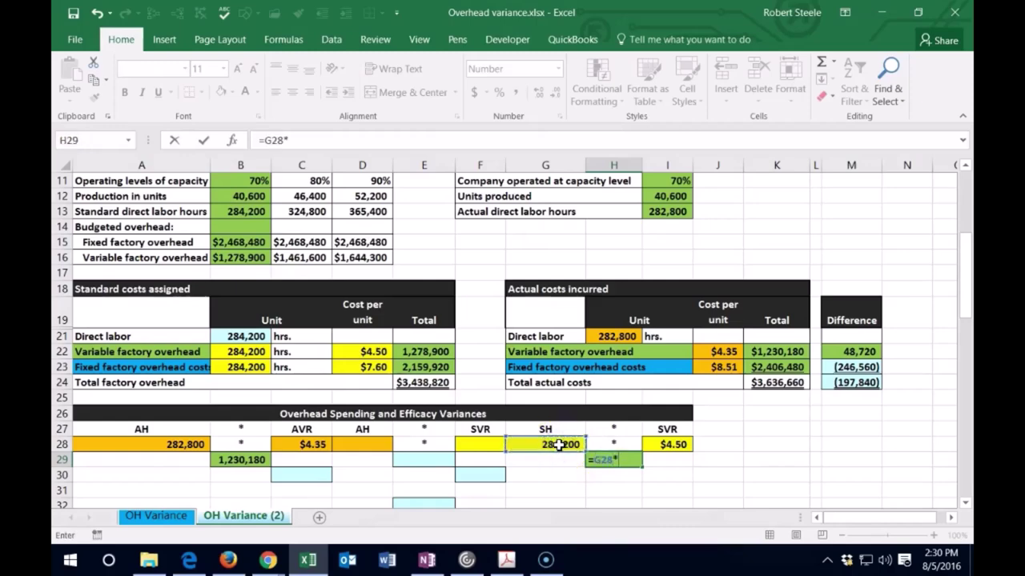
left_click(661, 443)
key("Return")
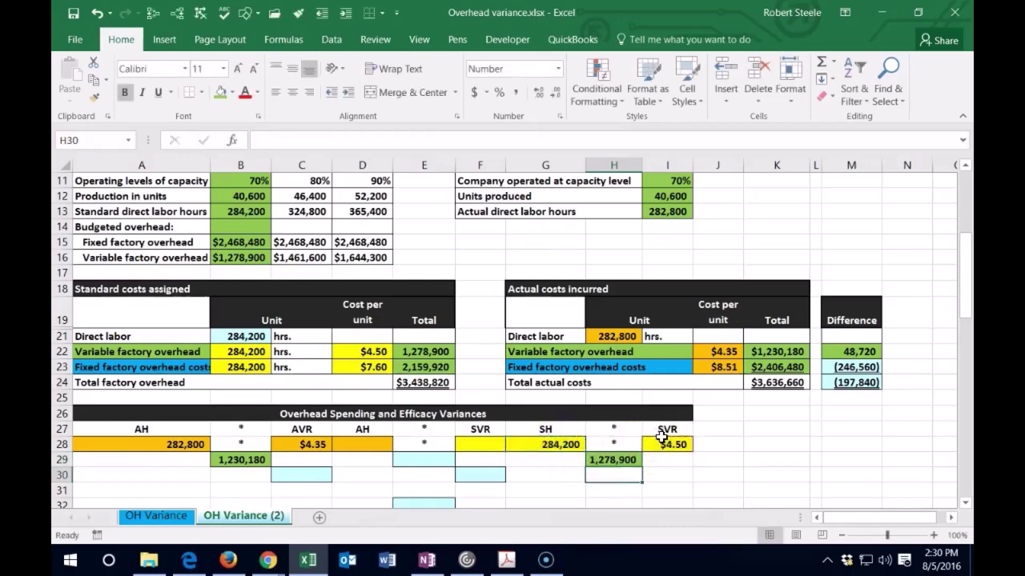
left_click(600, 461)
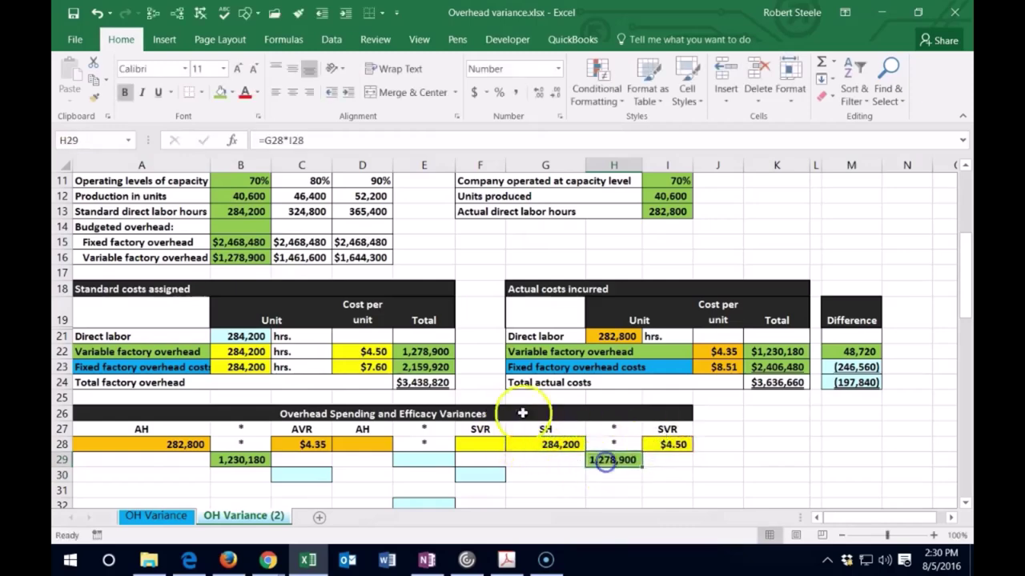
left_click(432, 353)
- Calculate the variable overhead difference in K29 with the formula =B29-H29 and compare it with the Difference value in M22
left_click(784, 457)
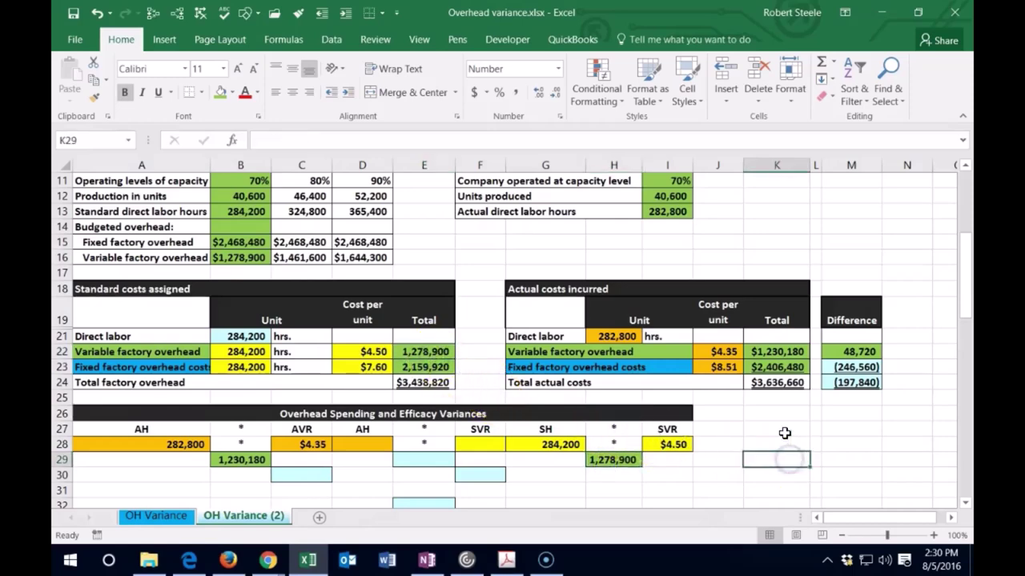
type("=")
left_click(253, 459)
type("-H29")
key("Return")
key("Up")
left_click(840, 351)
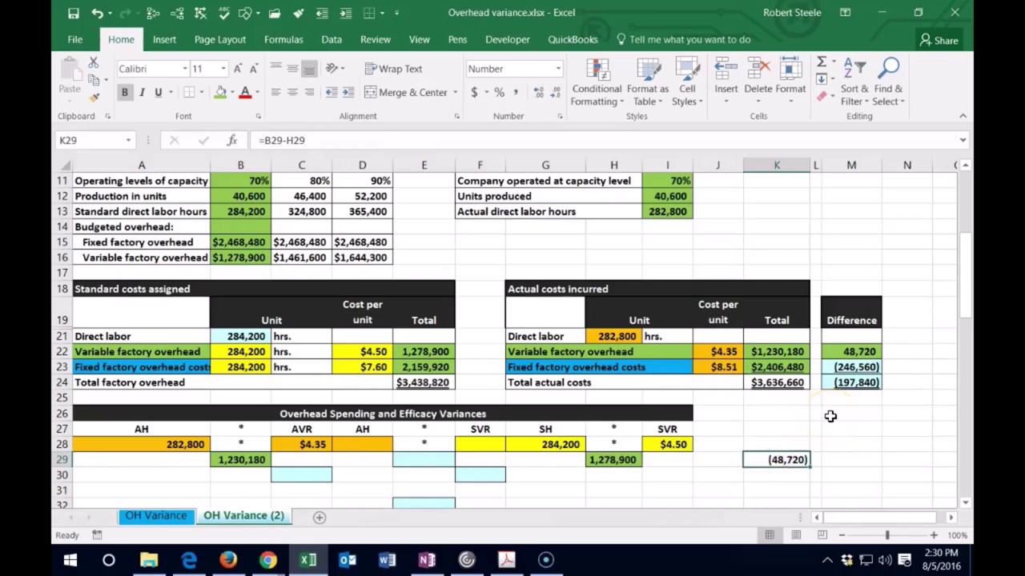
- Fill the AH, AVR, AH and SVR headings in A27:F27 with green
scroll(830, 416, "down", 3)
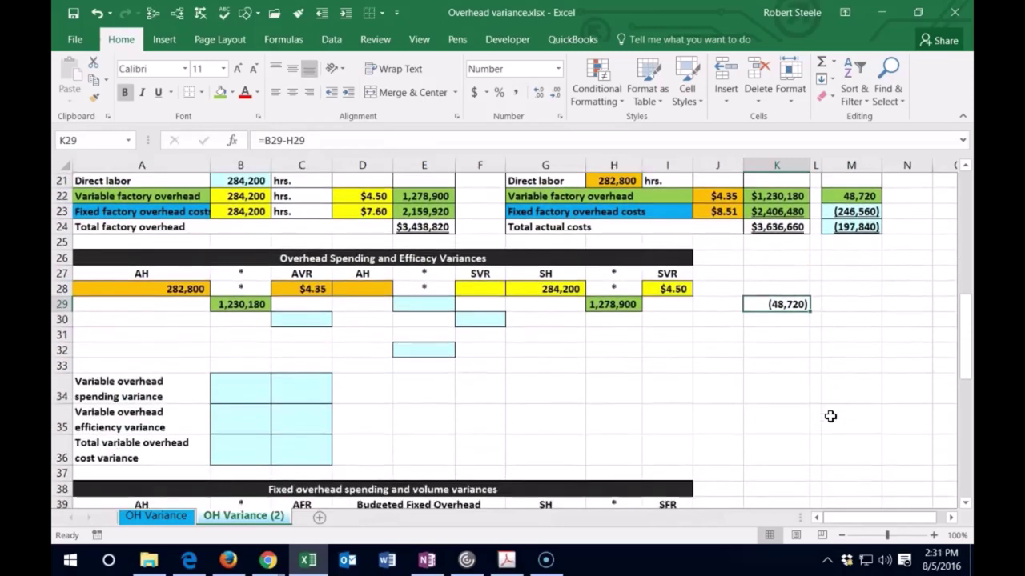
left_click(129, 273)
left_click_drag(154, 274, 472, 274)
right_click(472, 273)
left_click(502, 273)
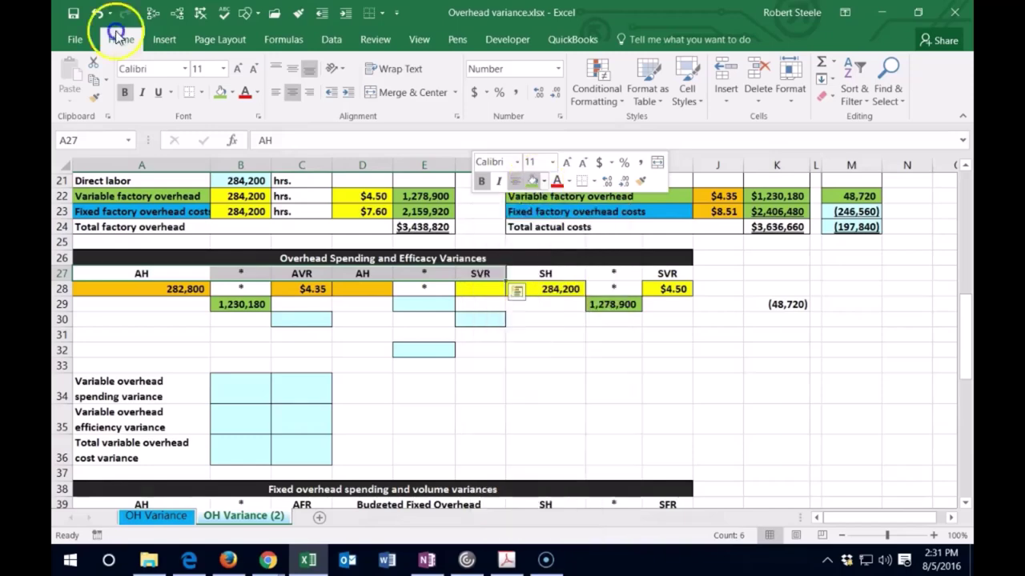
- Link the second AH cell D28 to the actual direct labor hours in H21
scroll(394, 377, "up", 1)
left_click_drag(173, 322, 472, 324)
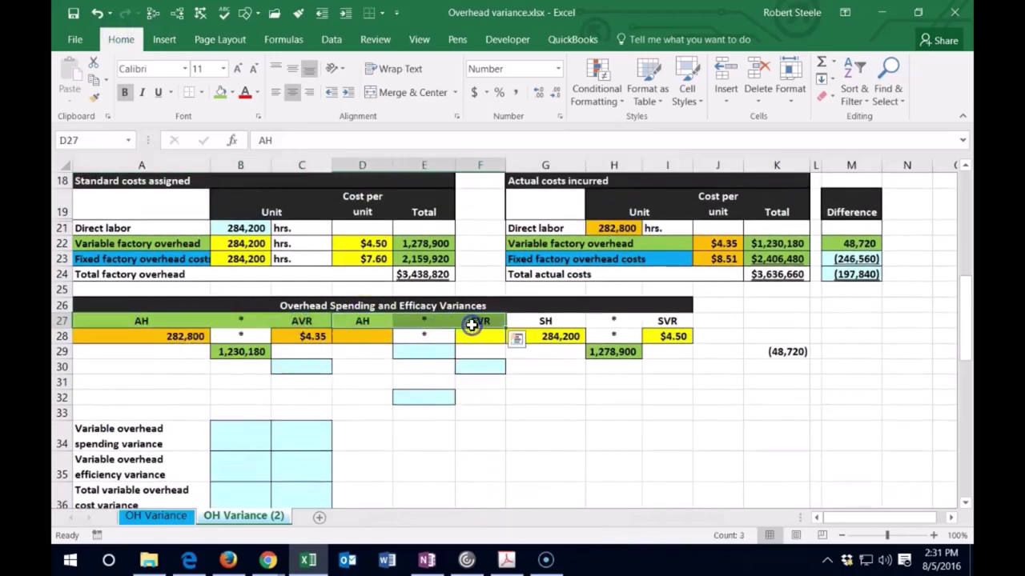
left_click(133, 320)
left_click_drag(213, 318, 473, 321)
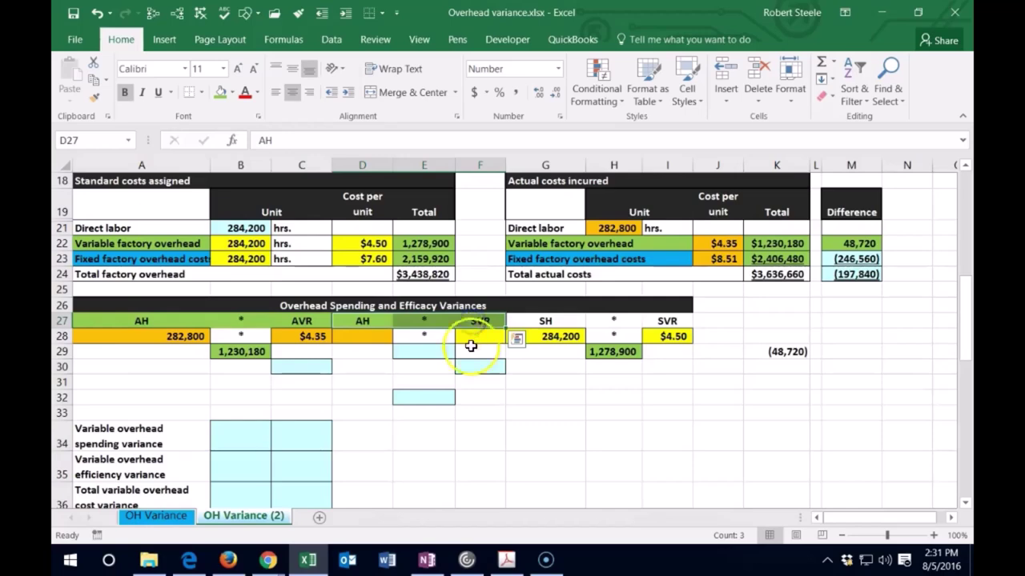
left_click(371, 337)
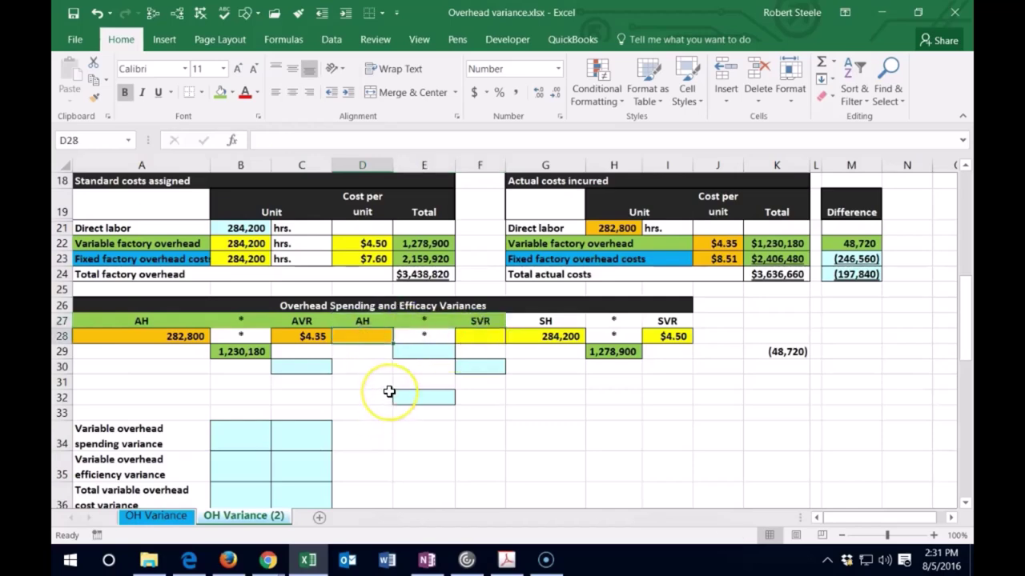
type("=")
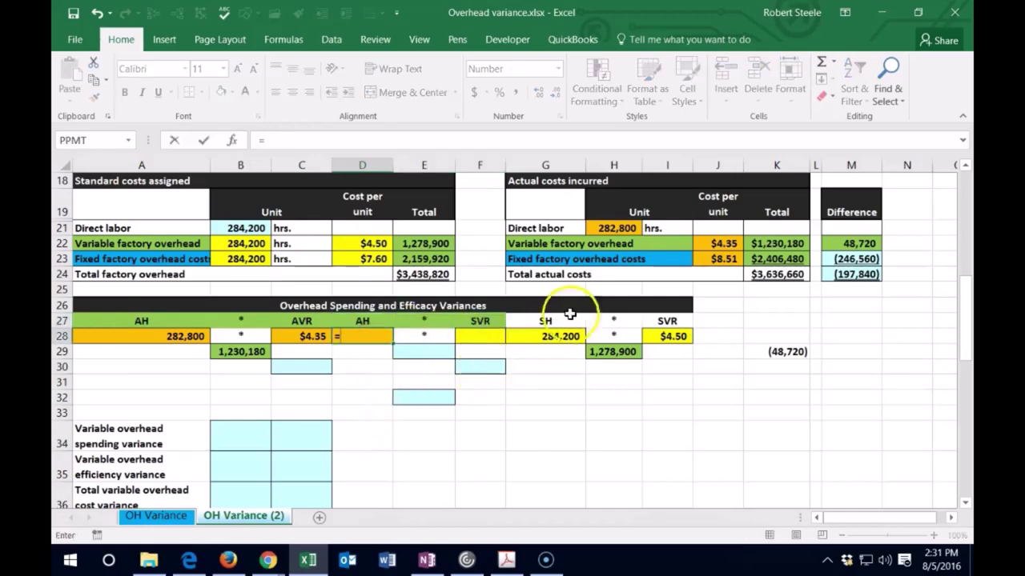
left_click(613, 229)
key("Return")
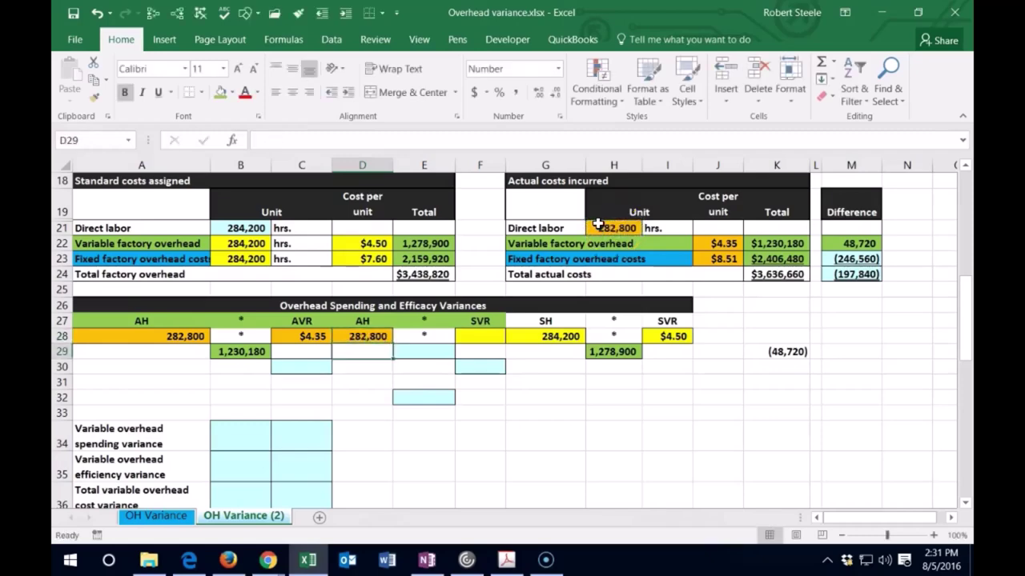
- Link the SVR cell F28 to the standard variable overhead cost per unit in D22 and format it with two decimals
key("Right")
key("Right")
left_click(591, 216)
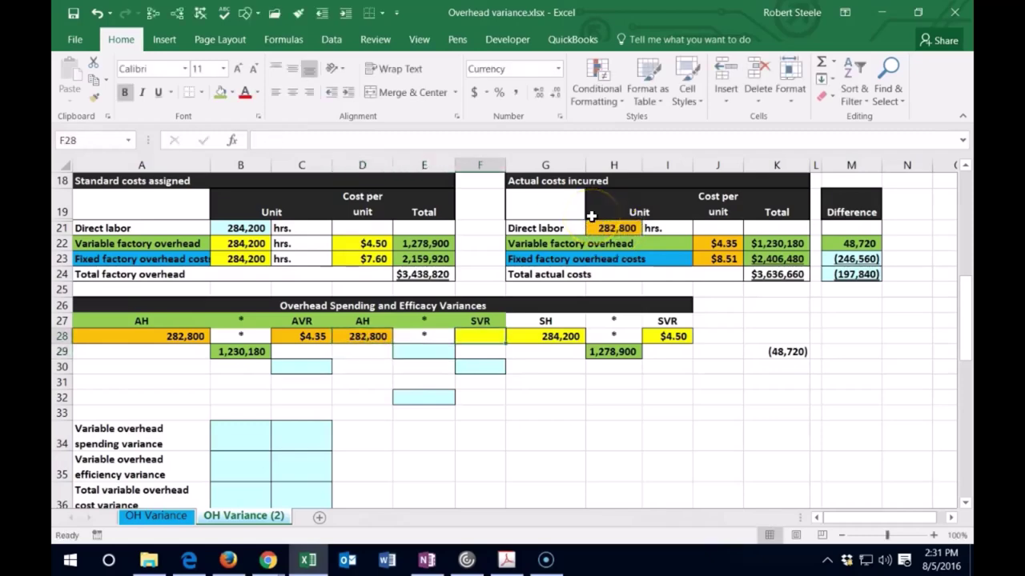
type("=")
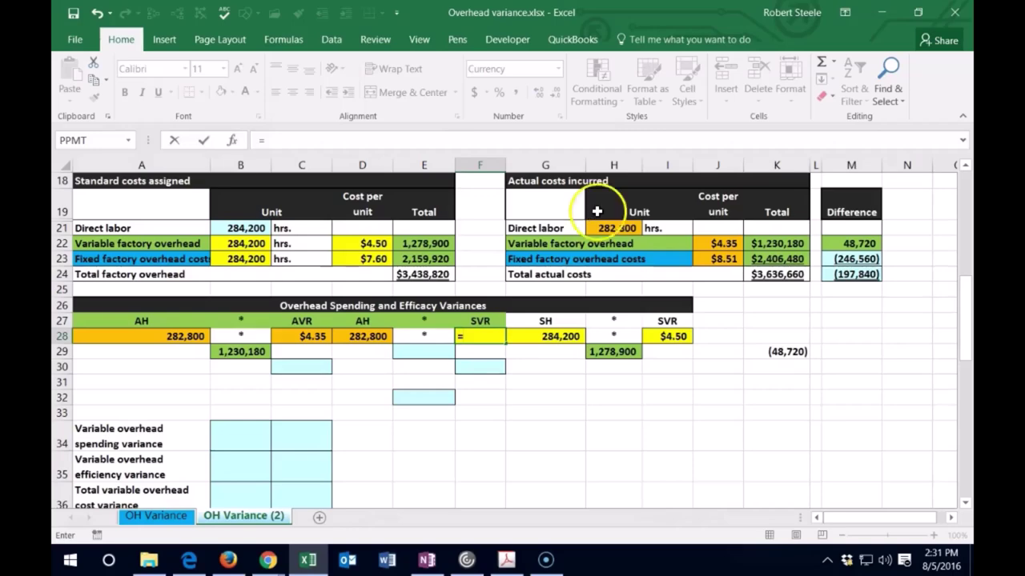
left_click(373, 248)
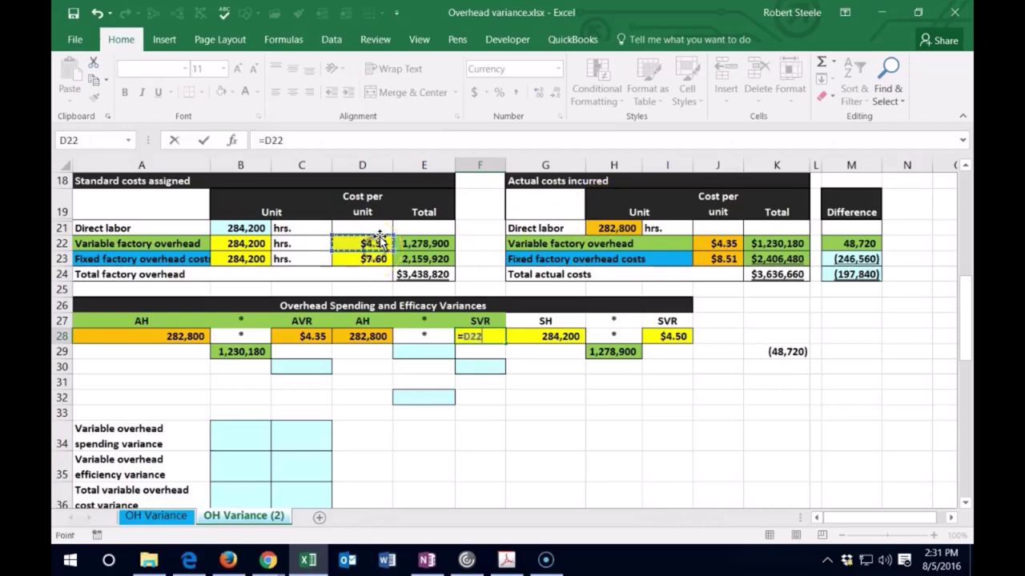
key("Return")
left_click(478, 337)
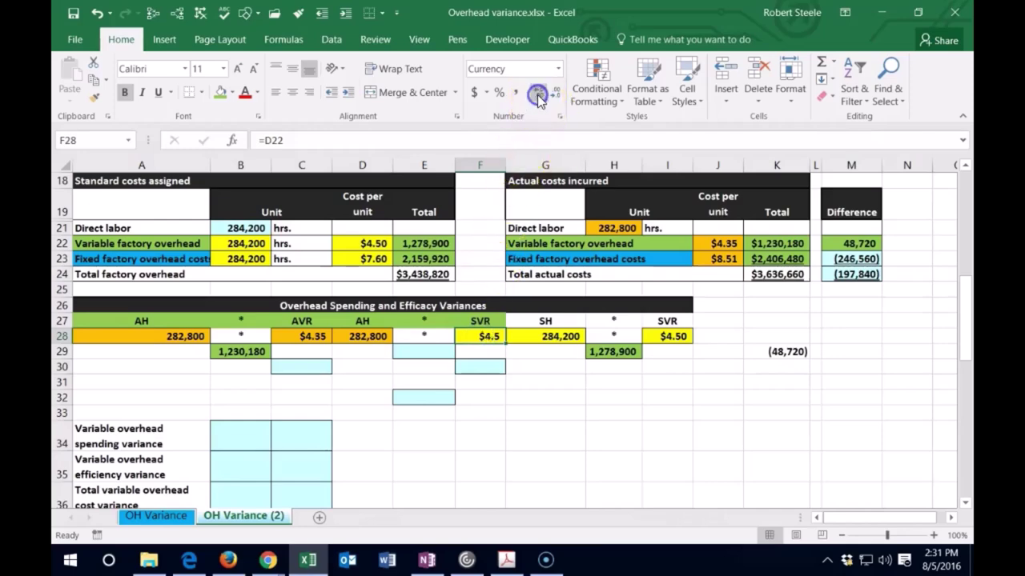
left_click(554, 473)
left_click(490, 340)
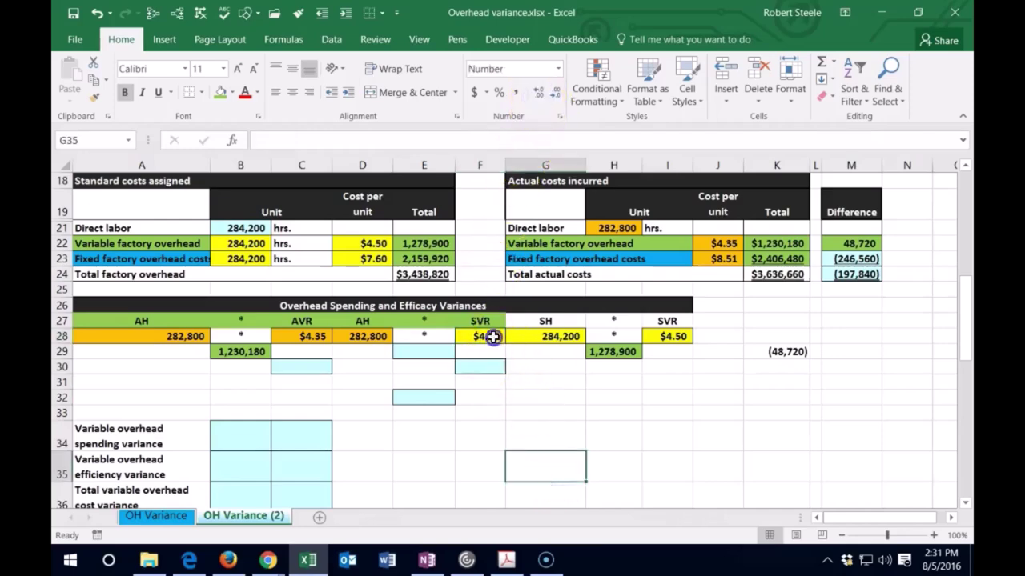
- Multiply AH by SVR in E29 with the formula =D28*F28 and compare the rates in C28 and F28
left_click(304, 338)
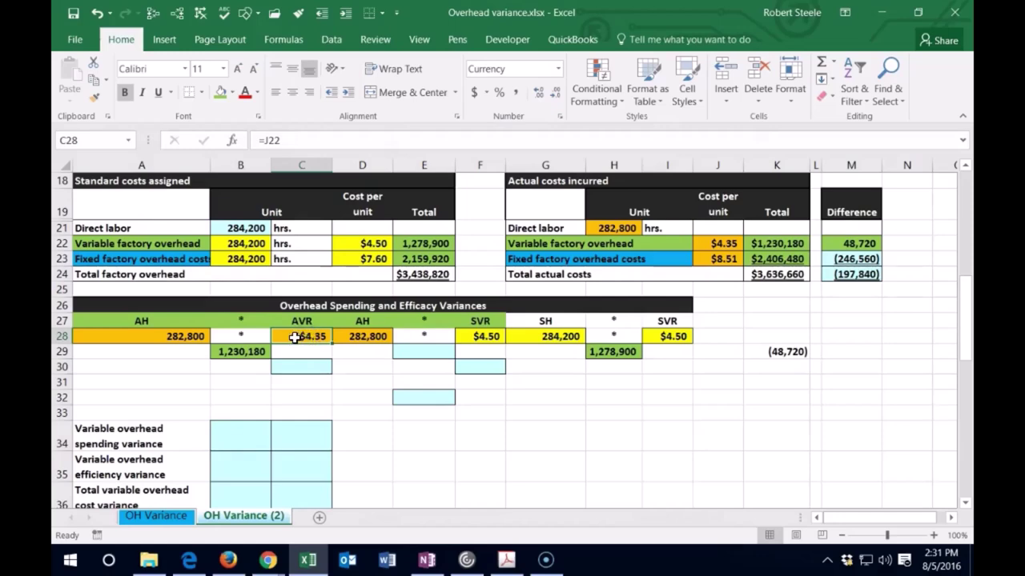
left_click(183, 338)
left_click(366, 336)
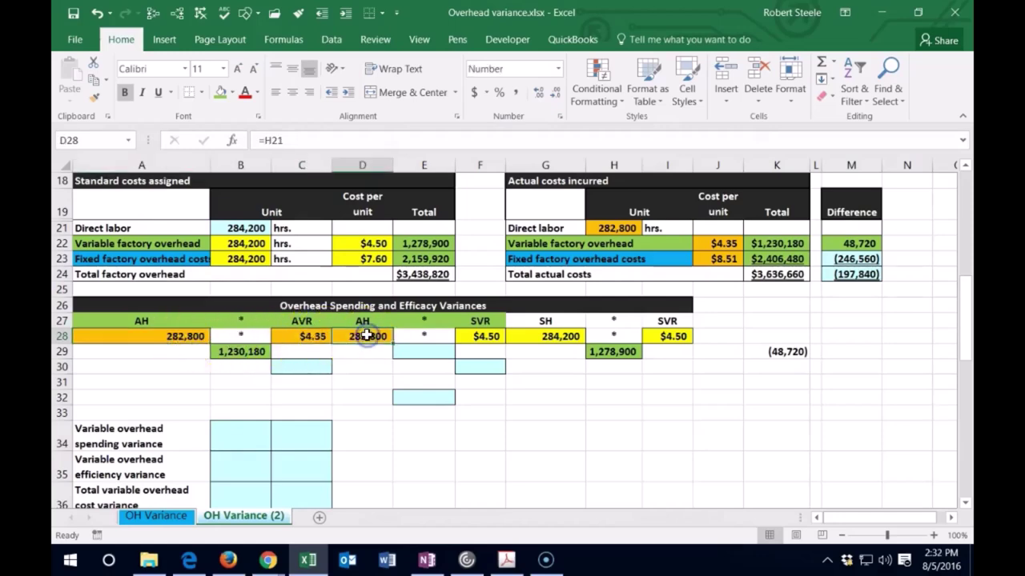
left_click(429, 354)
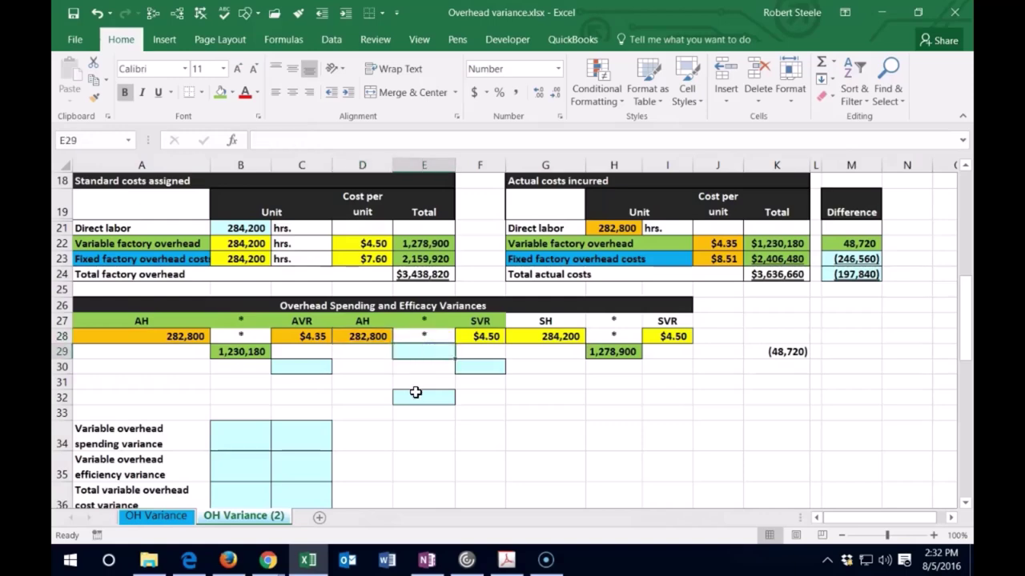
type("=")
key("Left")
key("Up")
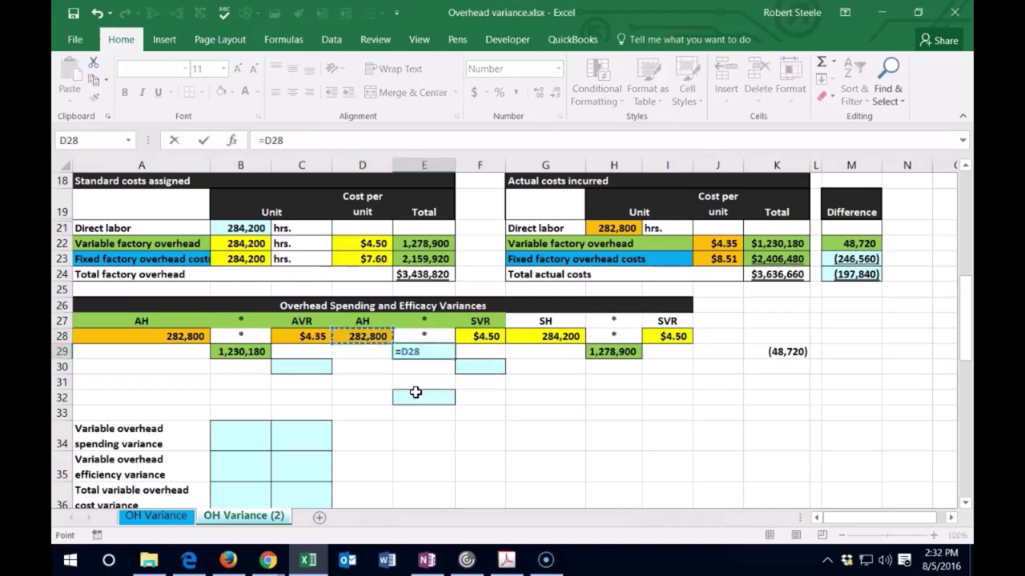
type("*")
left_click(480, 336)
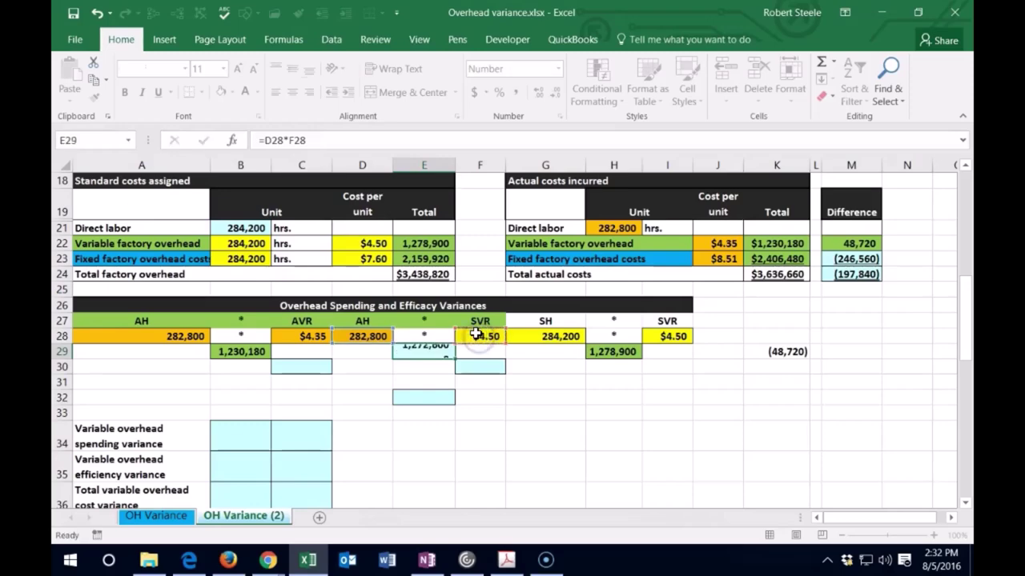
key("Return")
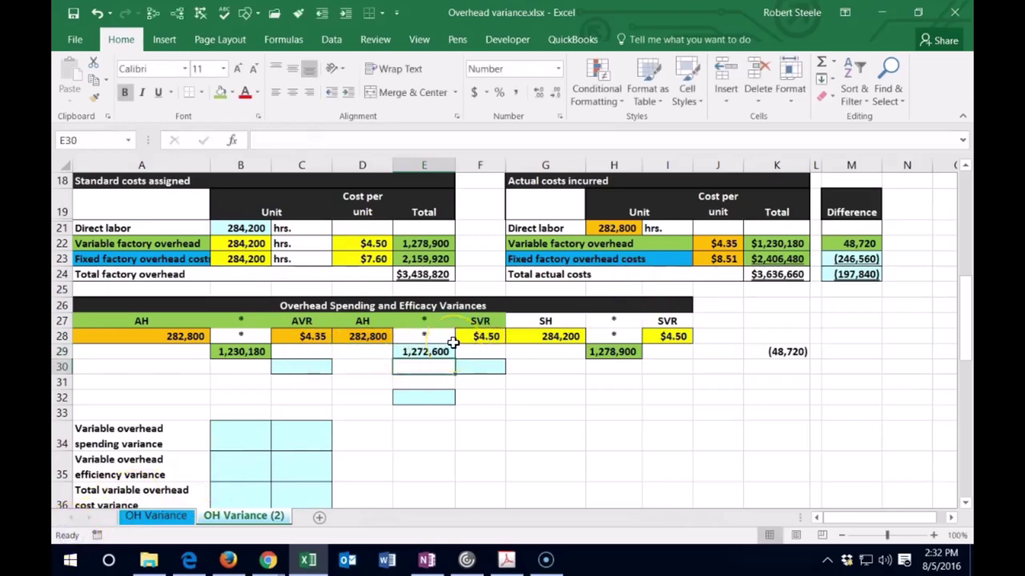
left_click(312, 337)
left_click(489, 338)
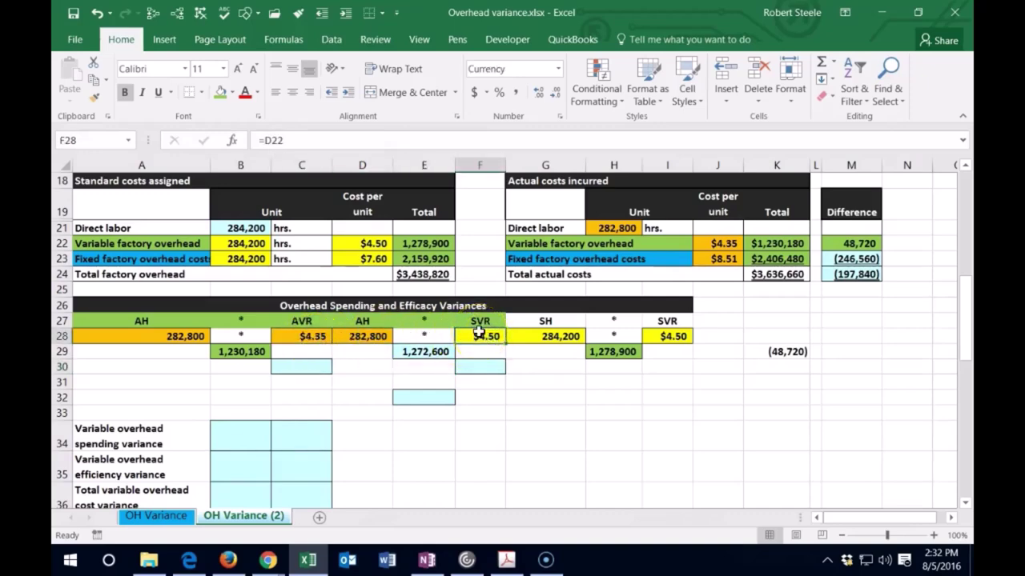
- Calculate the variable overhead spending variance in C30 with the formula =E29-B29
left_click(298, 357)
left_click(304, 368)
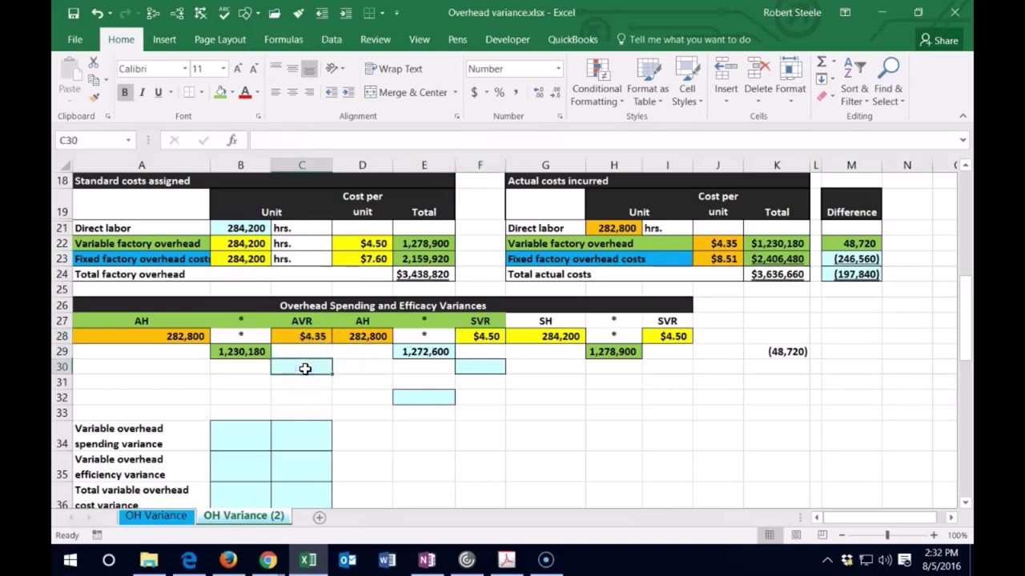
type("=")
left_click(404, 353)
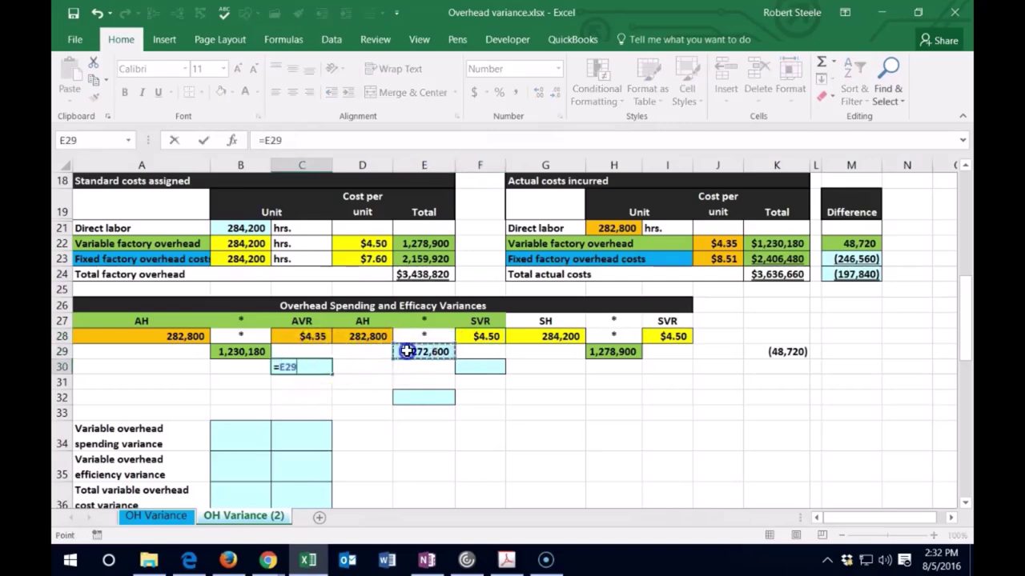
type("-")
left_click(245, 352)
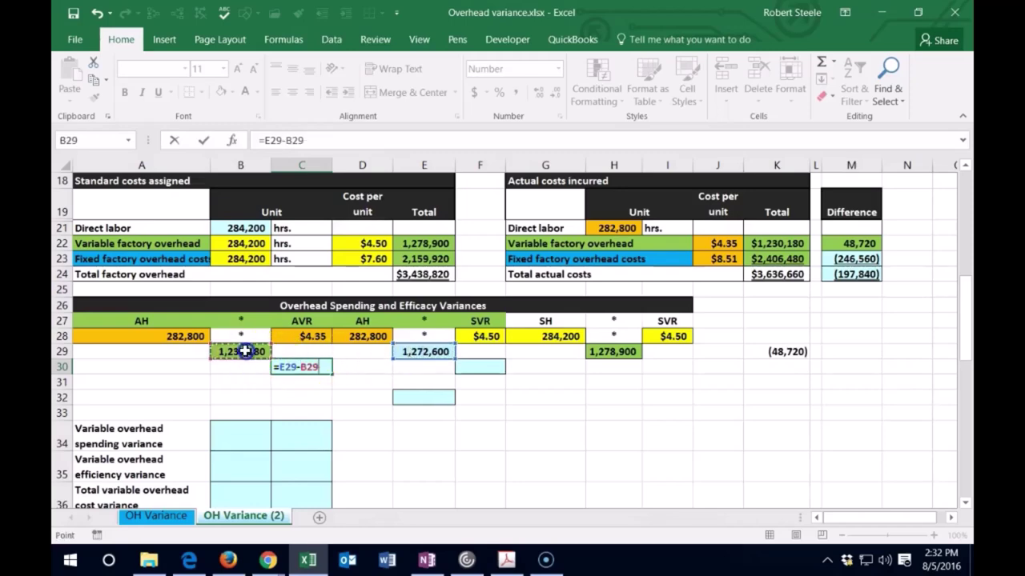
key("Return")
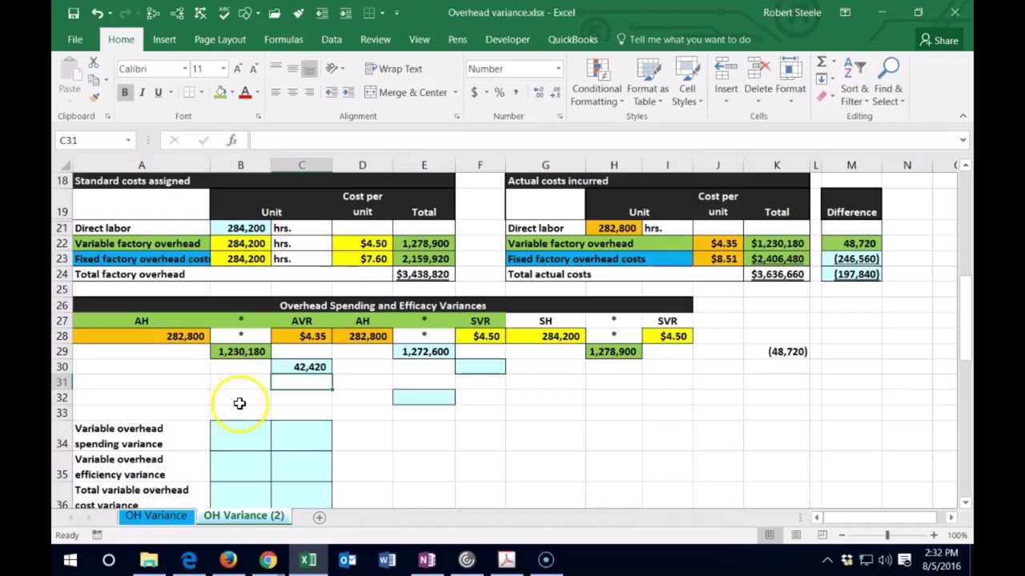
- Remove the green fill from the AH, AVR, AH and SVR headings in A27:F27
left_click_drag(184, 321, 468, 316)
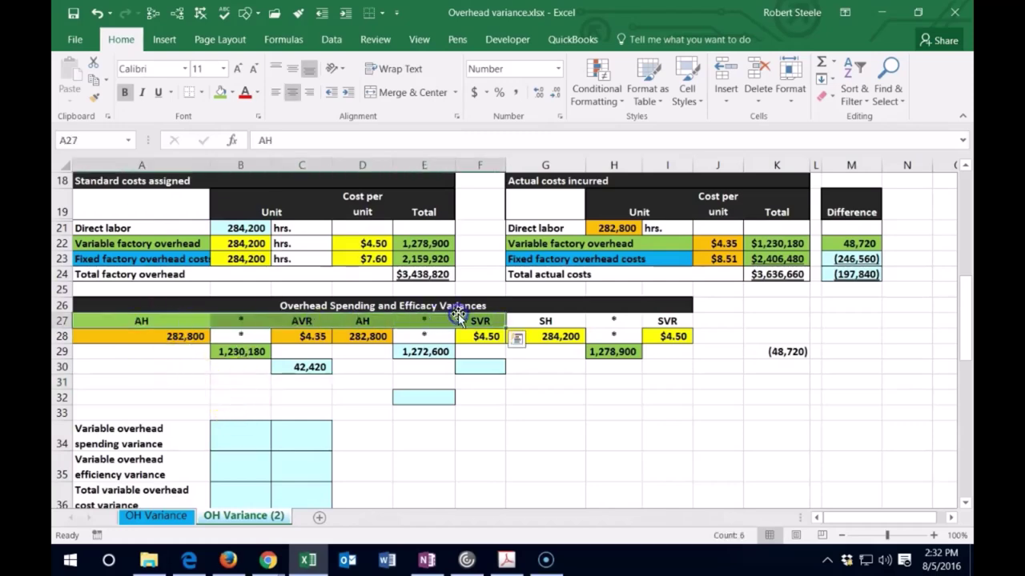
right_click(468, 316)
left_click(532, 182)
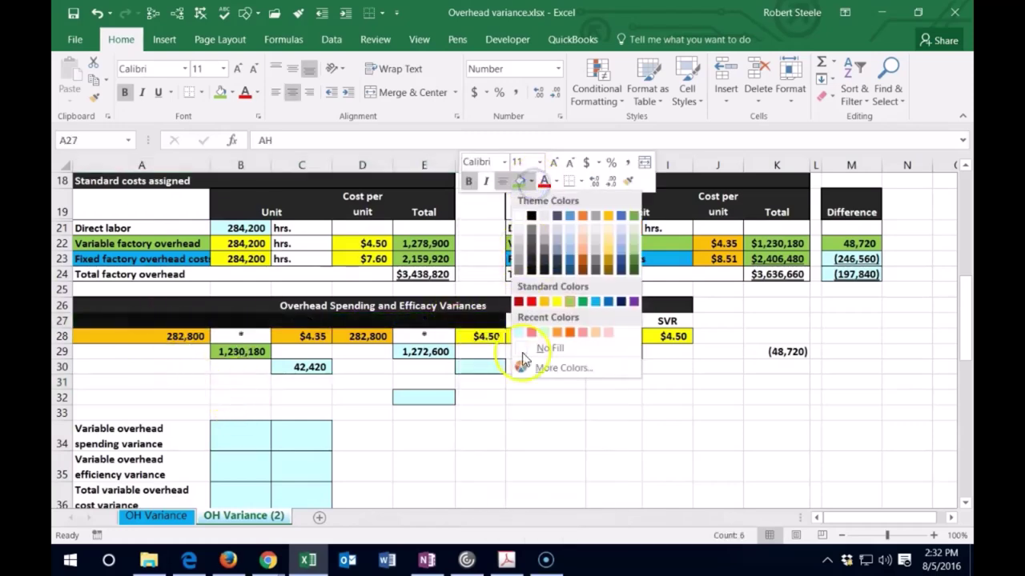
left_click(550, 348)
left_click(685, 459)
- Fill the AH, SVR, SH and SVR headings in D27:I27 with green
left_click_drag(675, 321, 360, 320)
right_click(362, 321)
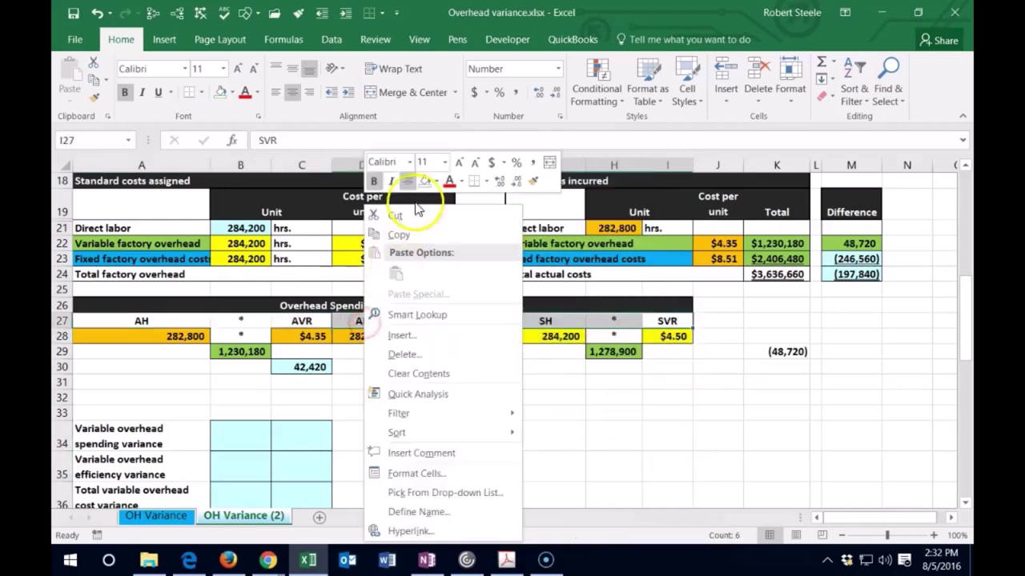
left_click(435, 182)
left_click(472, 301)
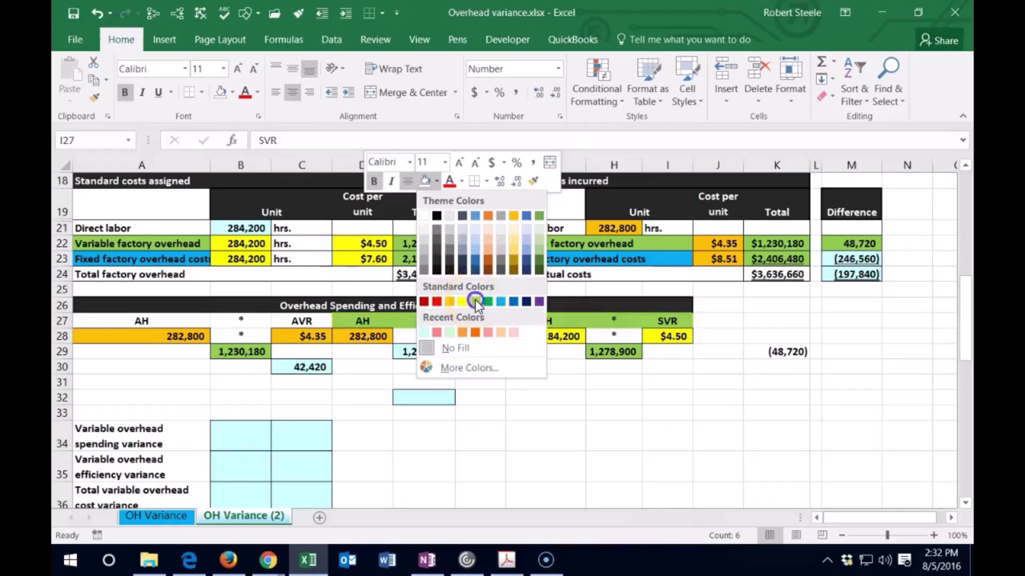
left_click(508, 472)
- Compare the AH times SVR block in D27:F28 with the SH times SVR block in G27:I28, checking hours and rates
left_click_drag(362, 321, 483, 321)
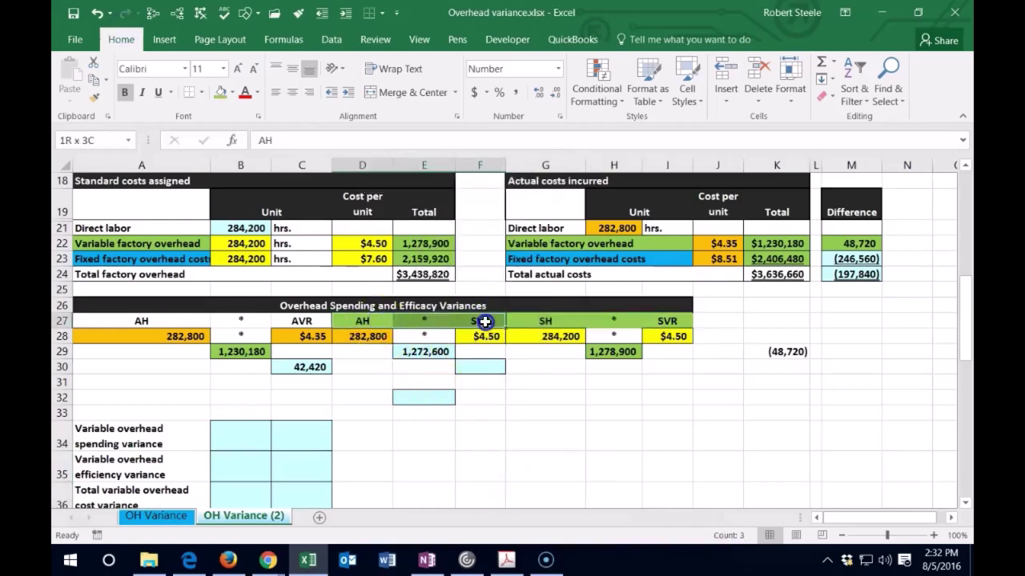
left_click_drag(550, 321, 659, 321)
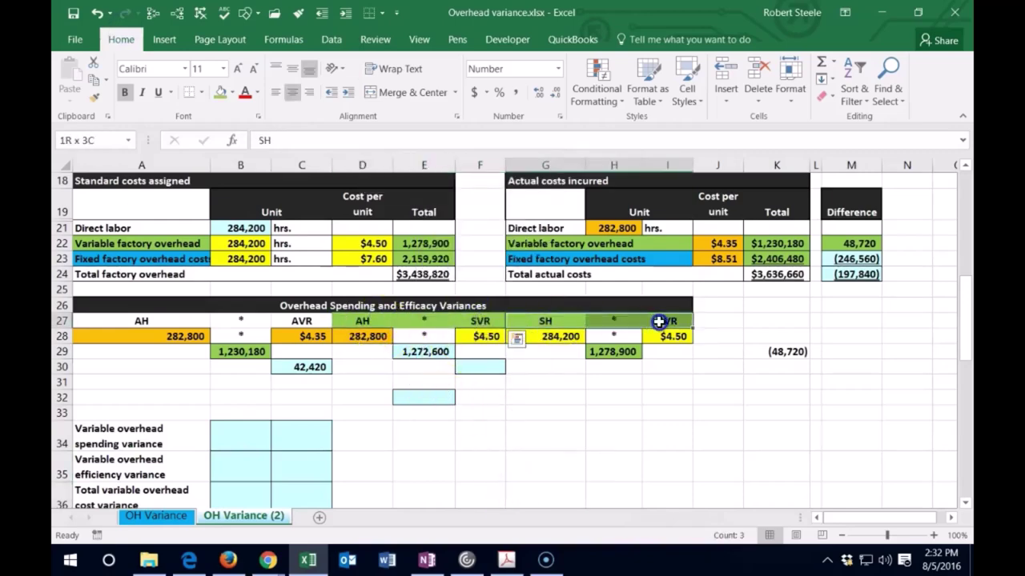
left_click(587, 431)
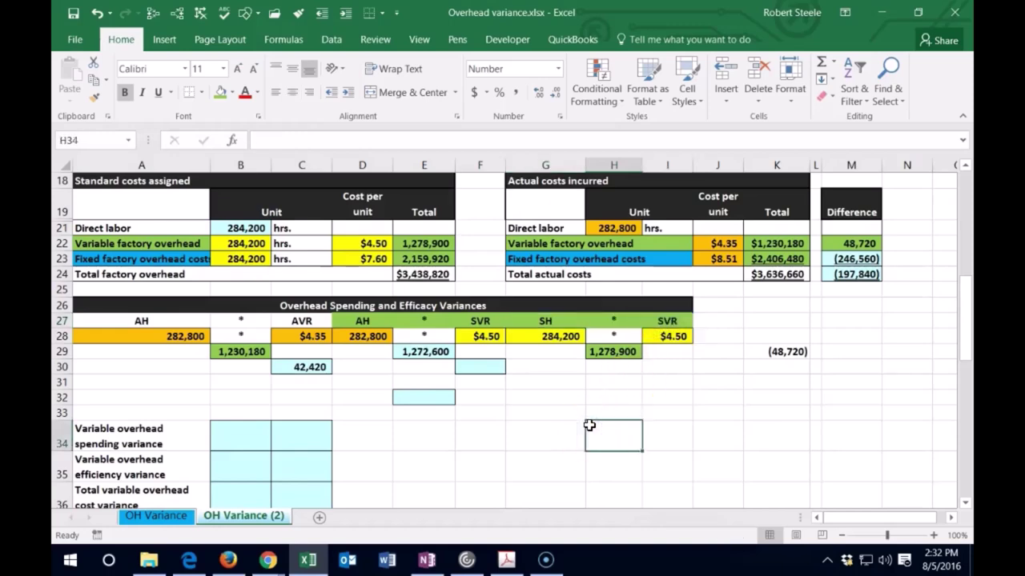
left_click(370, 321)
left_click_drag(385, 320, 465, 315)
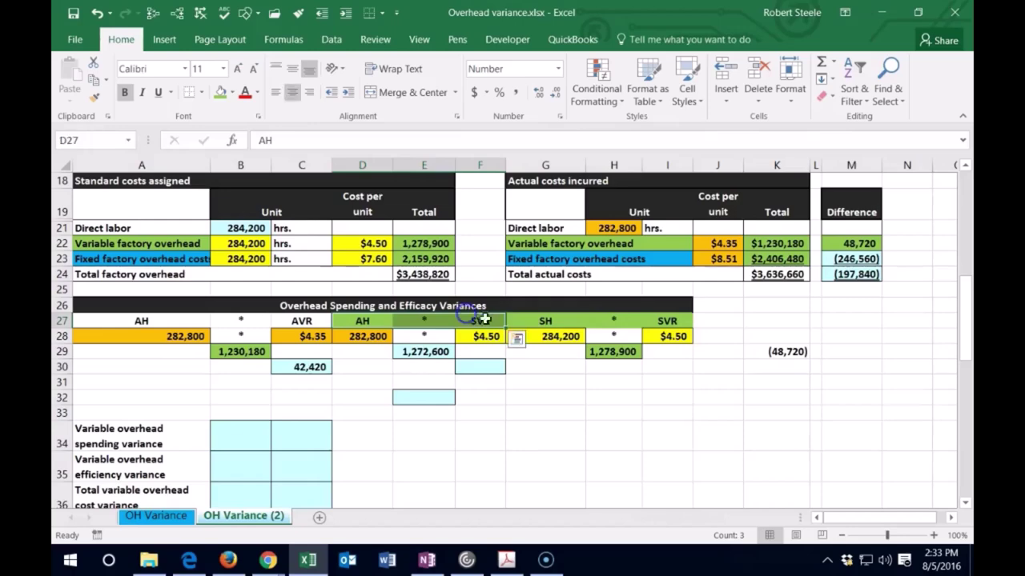
left_click_drag(539, 320, 653, 320)
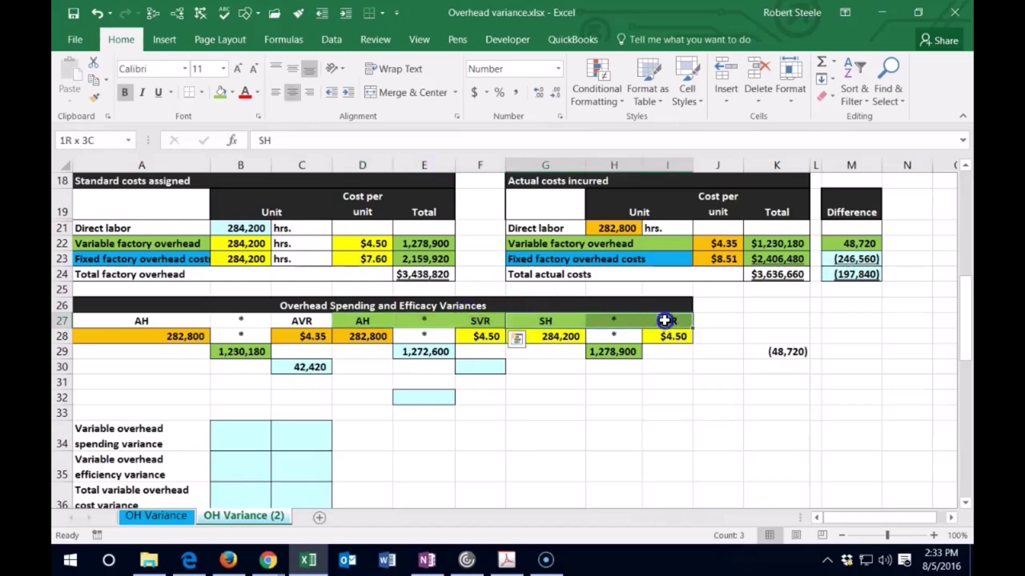
left_click(364, 321)
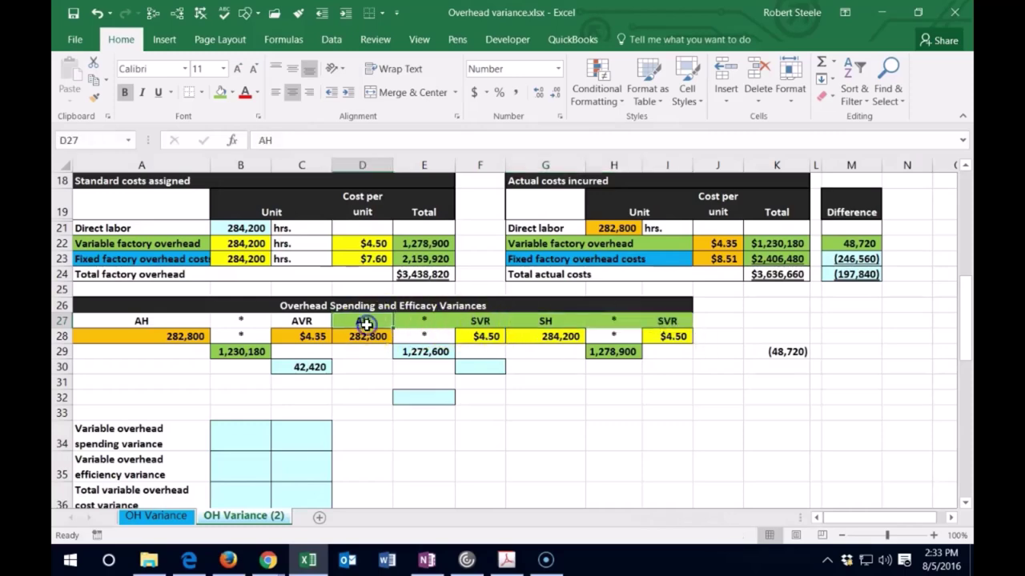
left_click(372, 336)
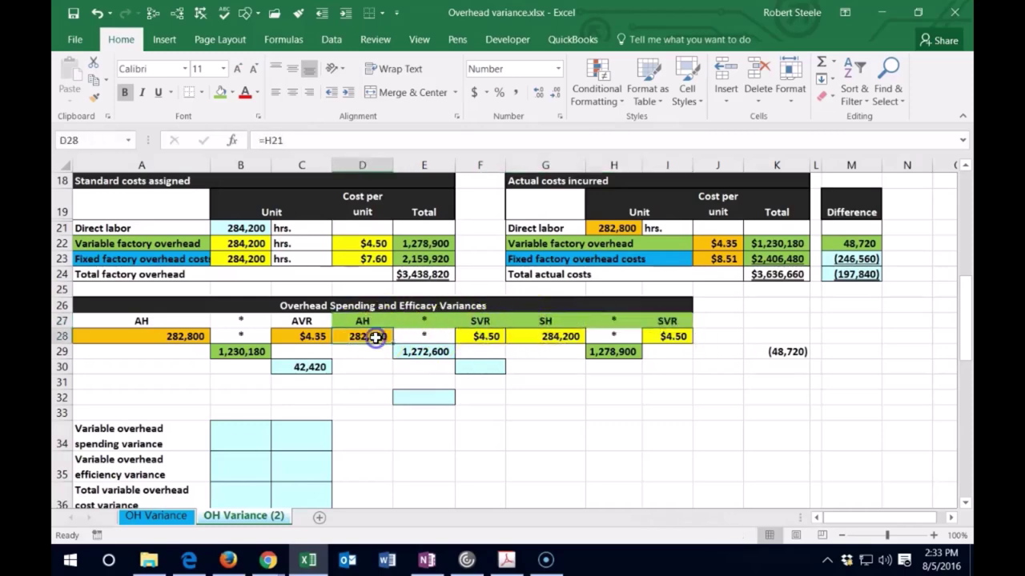
left_click(545, 337)
left_click(485, 336)
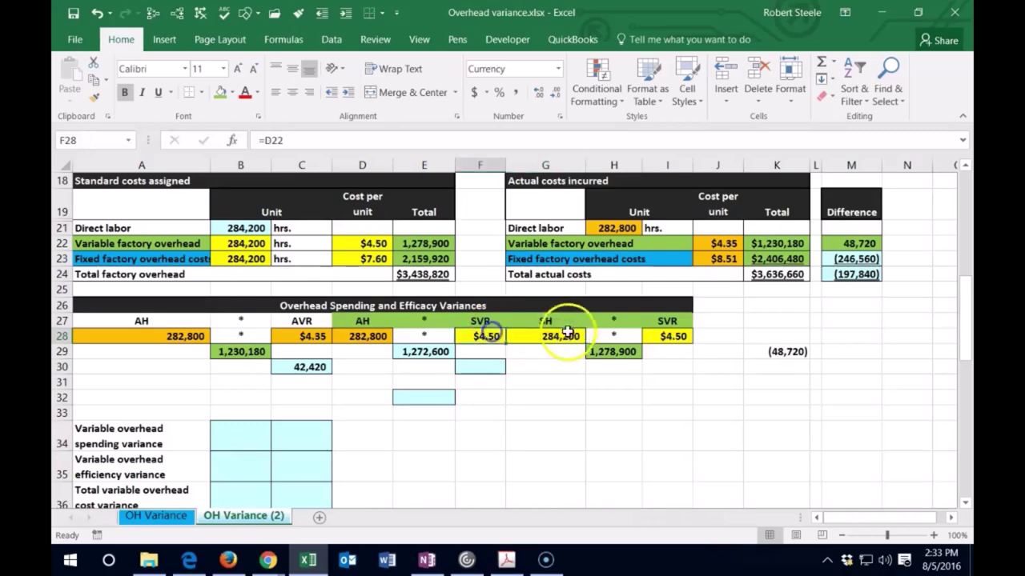
left_click(651, 335)
left_click(496, 363)
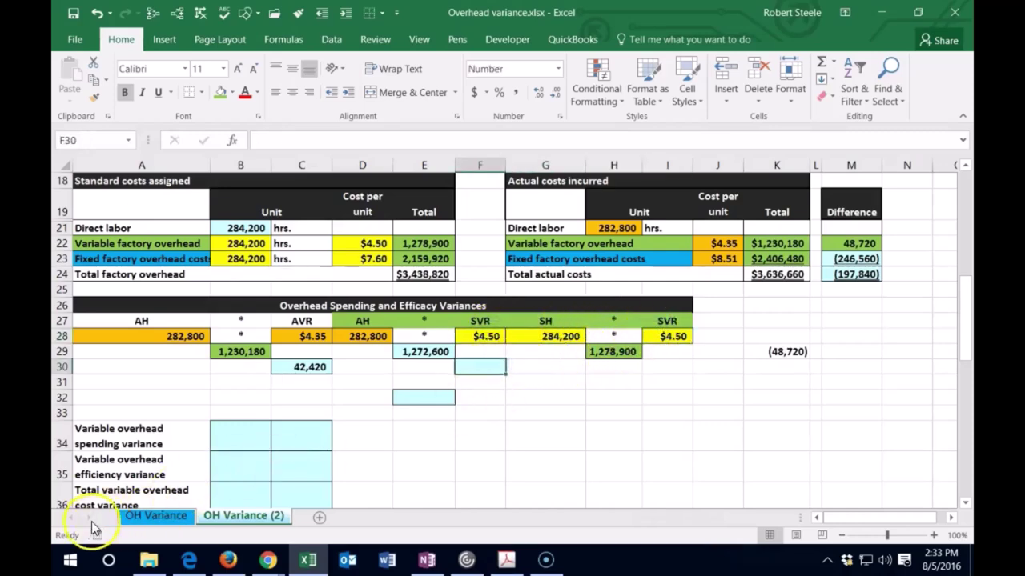
left_click(362, 337)
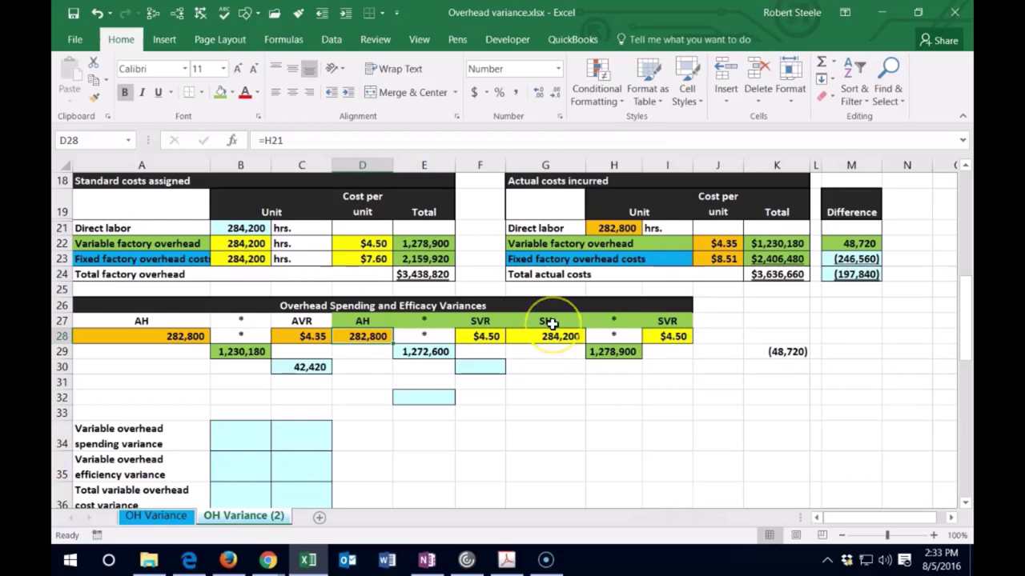
- Calculate the variable overhead efficiency variance in F30 with the formula =H29-E29
left_click(484, 367)
type("=")
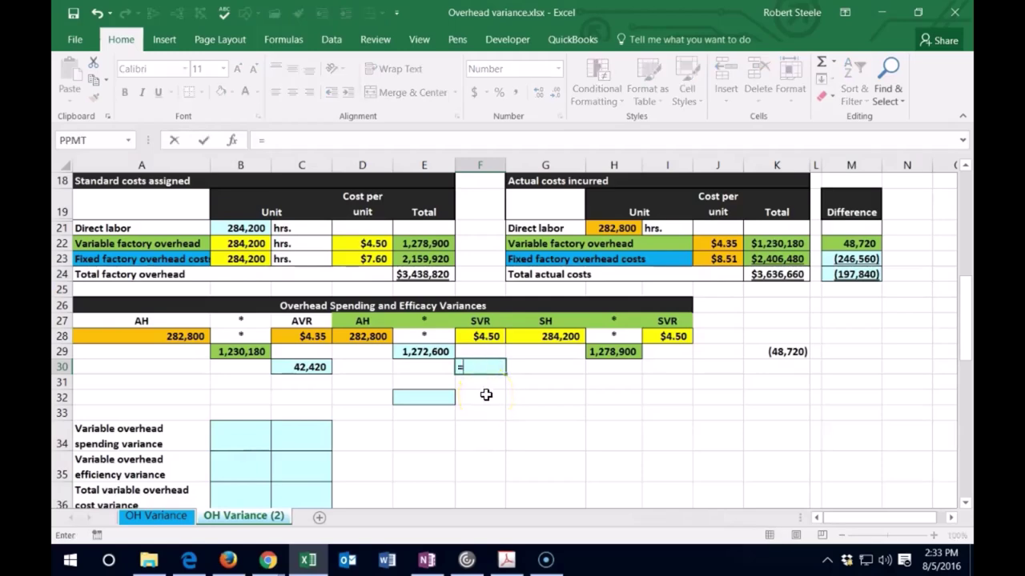
left_click(593, 354)
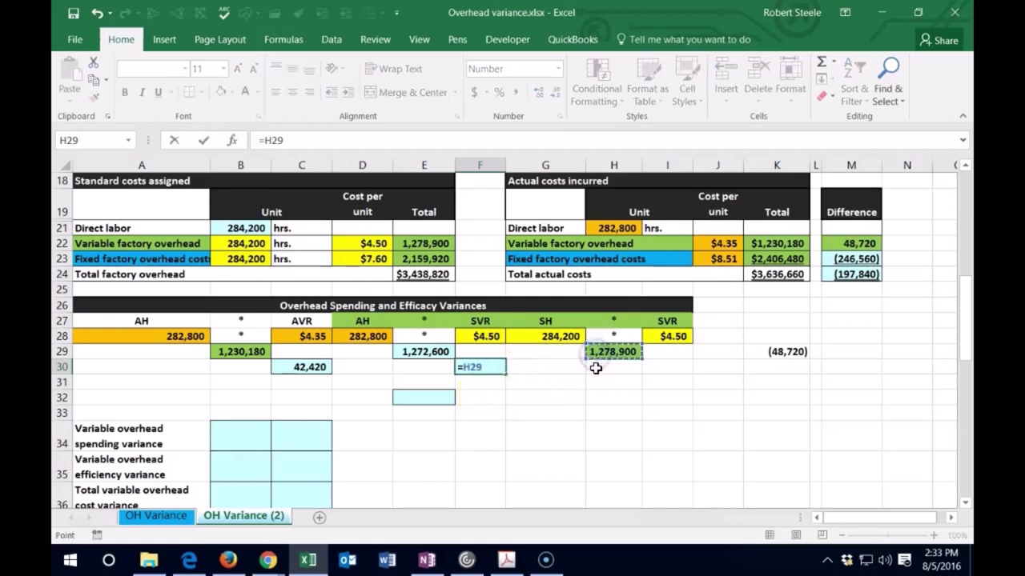
type("-")
left_click(430, 352)
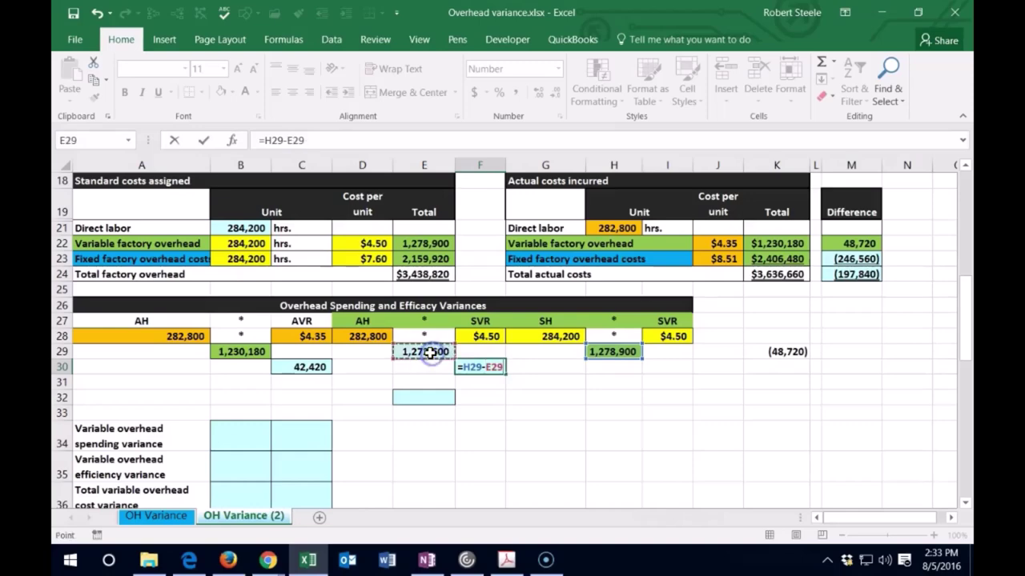
key("Return")
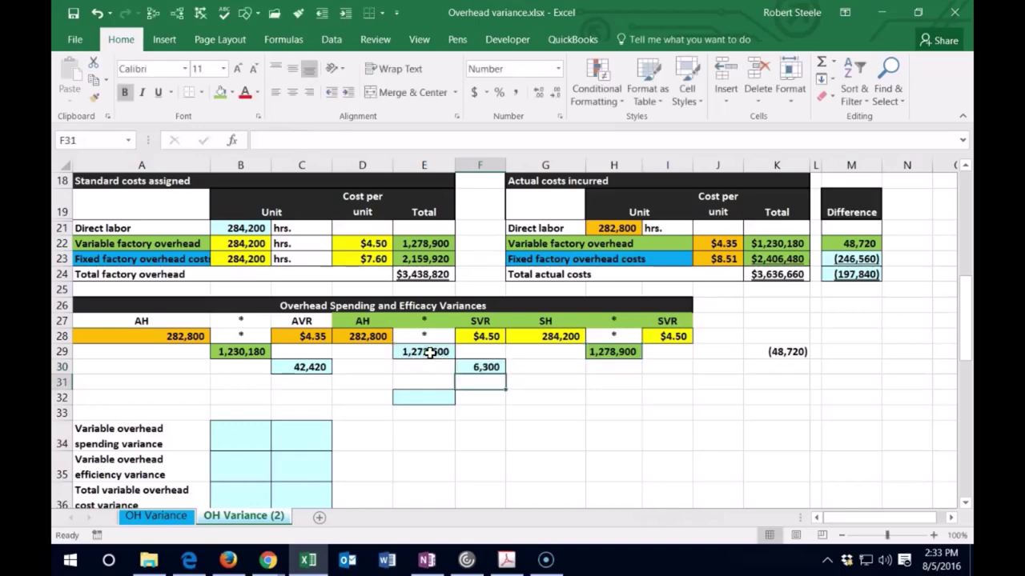
- Add the two variances in E32 with the formula =+C30+F30 and check the sum against the variable overhead difference in M22
left_click(425, 398)
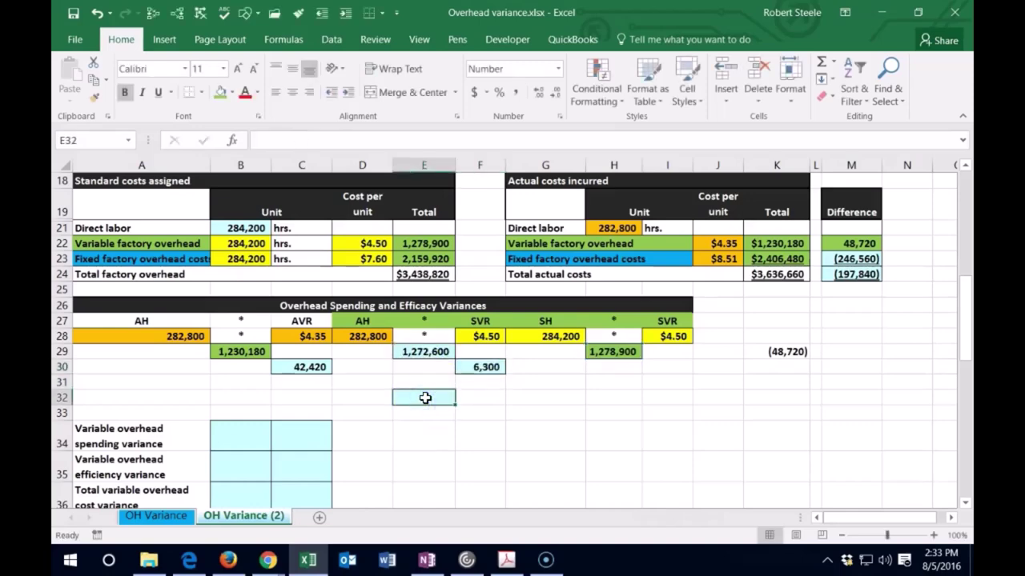
type("+")
left_click(309, 367)
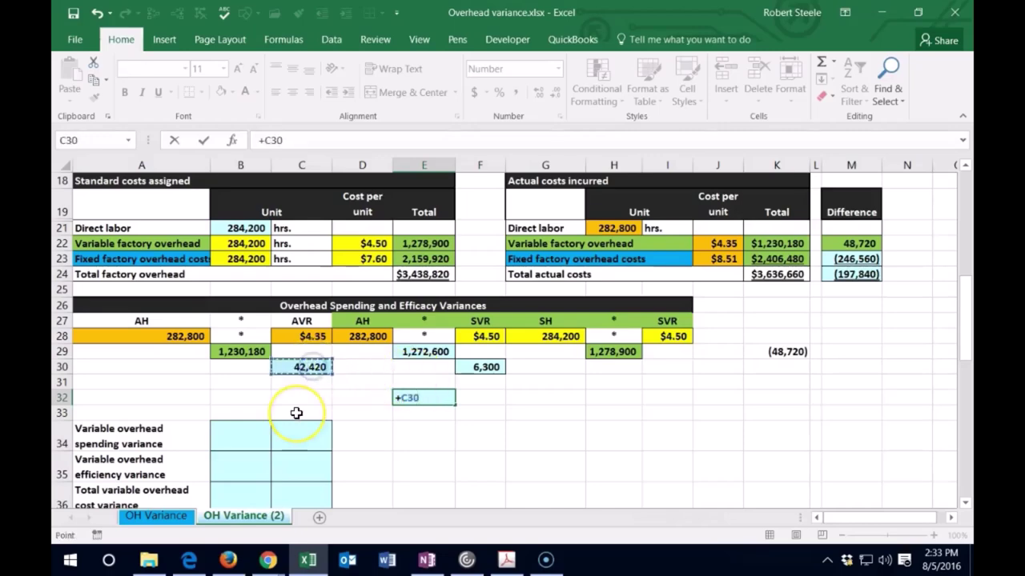
type("+")
left_click(481, 367)
key("Return")
left_click(424, 398)
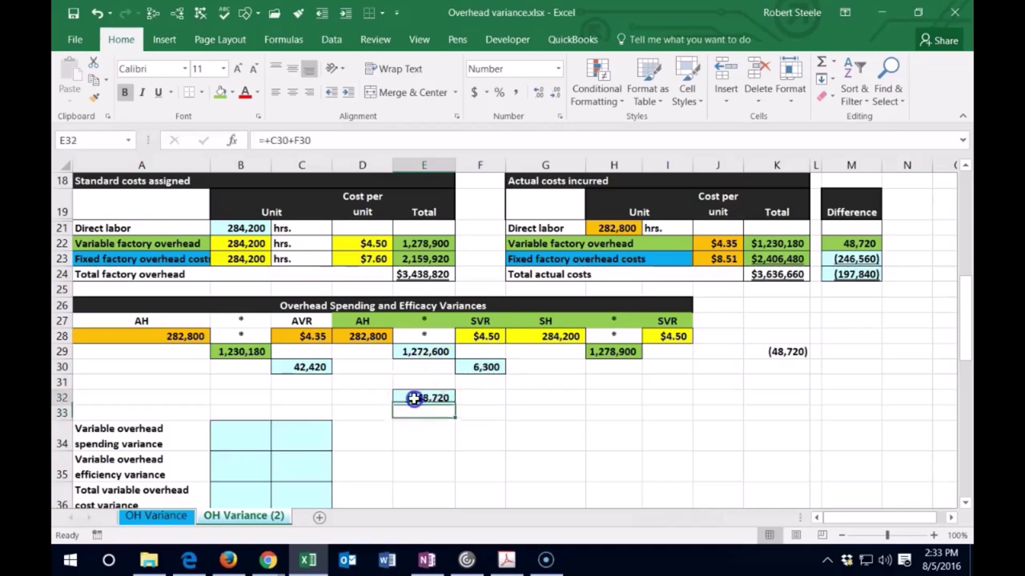
left_click(872, 245)
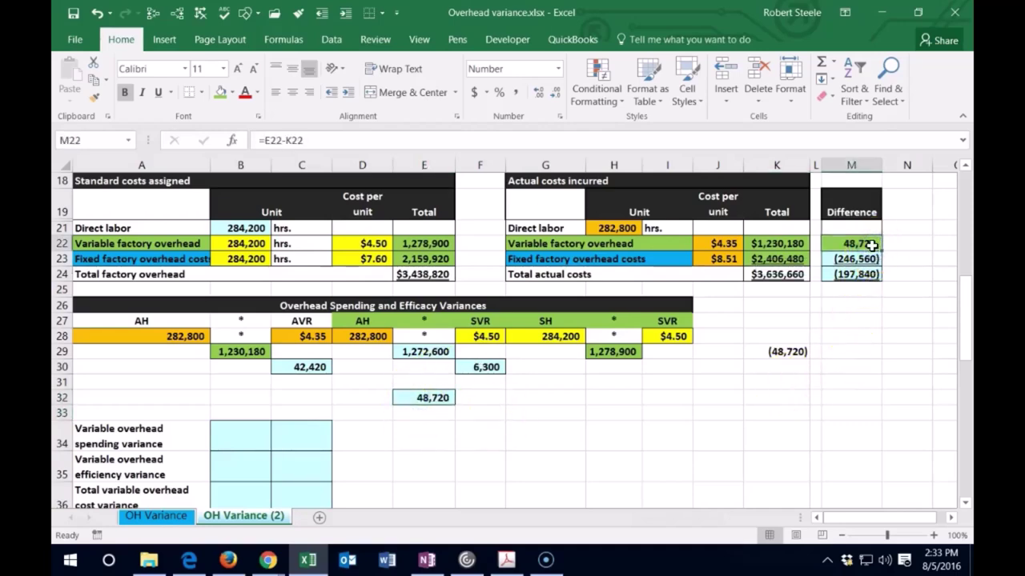
left_click(336, 366)
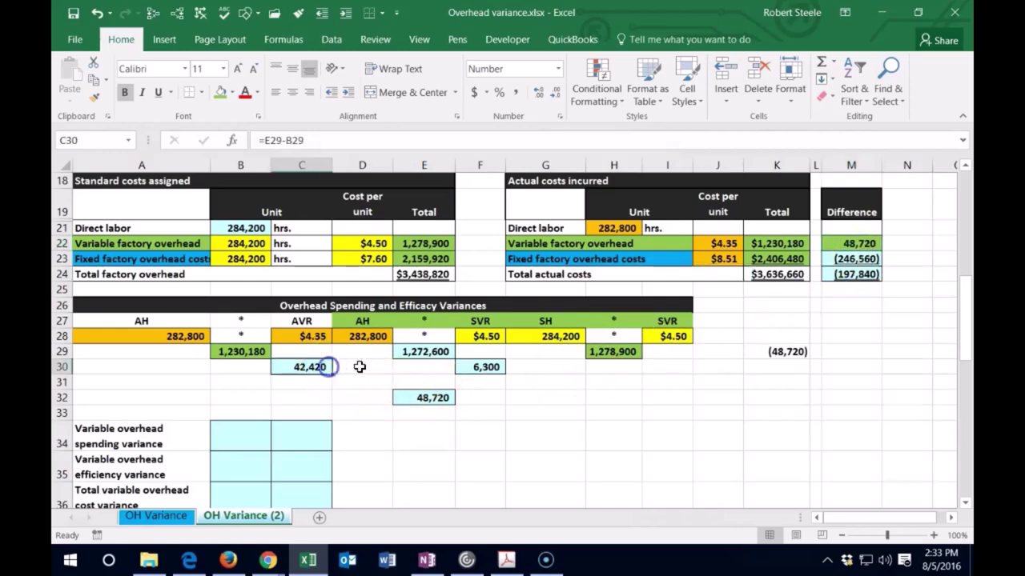
left_click(492, 366)
- Link the variable overhead spending variance in B34 to C30 and mark it F in C34
scroll(521, 426, "down", 1)
left_click(227, 393)
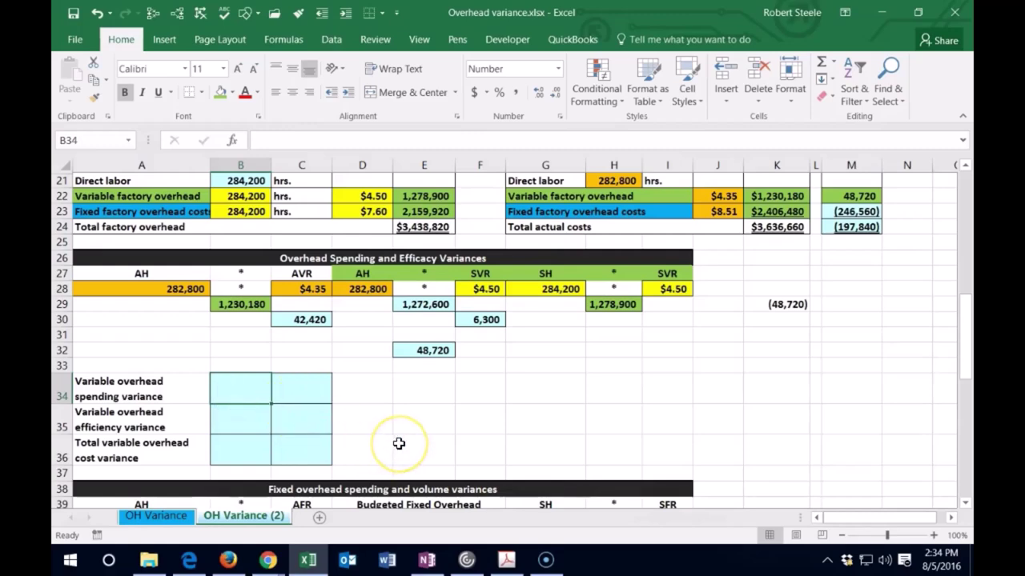
type("=")
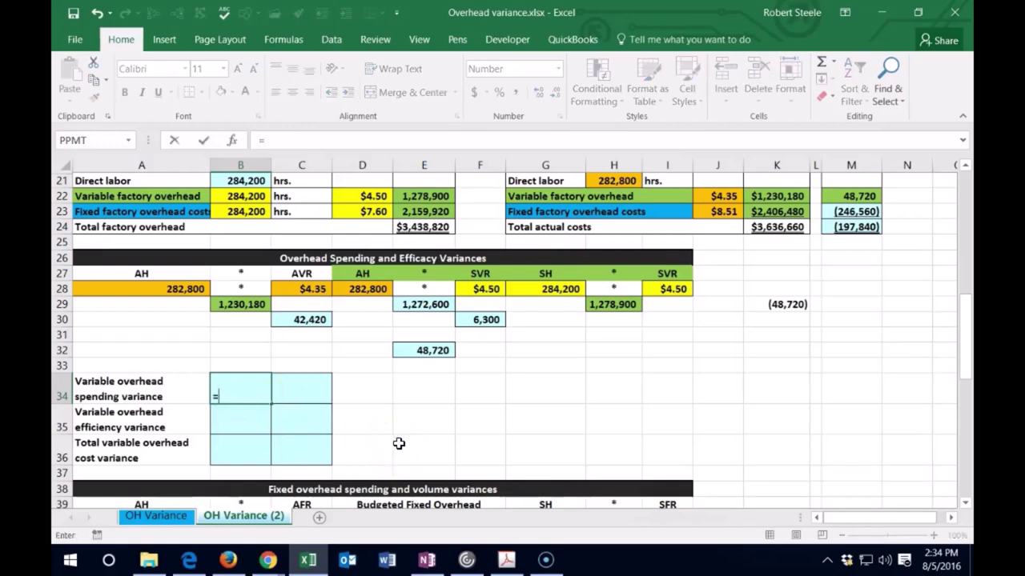
left_click(314, 320)
key("Tab")
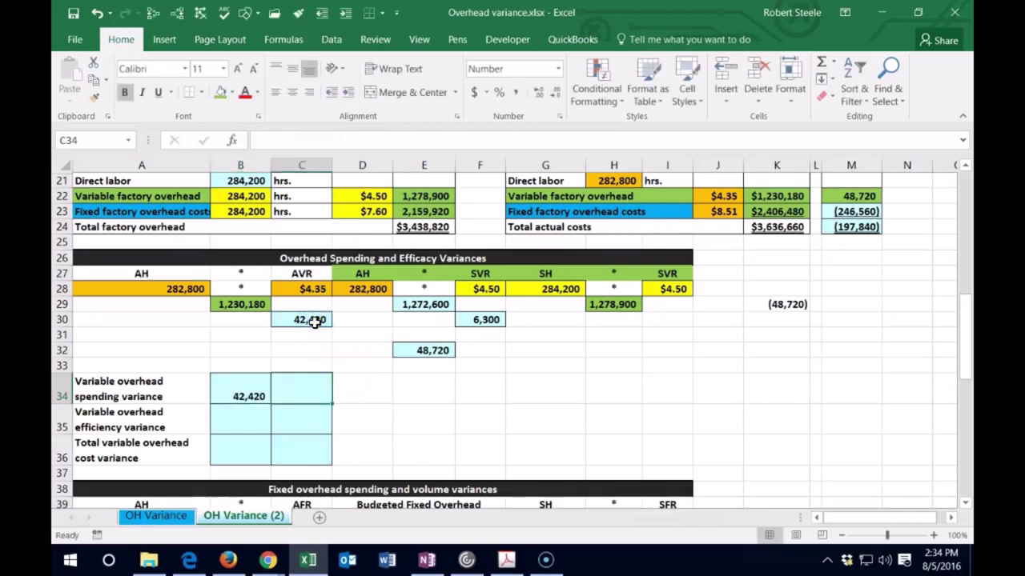
type("f")
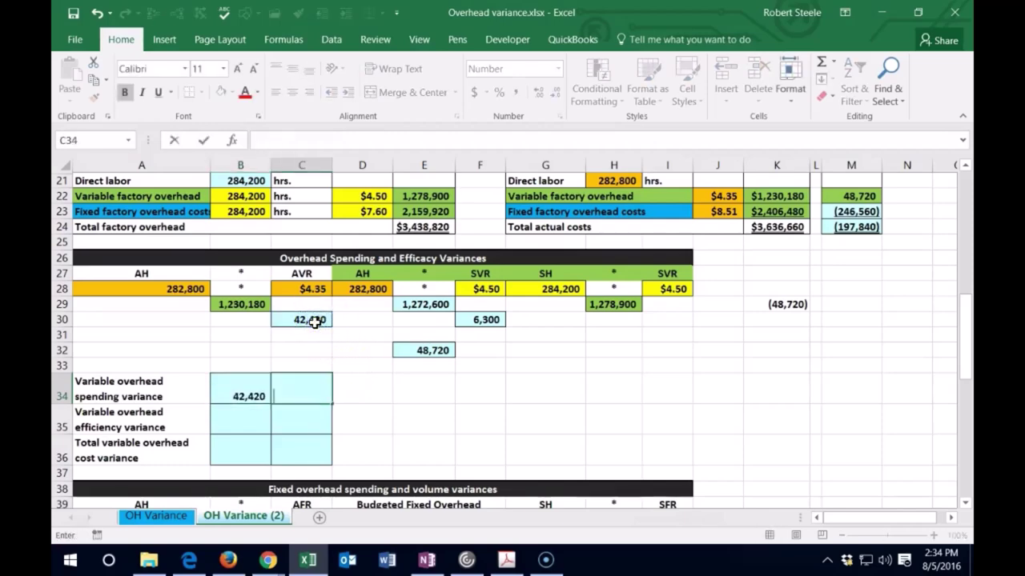
key("Return")
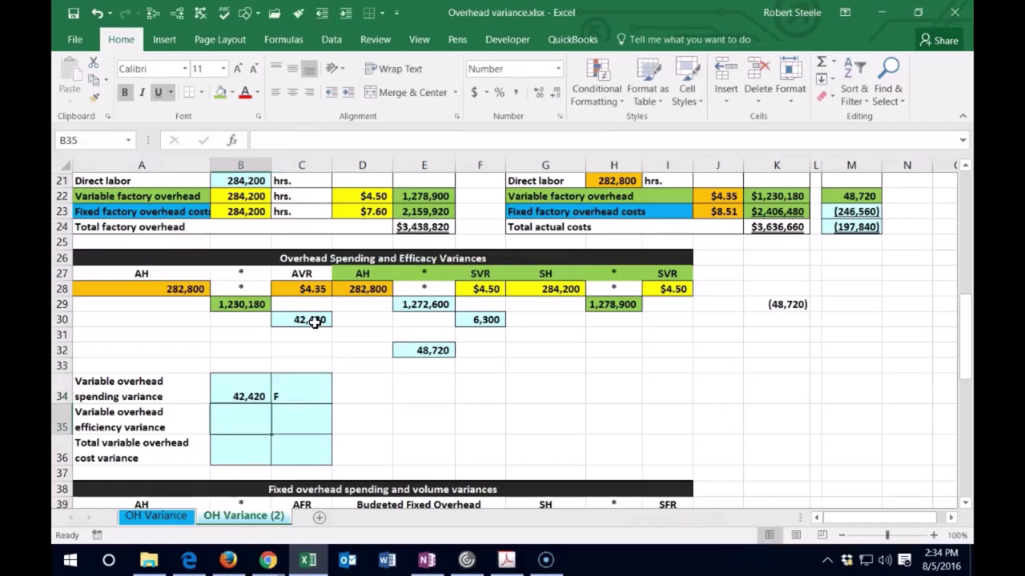
- Link the variable overhead efficiency variance in B35 to F30
type("=")
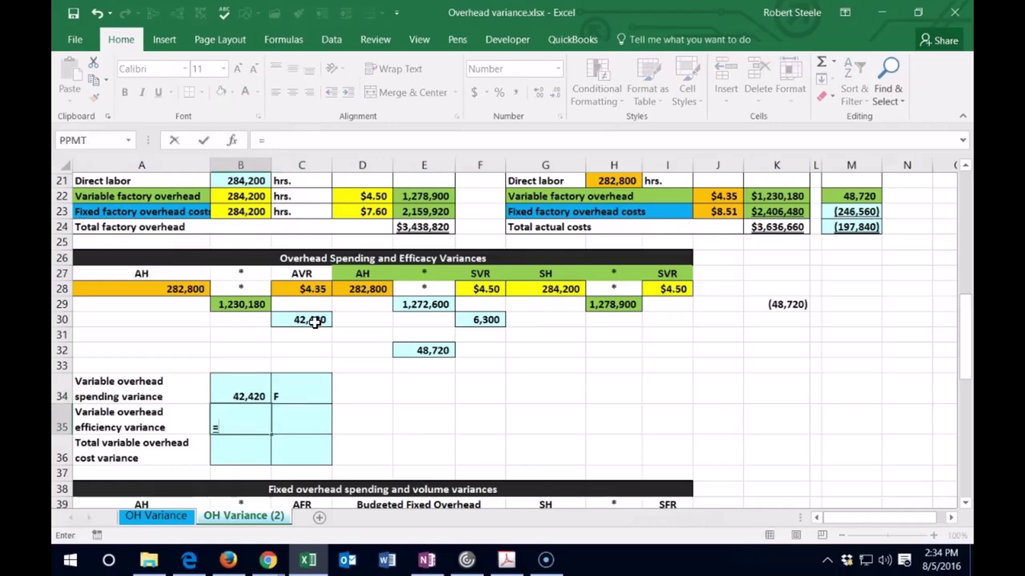
left_click(483, 321)
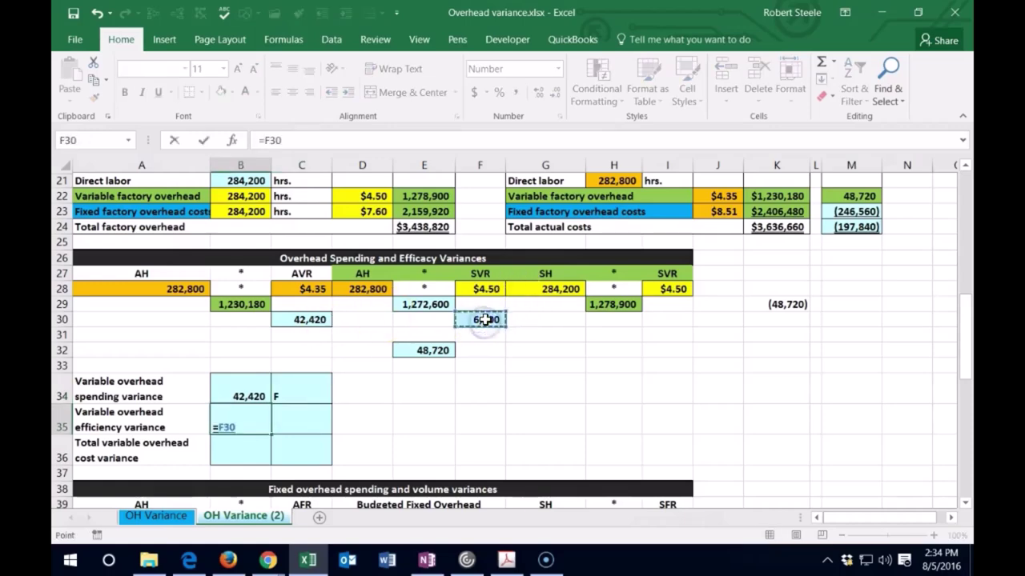
key("Tab")
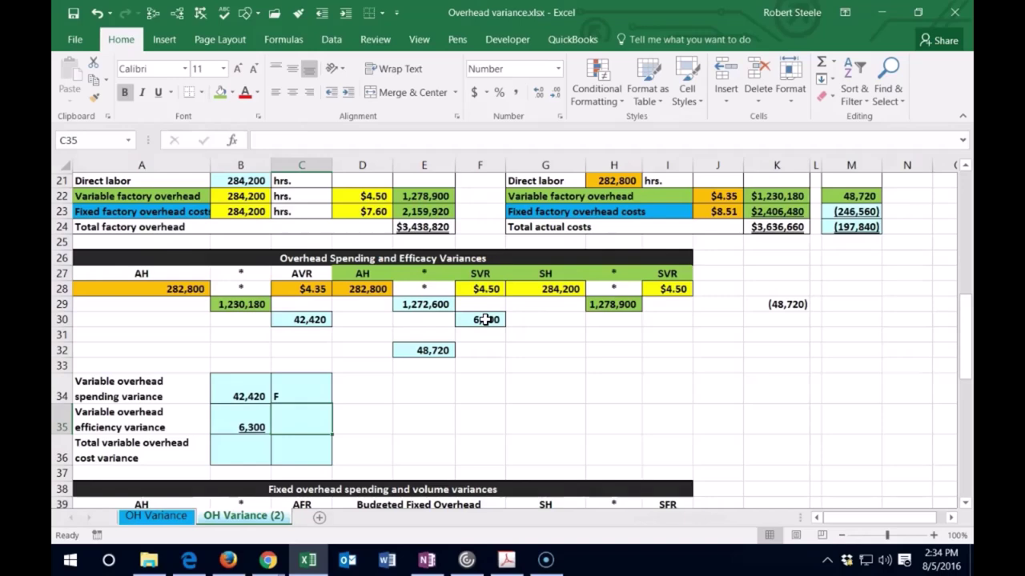
- Mark the variable overhead efficiency variance F in C35 and total the two variances in B36 with a SUM of B34:B35
type("F")
key("Return")
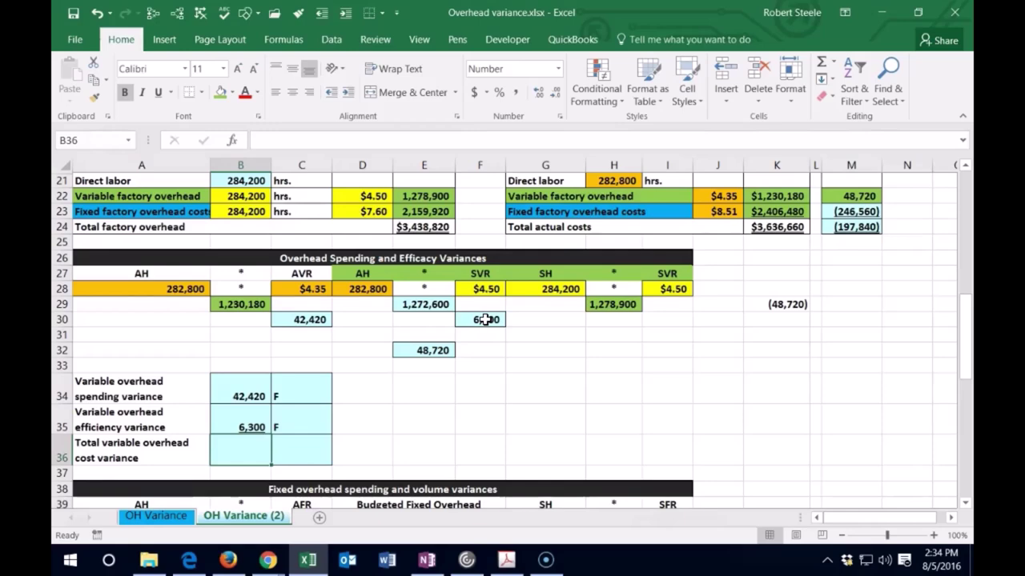
type("=sum(")
key("Up")
key("shift+Up")
key("Return")
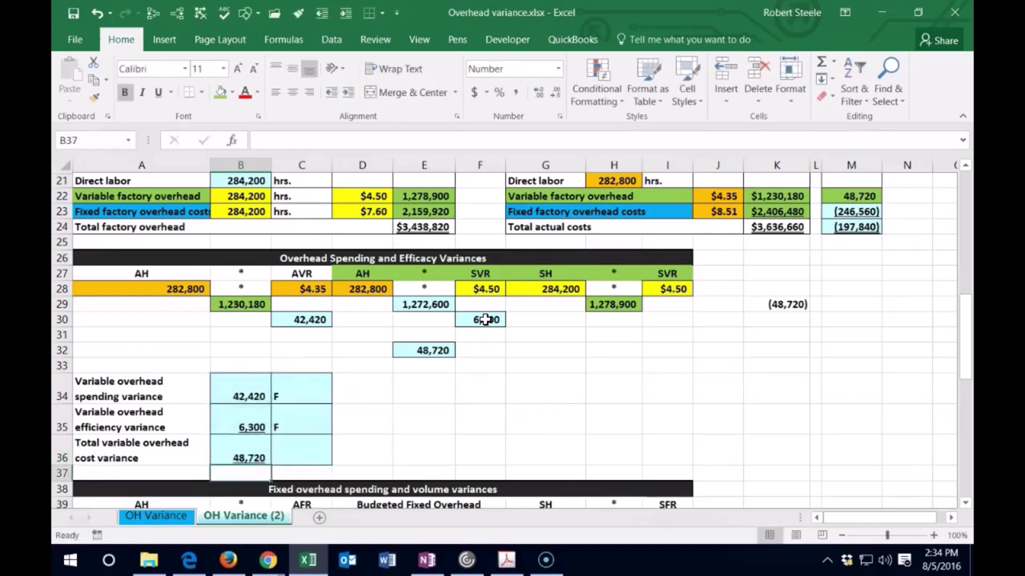
- Mark the total variable overhead cost variance F in C36 and check it against the variable overhead difference in M22
left_click(295, 444)
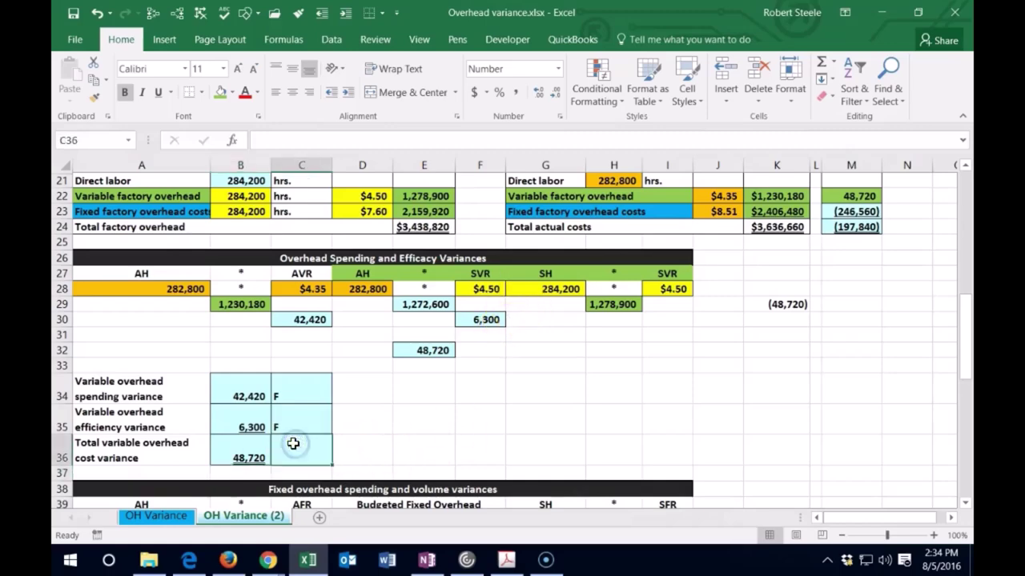
type("F")
key("Return")
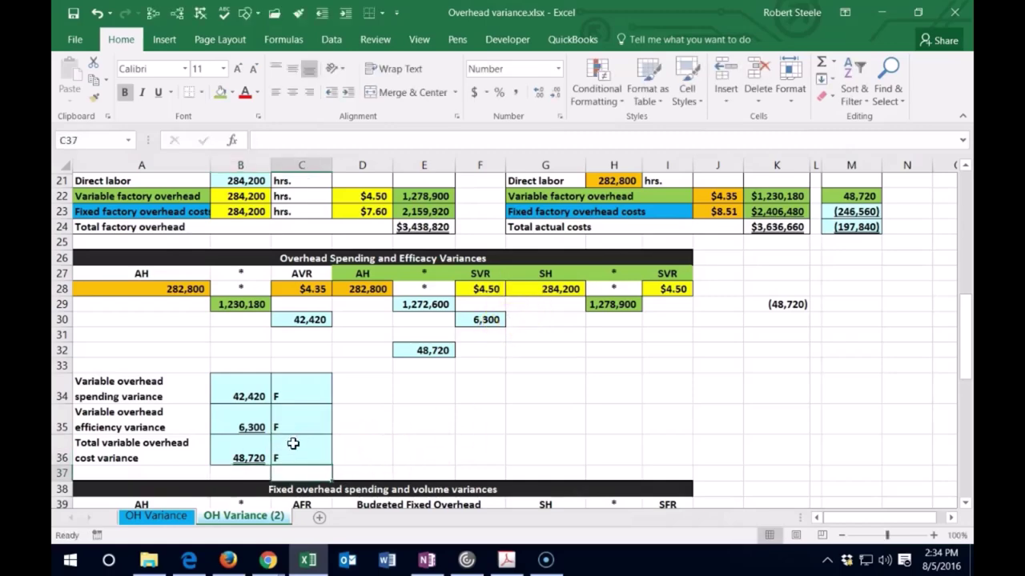
left_click(868, 195)
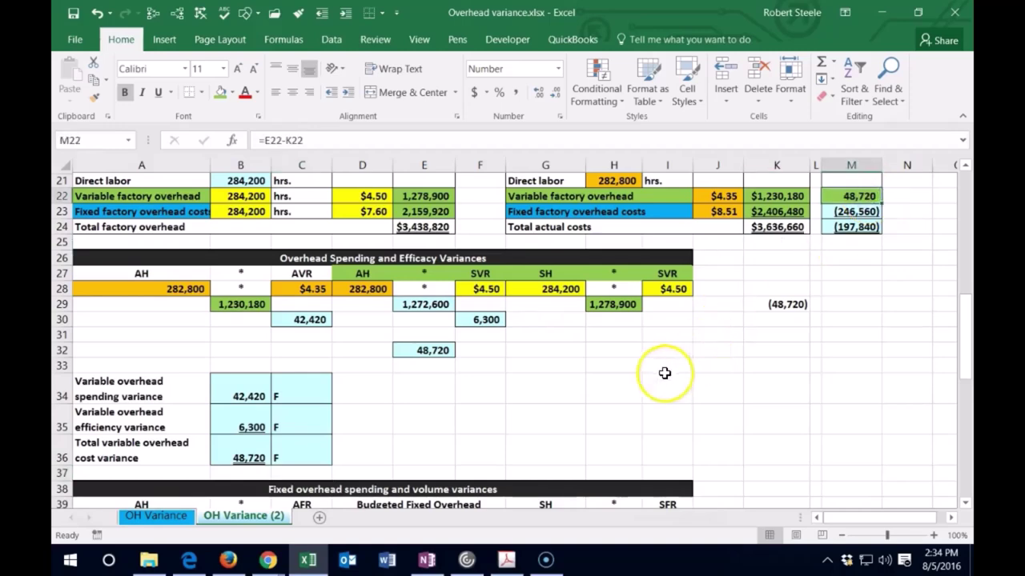
- Hide rows 26 to 37 so the fixed overhead section sits directly below the cost tables
scroll(524, 387, "down", 2)
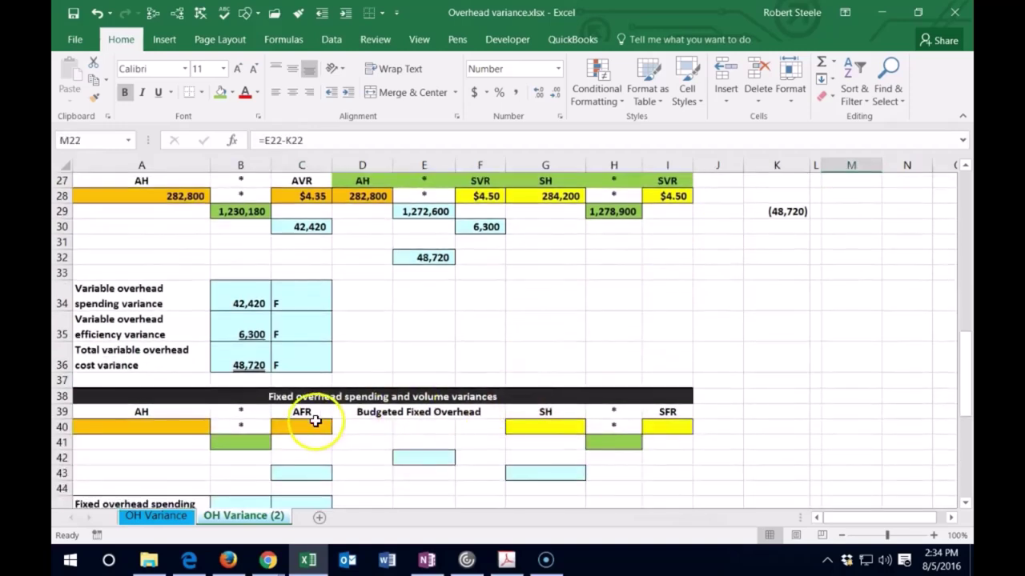
scroll(319, 419, "up", 2)
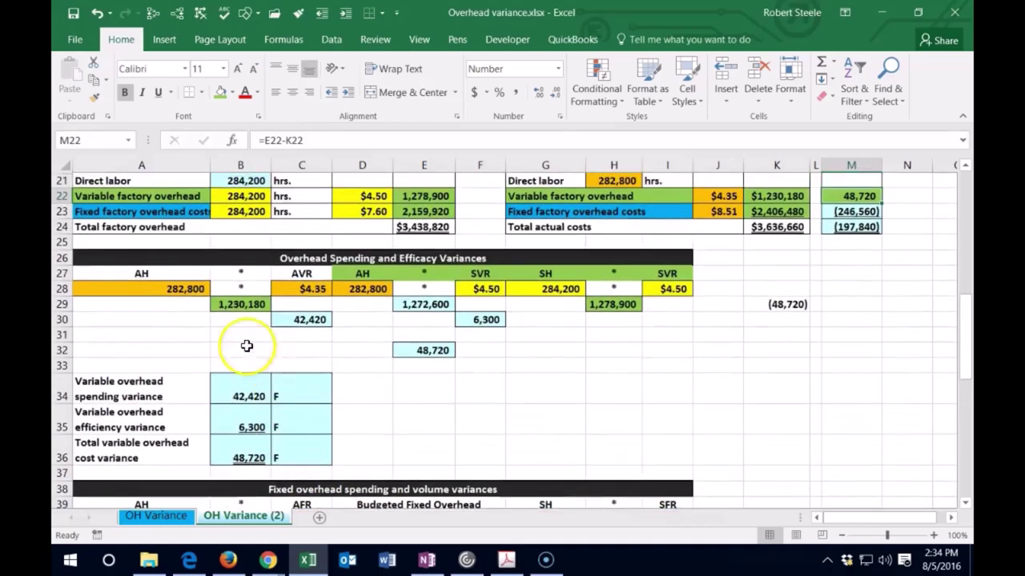
left_click_drag(66, 256, 63, 457)
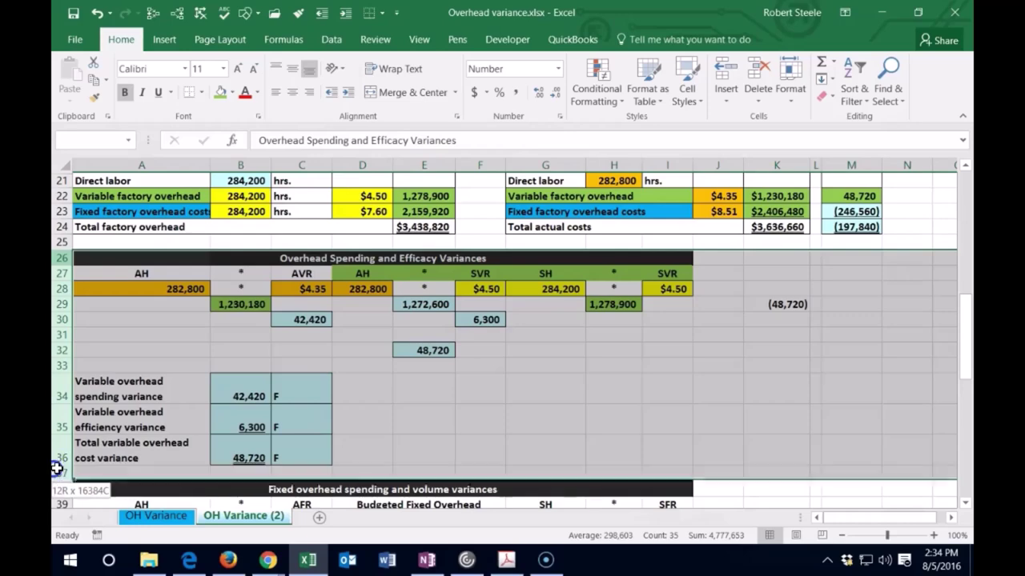
right_click(313, 384)
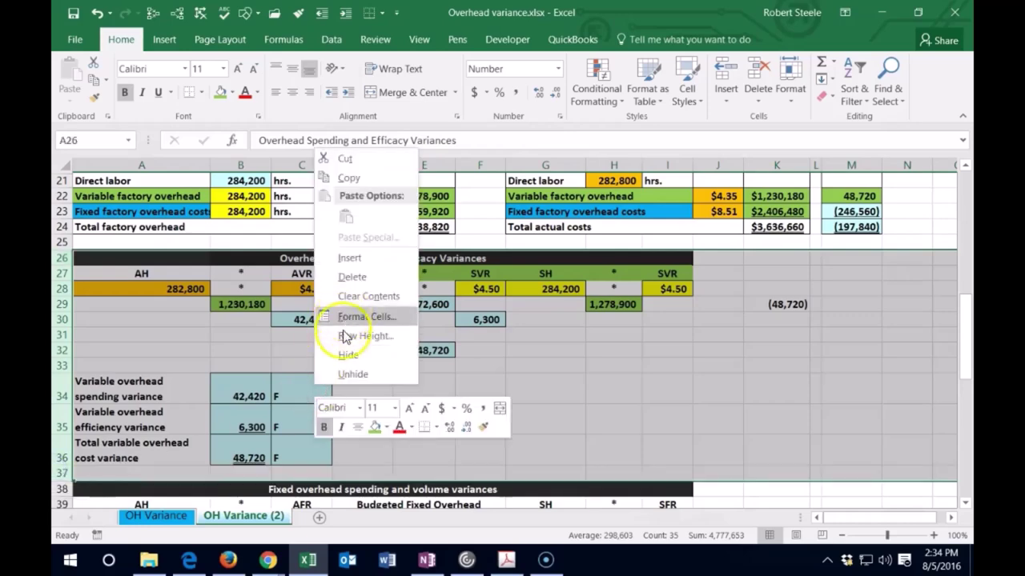
left_click(349, 355)
left_click(448, 386)
scroll(448, 386, "up", 1)
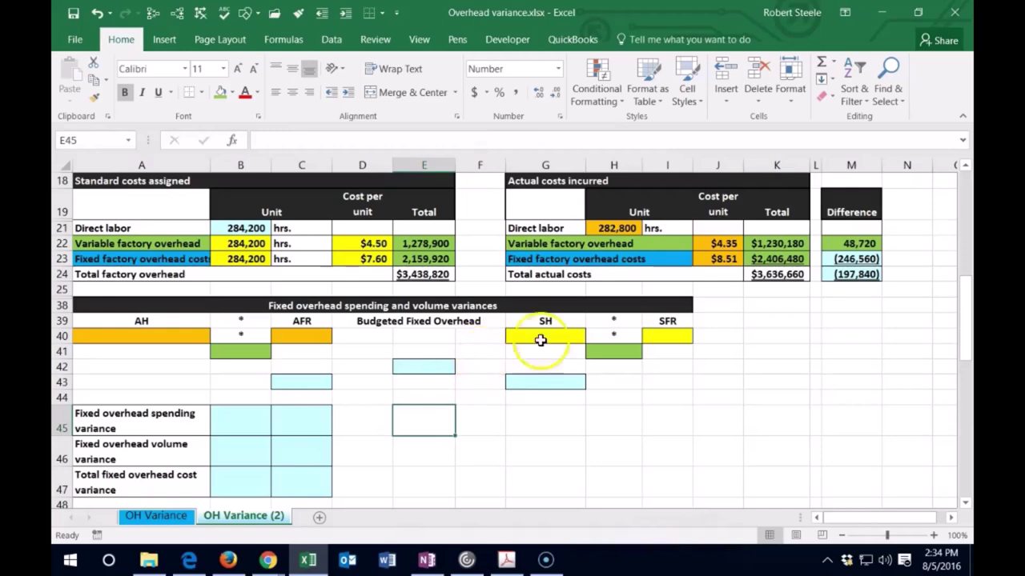
- Examine the fixed overhead difference in M23 together with the actual total in K23 and the standard total in E23
left_click(834, 259)
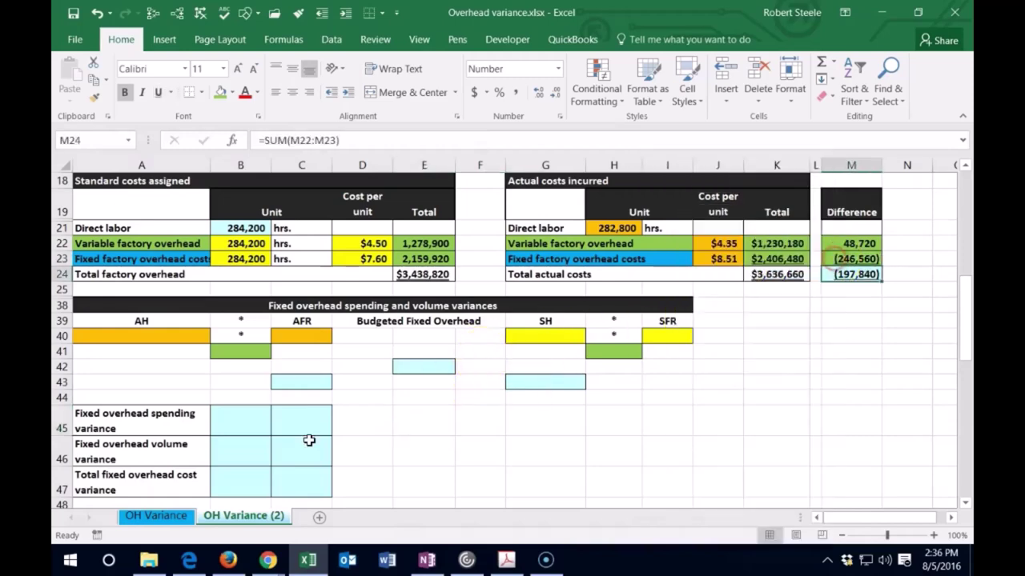
left_click(843, 259)
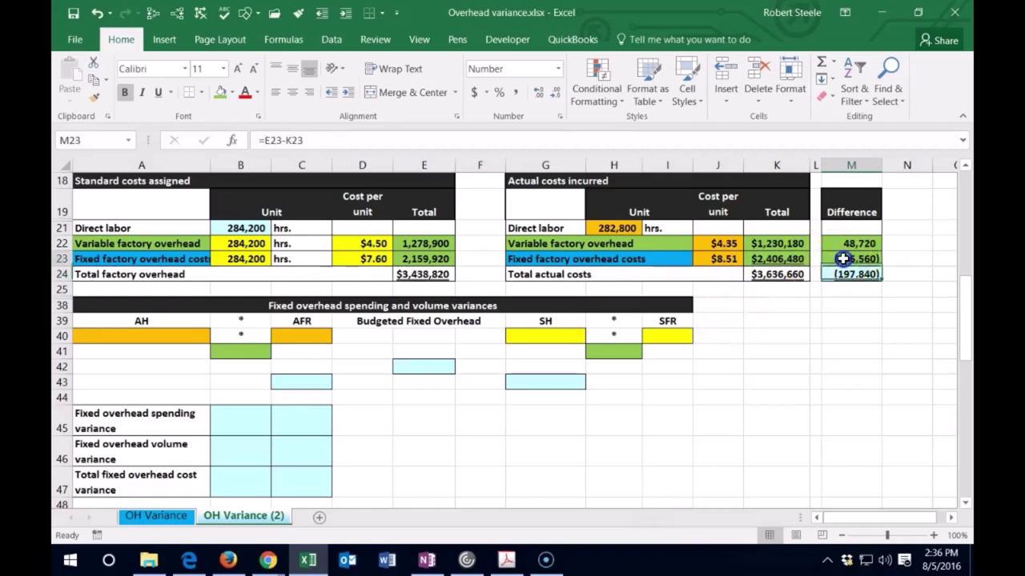
left_click(776, 259)
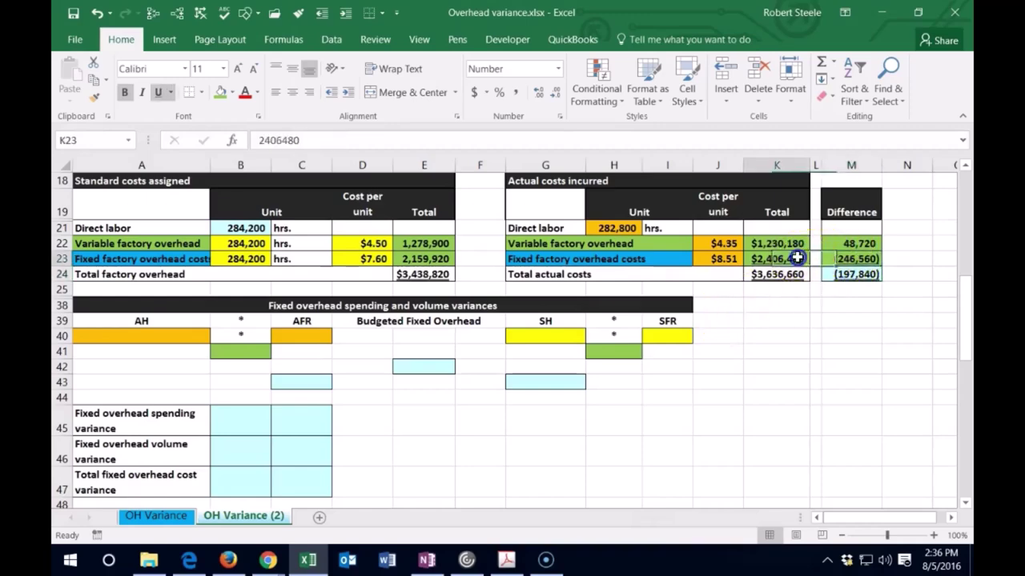
left_click(450, 256)
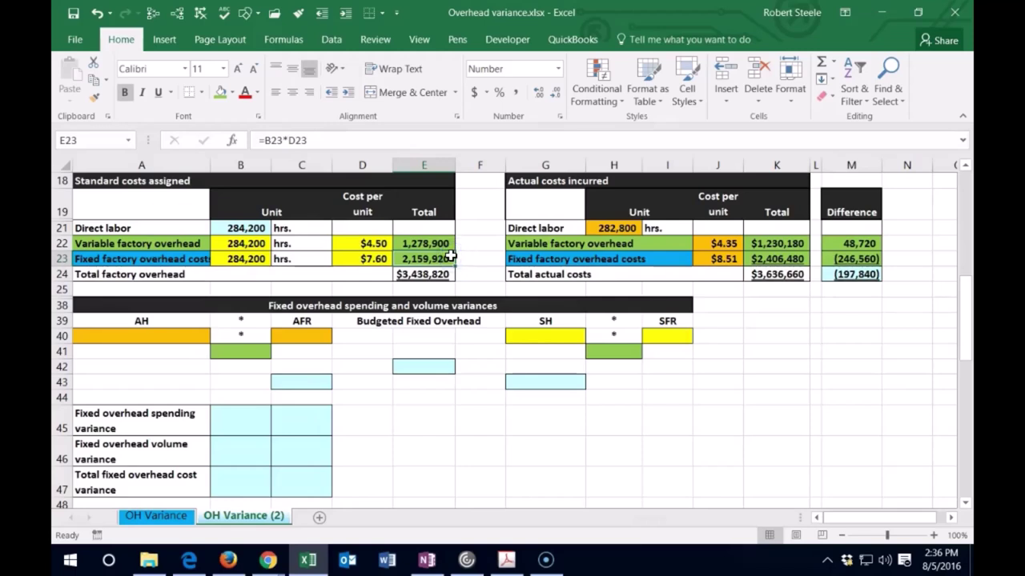
left_click(773, 258)
- Link the fixed overhead actual hours in A40 to H21 and the actual fixed rate in C40 to J23
left_click(196, 336)
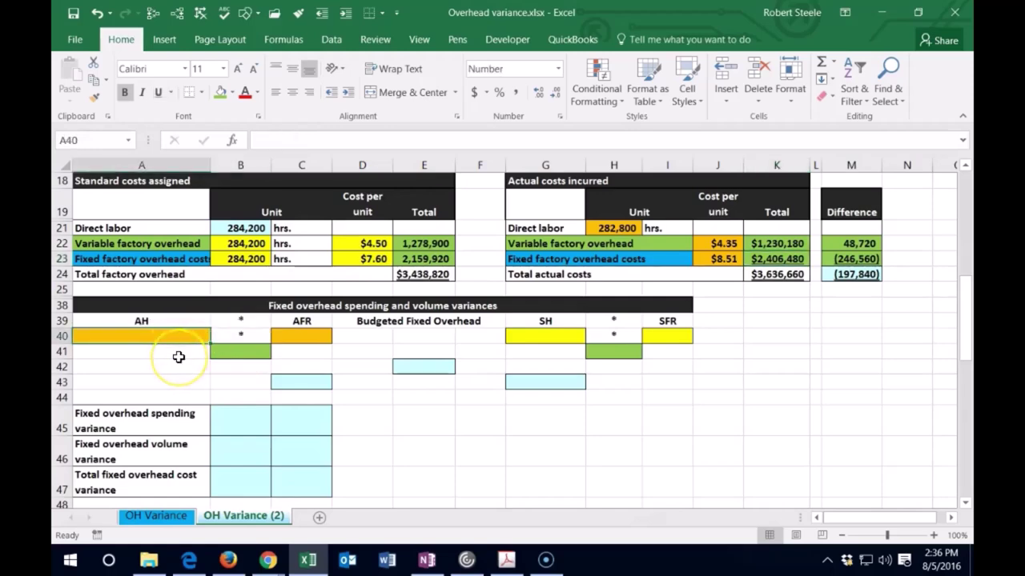
type("=")
left_click(600, 228)
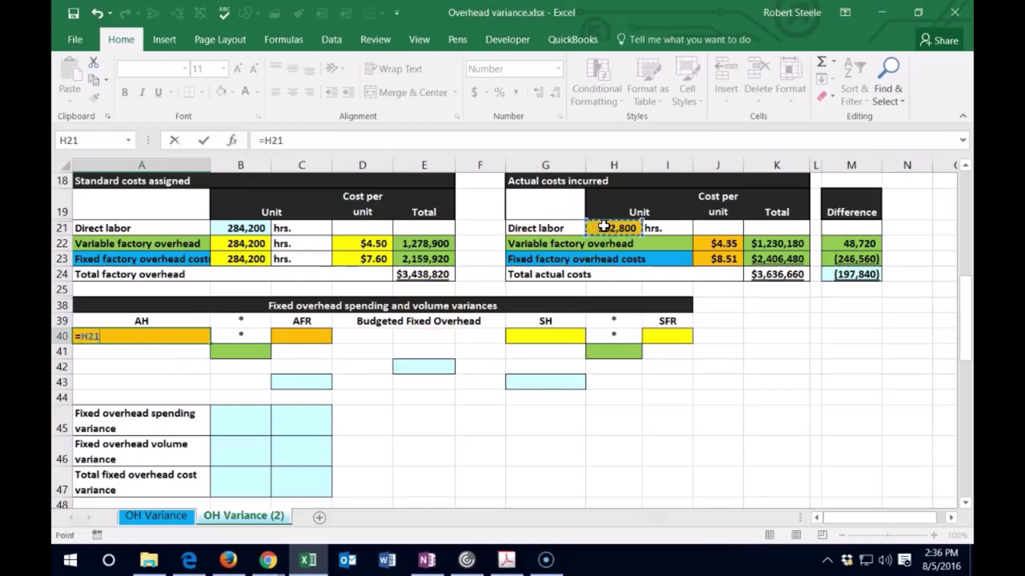
key("Tab")
key("Tab")
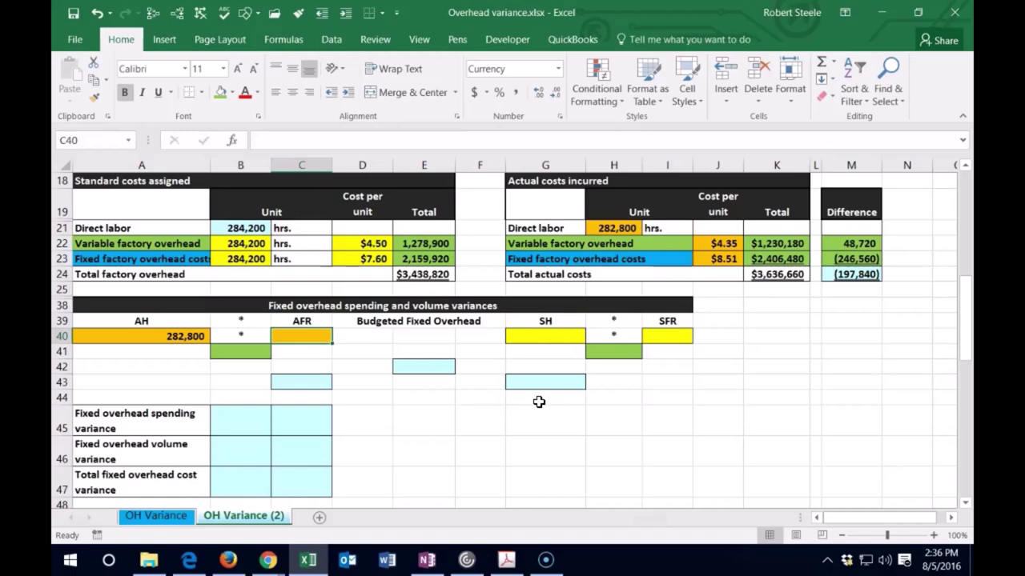
type("=")
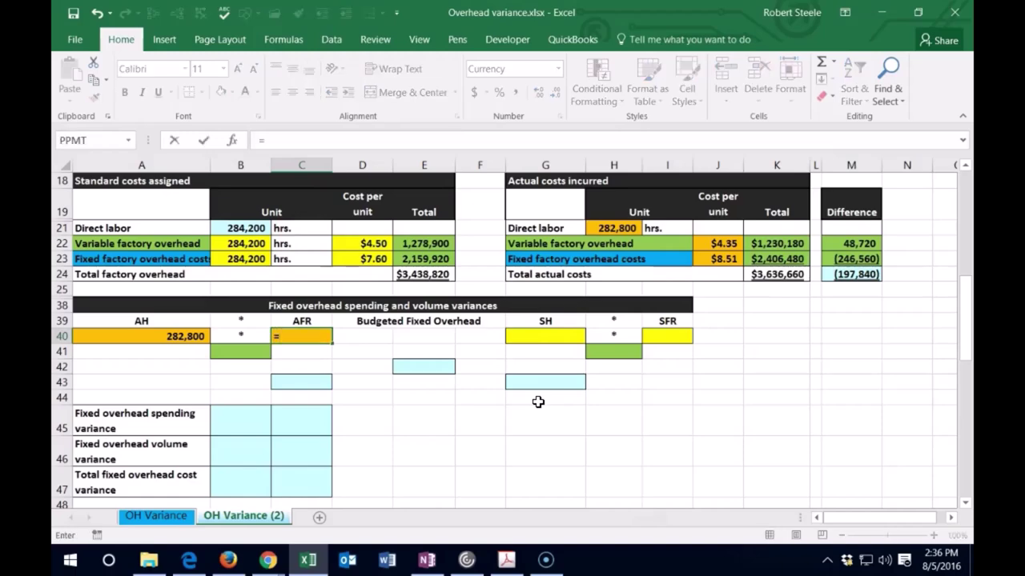
left_click(719, 258)
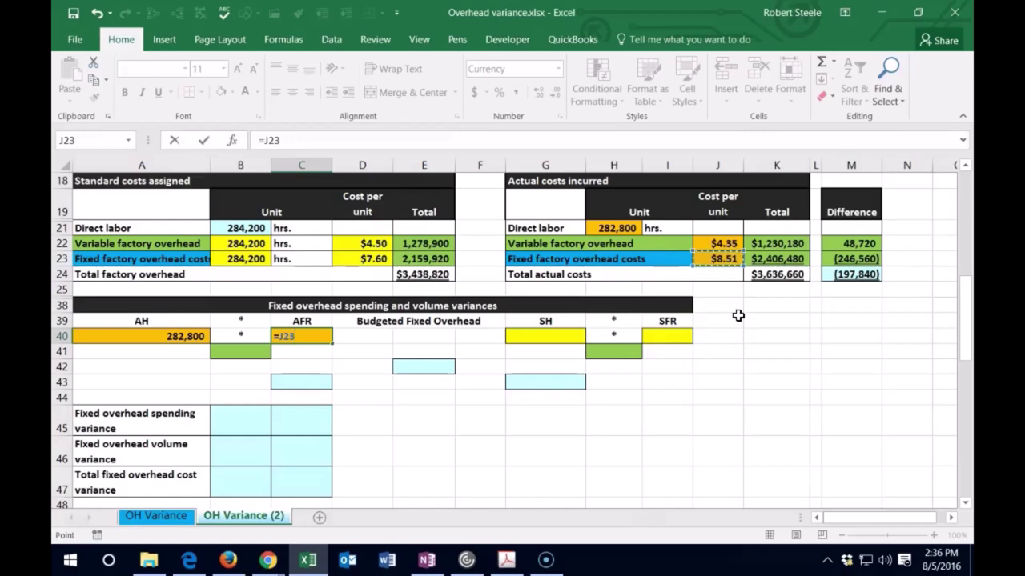
key("Return")
- Calculate the actual fixed overhead in B41 as A40*C40 and compare it with the actual cost in K23
type("0")
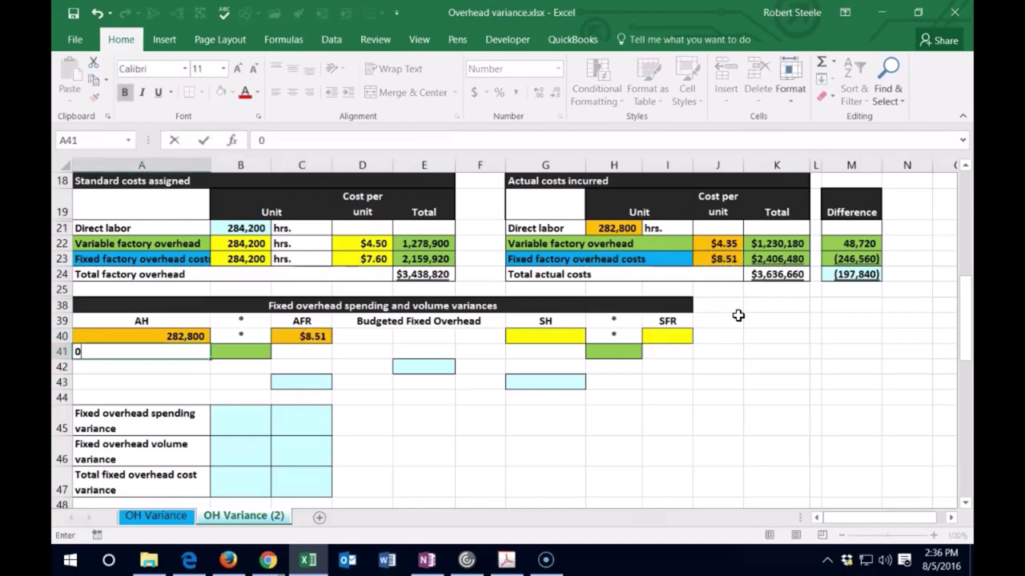
key("Right")
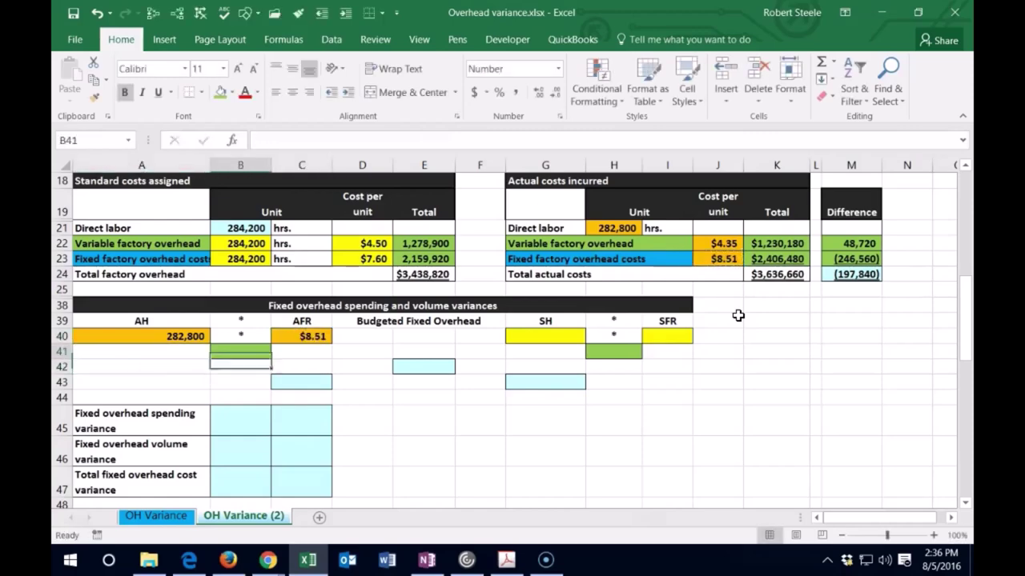
type("=")
left_click(184, 335)
type("*")
left_click(315, 336)
key("Return")
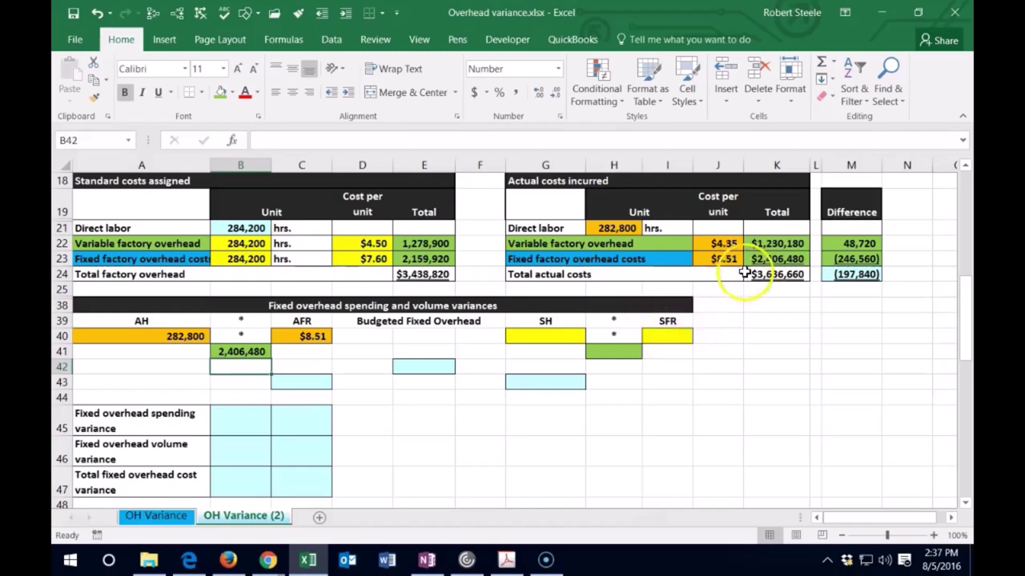
left_click(766, 258)
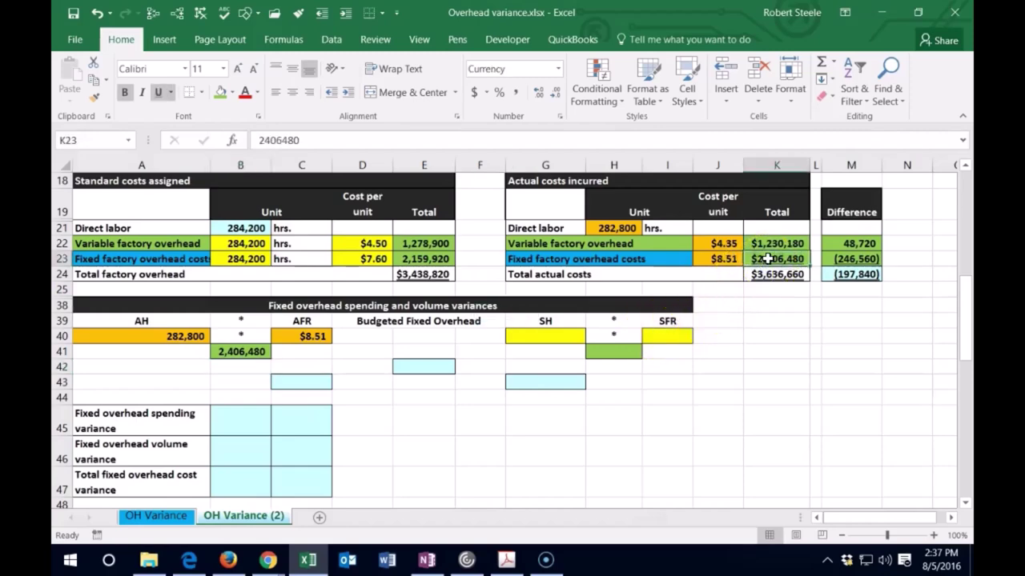
- Link the standard hours in G40 to B21 and the standard fixed rate in I40 to D23
left_click(553, 336)
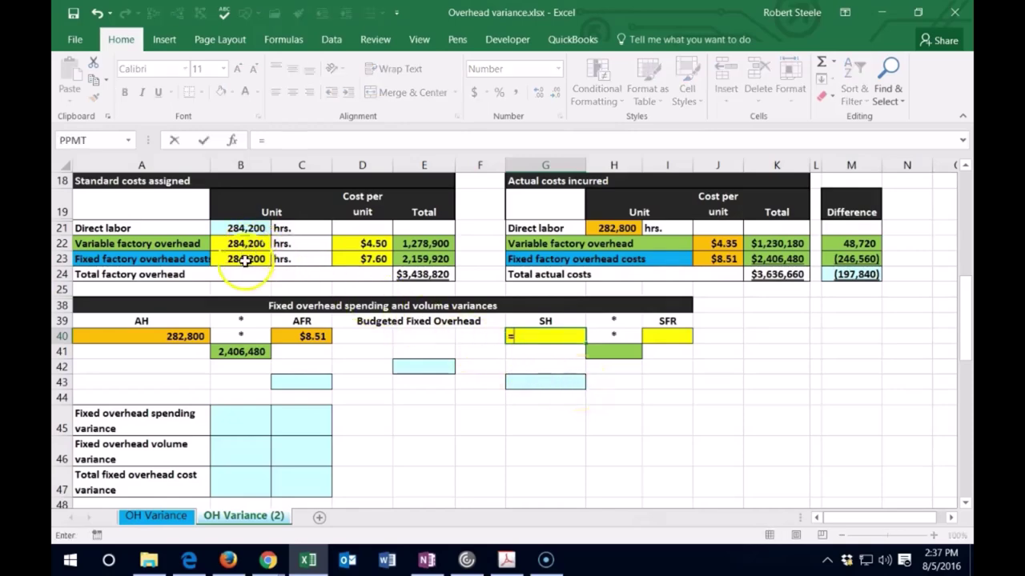
left_click(251, 228)
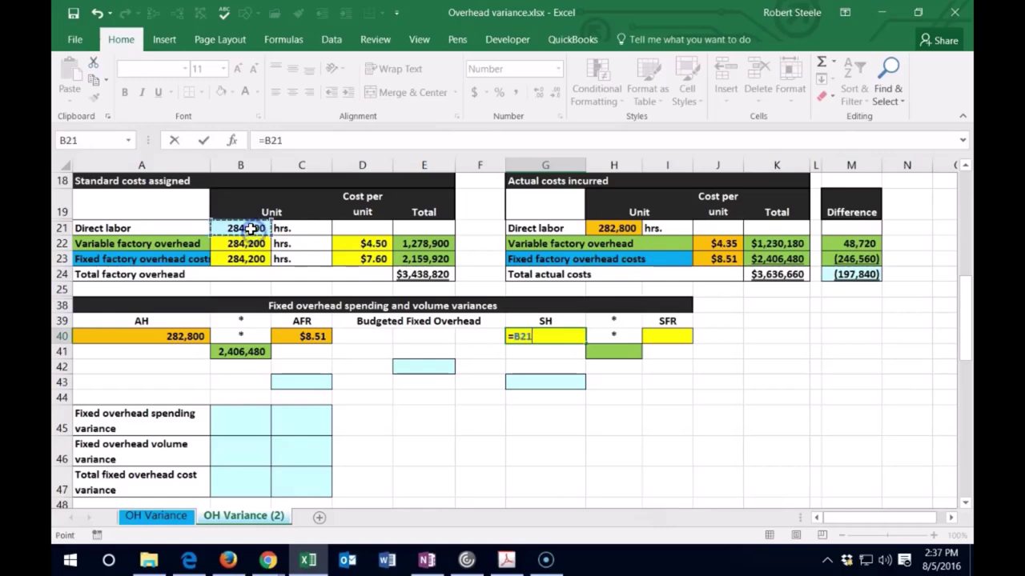
key("Return")
key("Right")
key("Right")
key("Up")
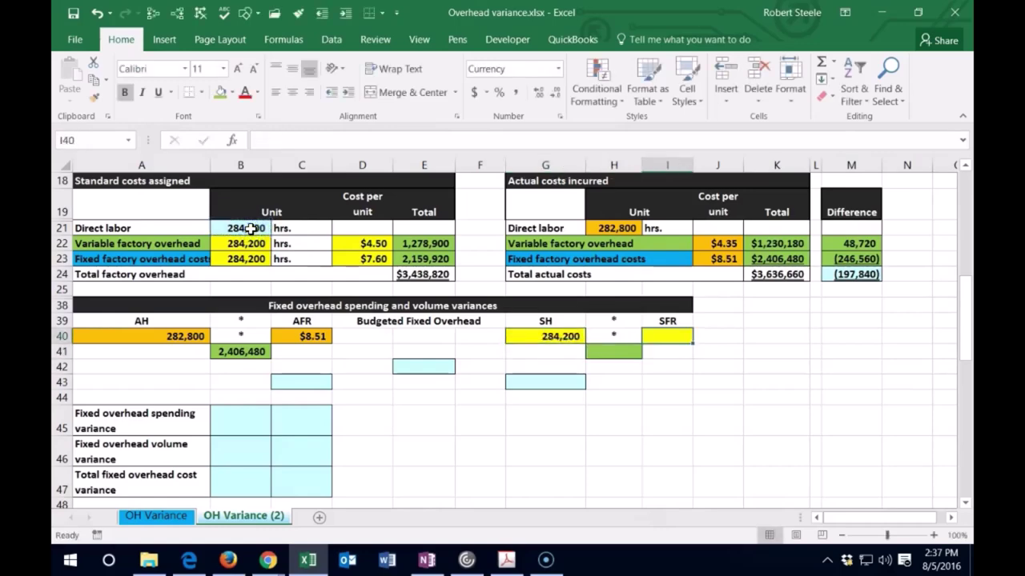
type("=")
left_click(354, 260)
key("Return")
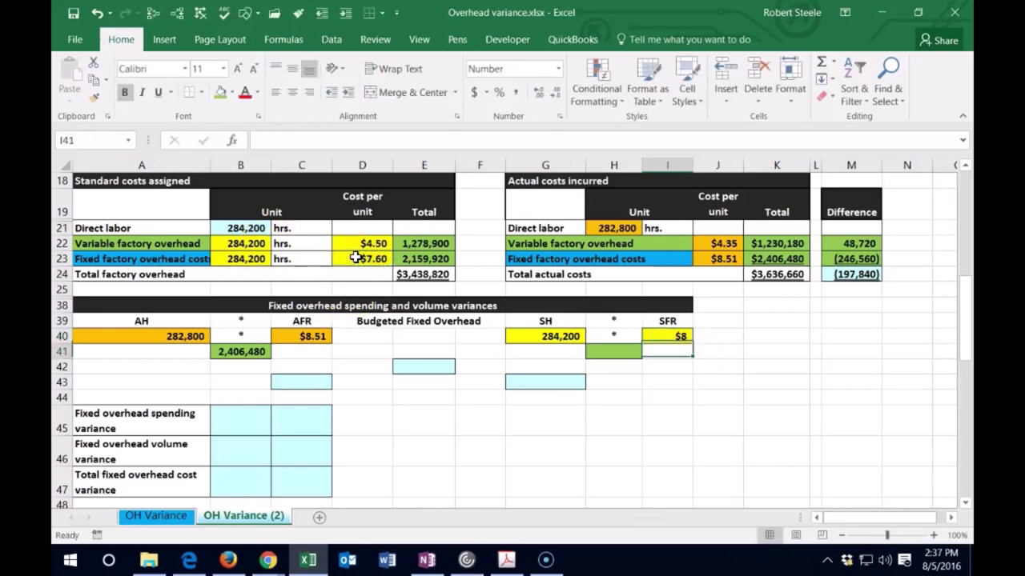
- Calculate the standard fixed overhead in H41 with the formula =G40*I40
key("Left")
type("=")
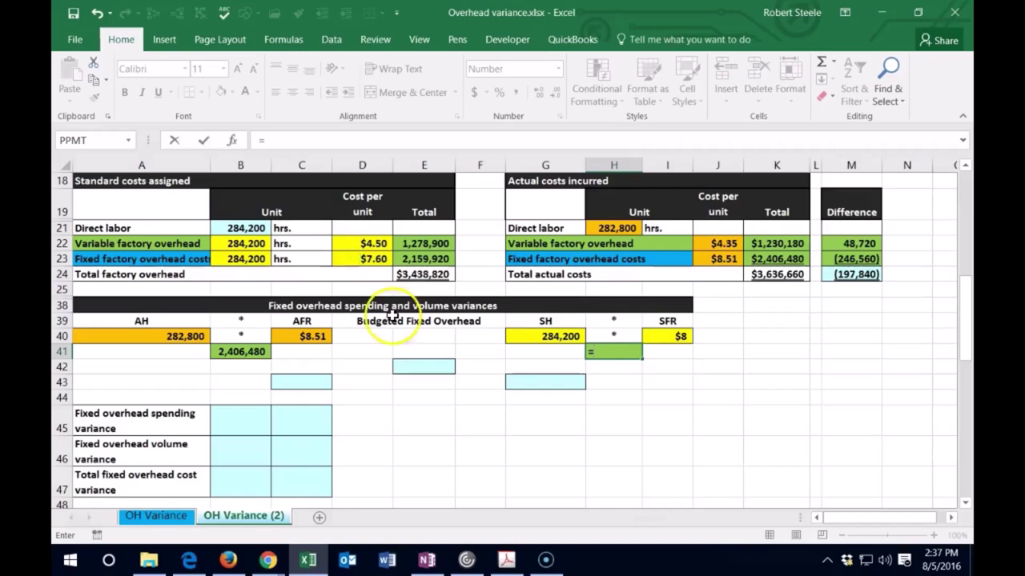
left_click(523, 338)
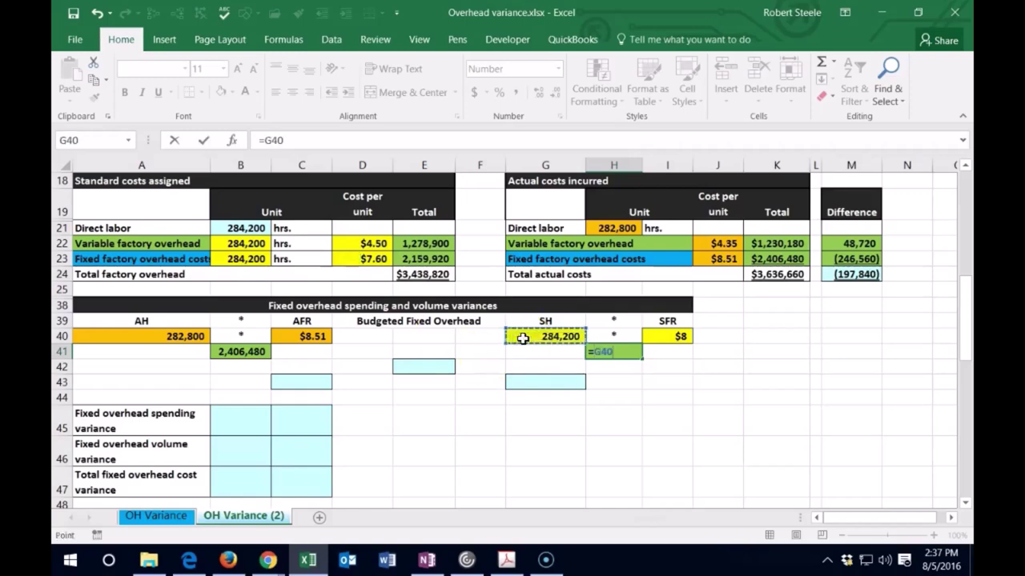
type("*")
left_click(667, 336)
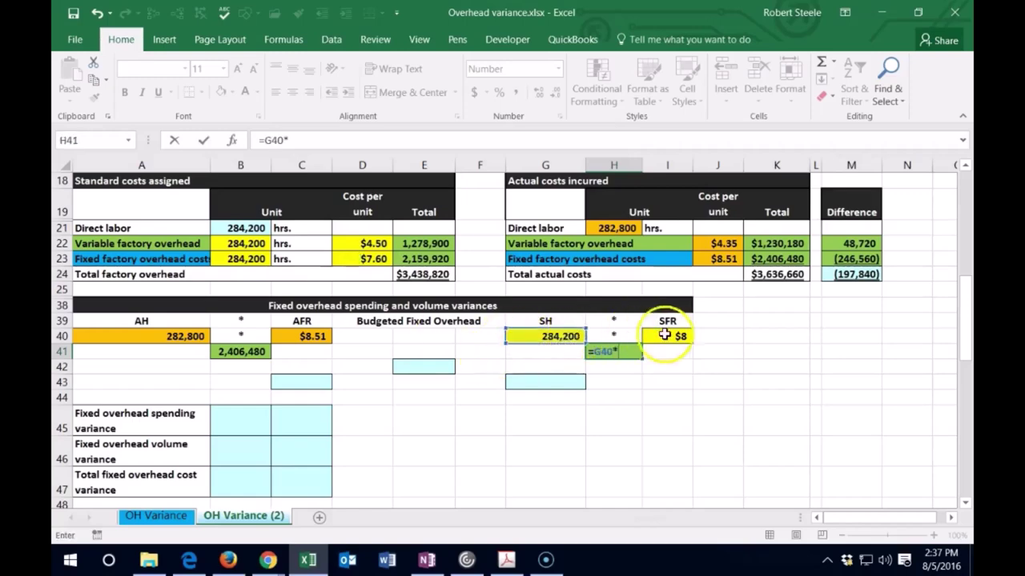
key("Return")
- Show the standard fixed rate in I40 with two decimal places
left_click(668, 335)
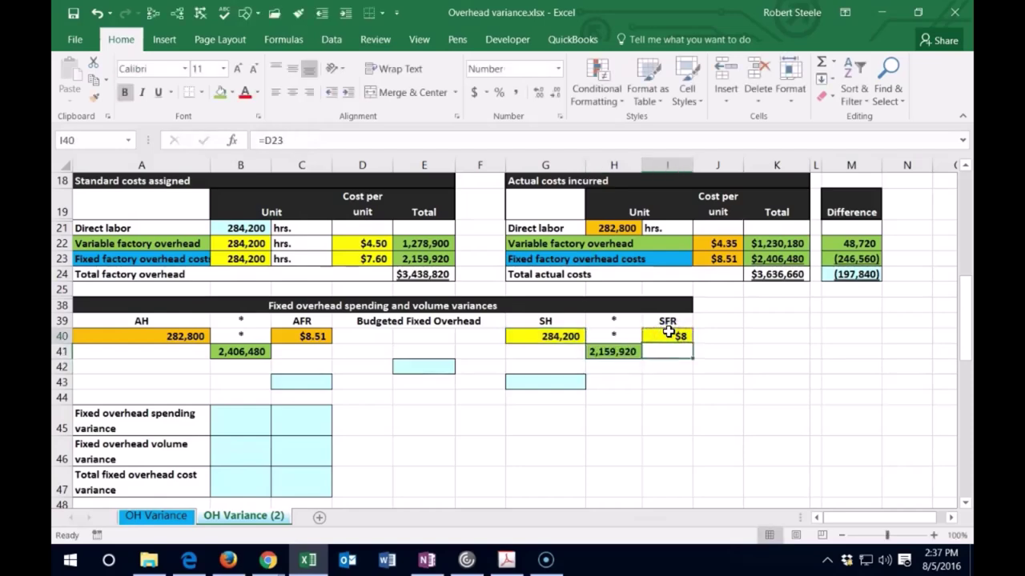
left_click(538, 94)
left_click(537, 94)
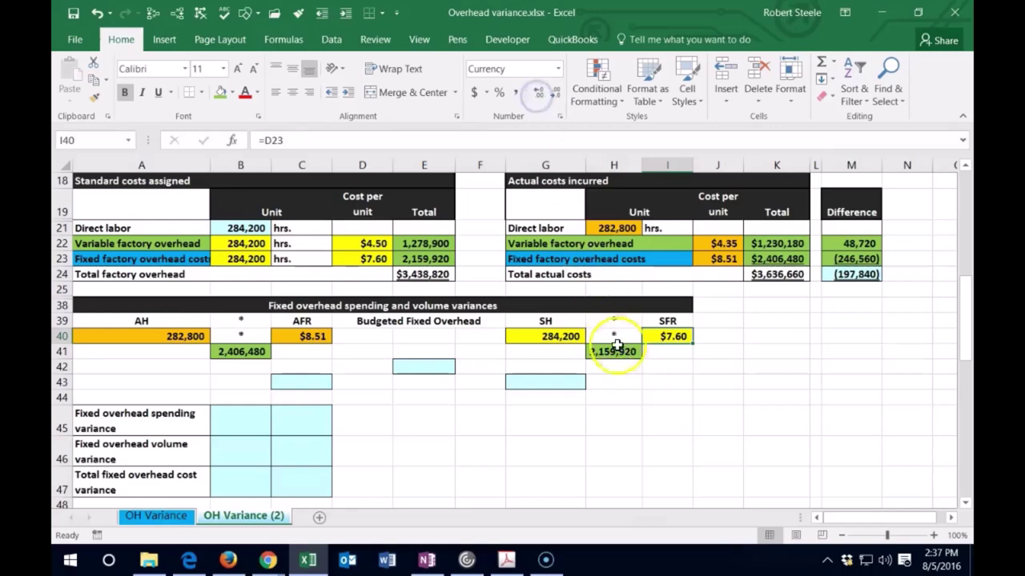
left_click(648, 383)
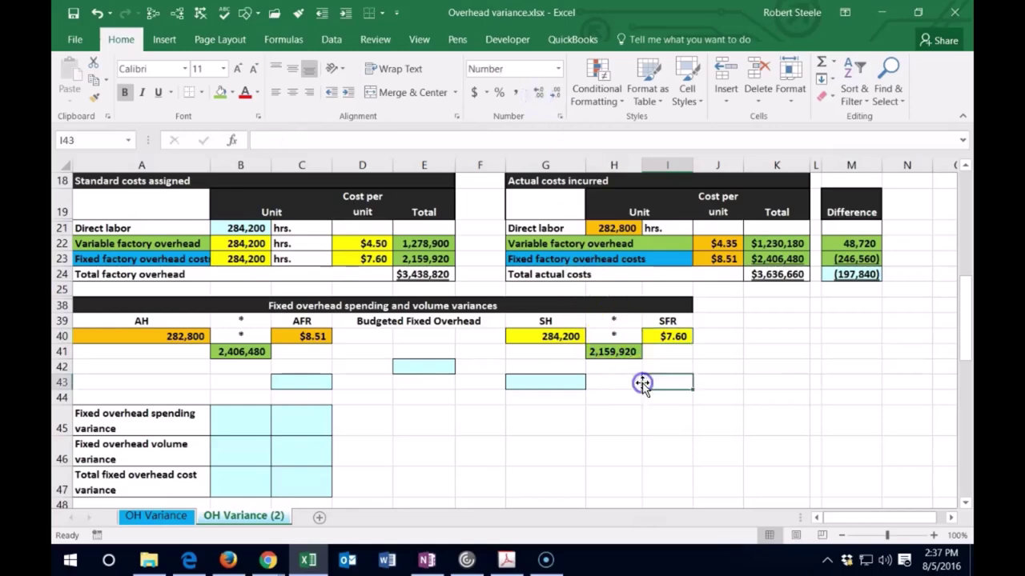
- Calculate the actual-to-standard fixed overhead difference in M41 with =+B41-H41 and check it against M23
left_click(853, 356)
type("+")
key("Left")
key("Left")
key("Left")
key("Left")
key("Left")
key("Left")
key("Left")
key("Left")
key("Left")
key("Left")
key("Left")
type("-")
key("Left")
key("Left")
key("Left")
key("Left")
key("Left")
key("Return")
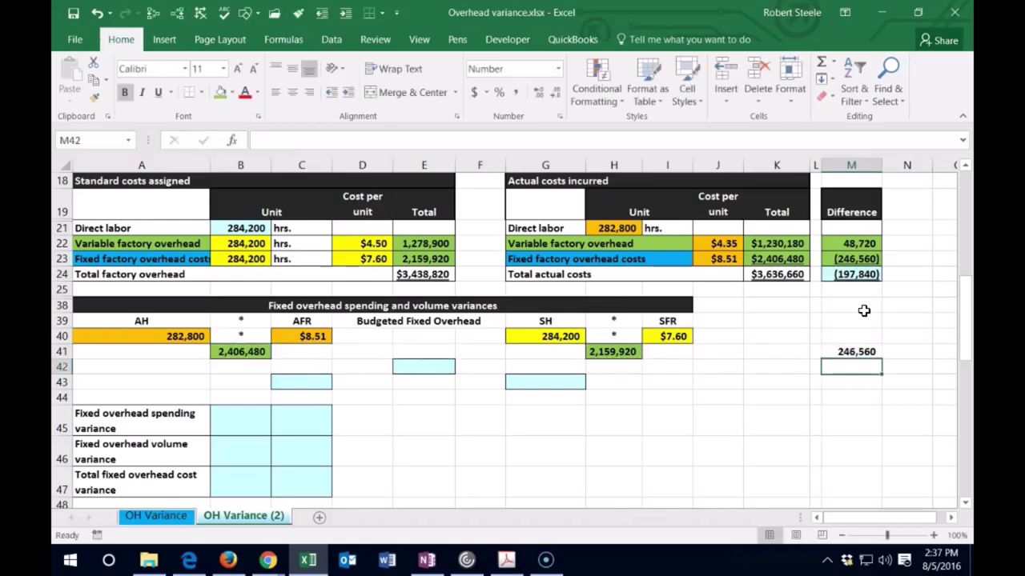
left_click(855, 258)
left_click(851, 348)
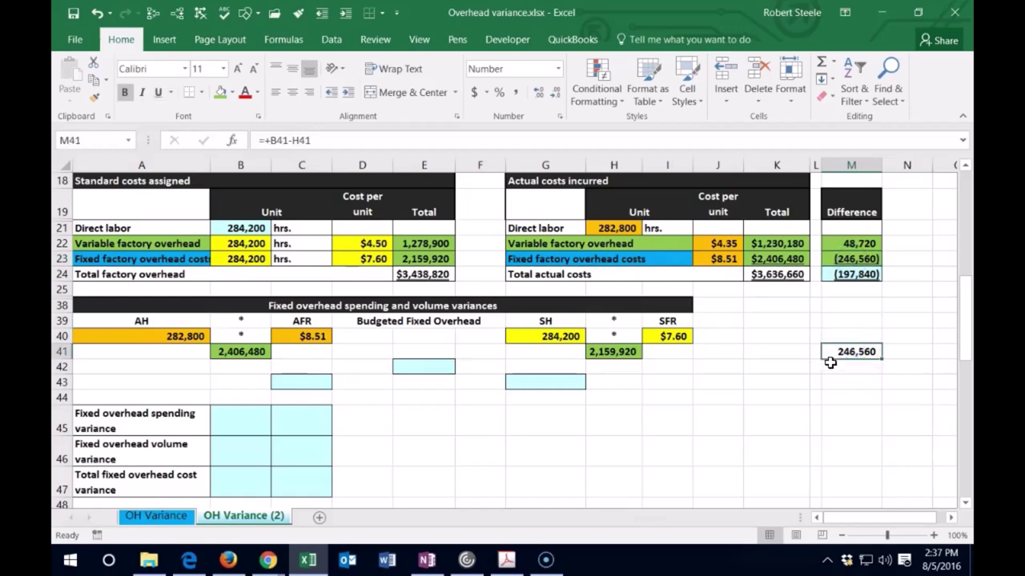
- Link the budgeted fixed overhead in E42 to the 70% capacity fixed factory overhead in B15
left_click(433, 369)
type("=")
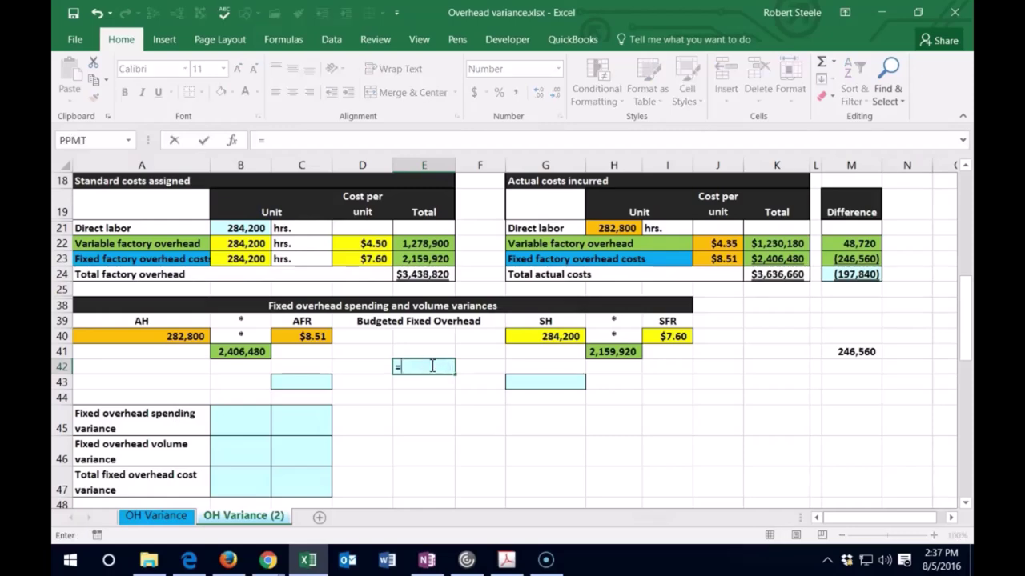
scroll(438, 365, "up", 6)
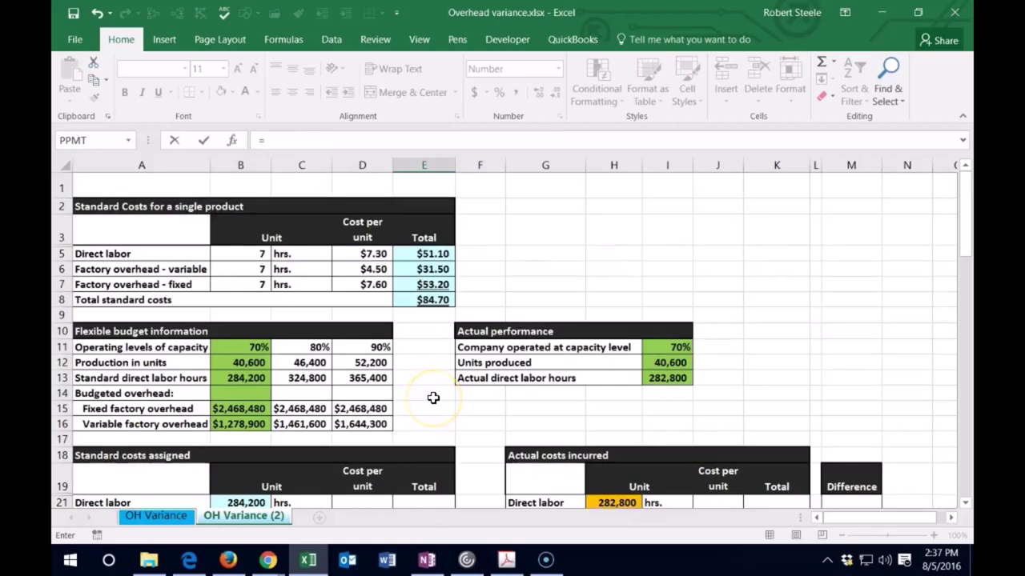
left_click(251, 409)
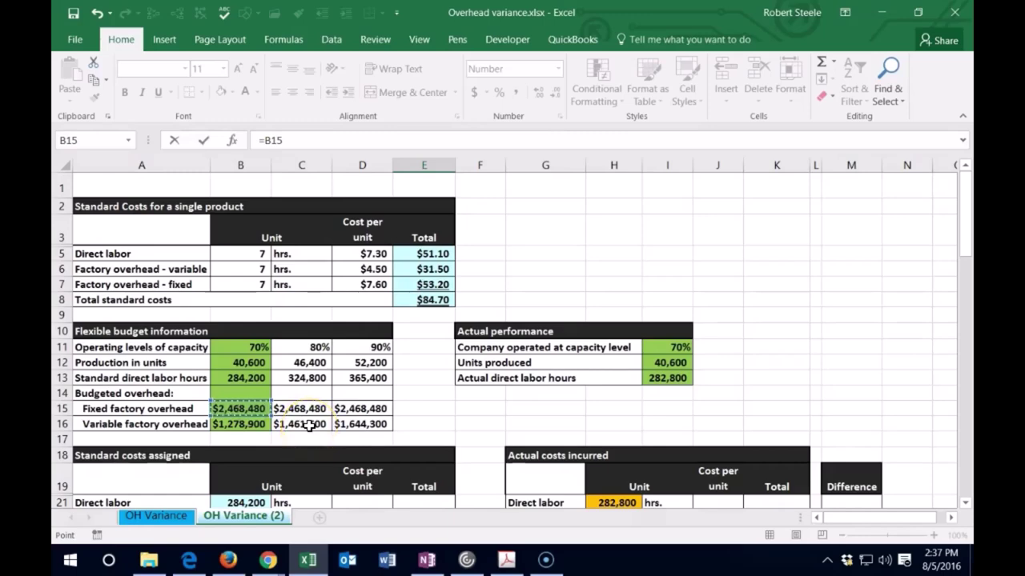
key("Return")
- Calculate the fixed overhead spending variance in C43 with the formula =E42-B41
scroll(310, 418, "down", 2)
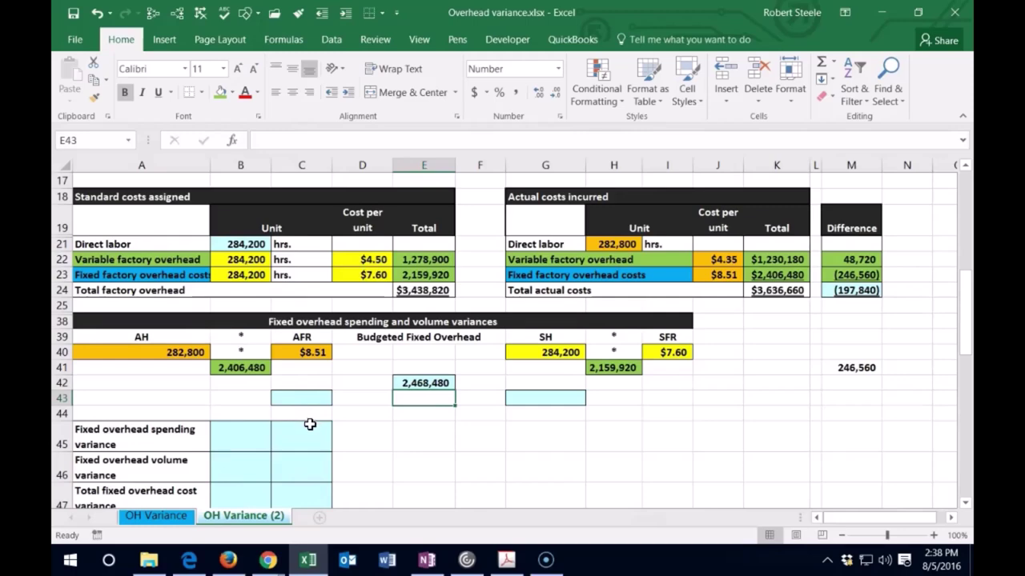
left_click(298, 398)
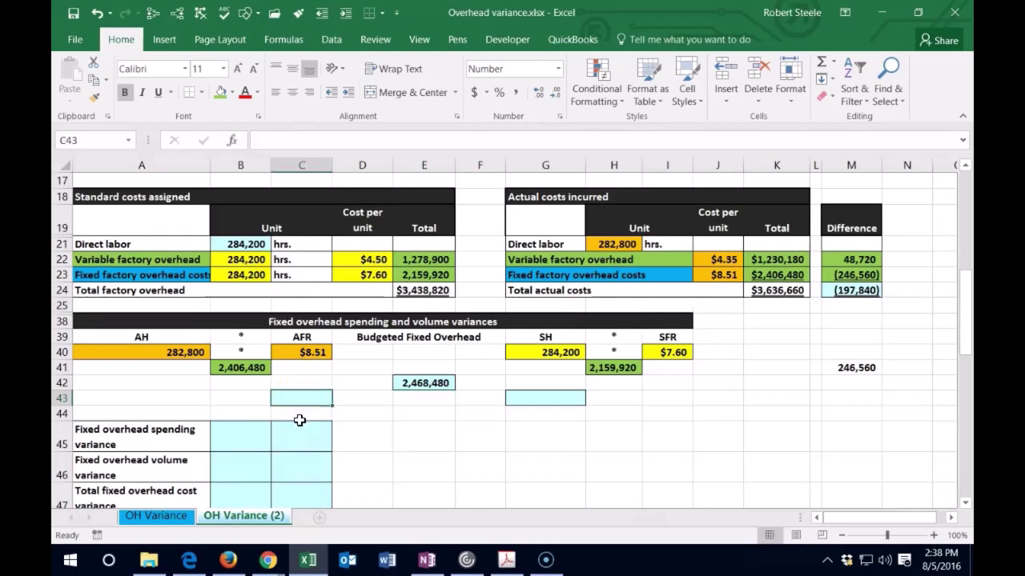
type("=")
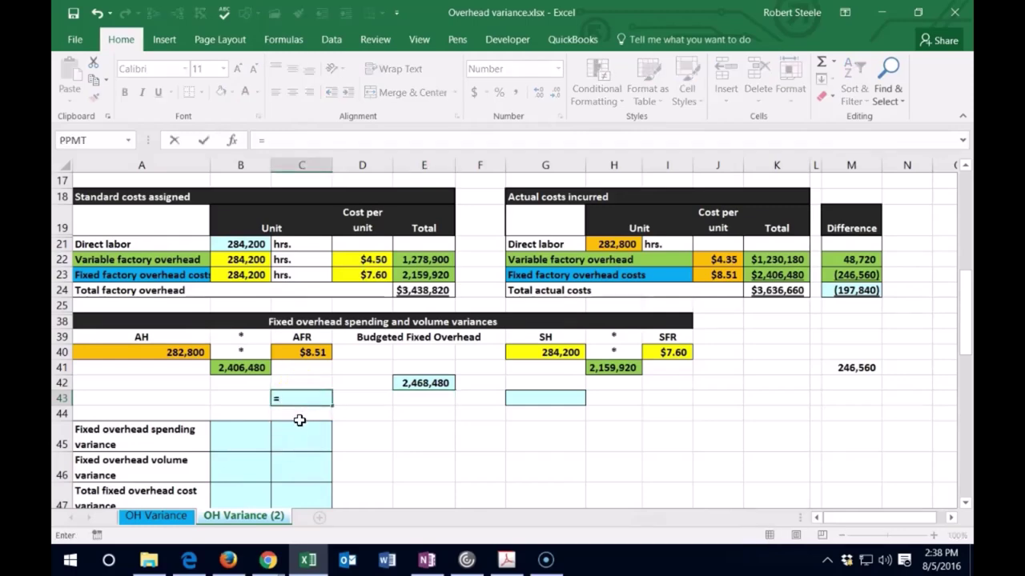
left_click(424, 386)
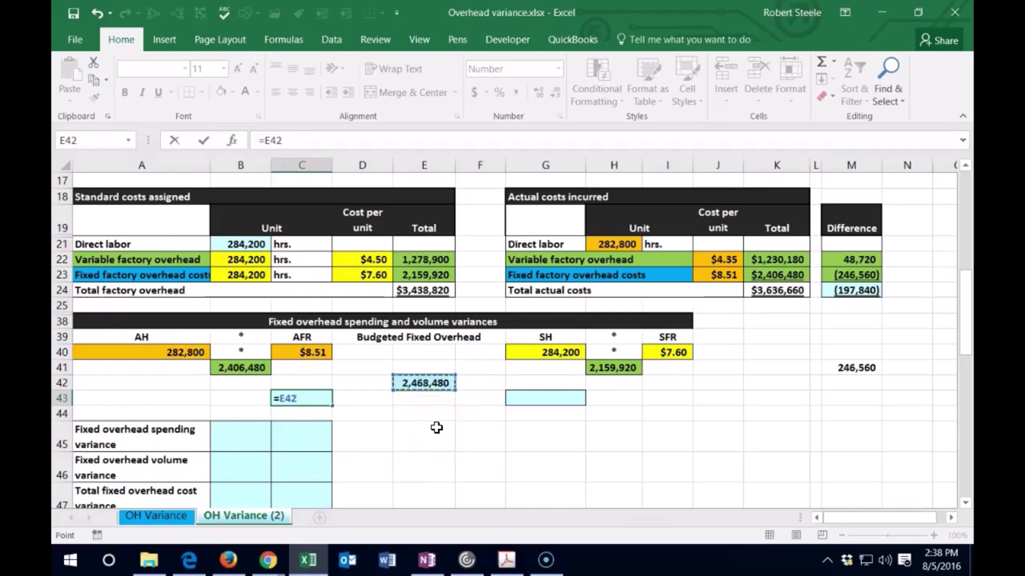
type("-")
left_click(237, 367)
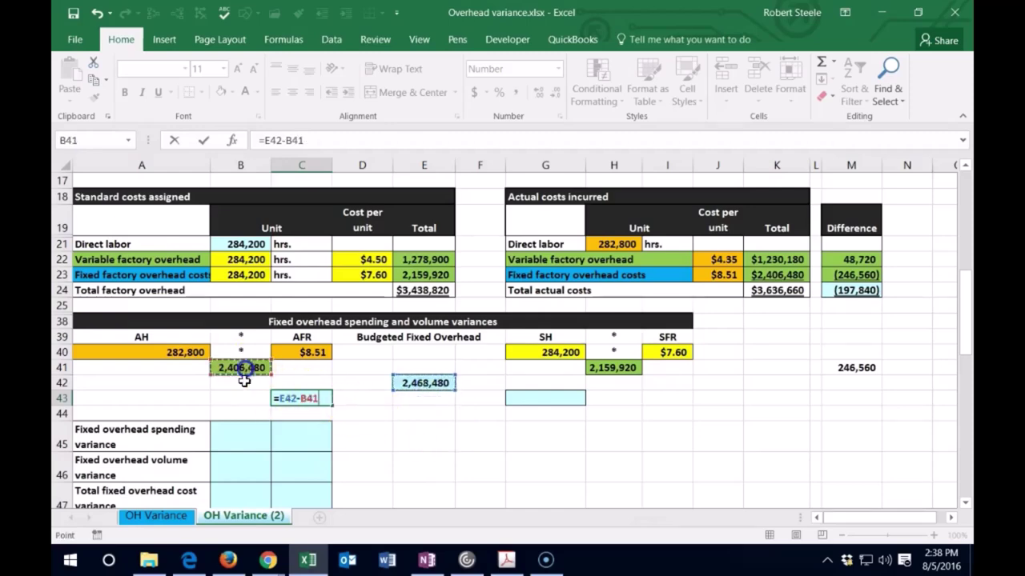
key("Return")
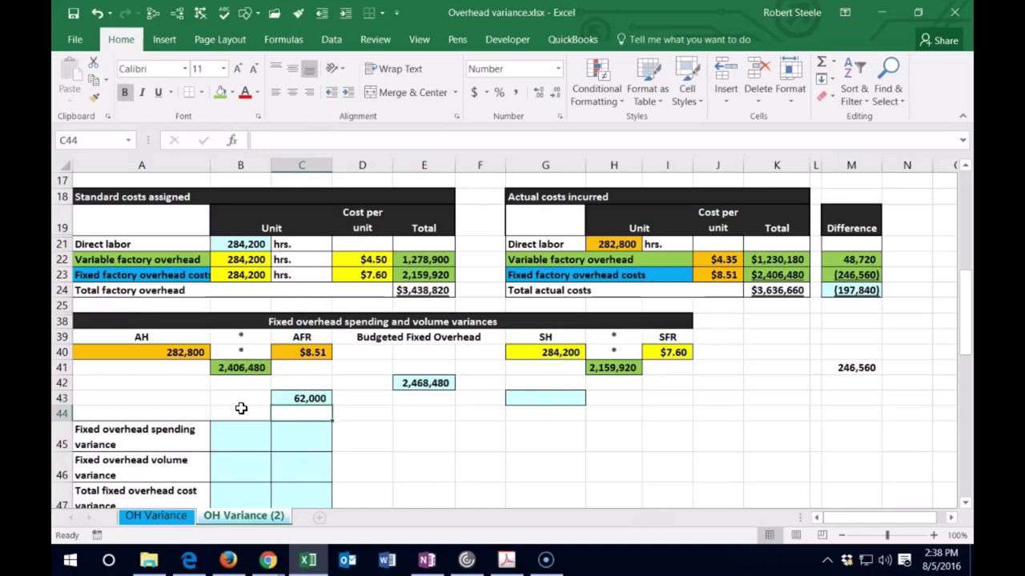
- Calculate the fixed overhead volume variance in G43 with the formula =H41-E42
key("Right")
key("Right")
key("Right")
key("Right")
key("Up")
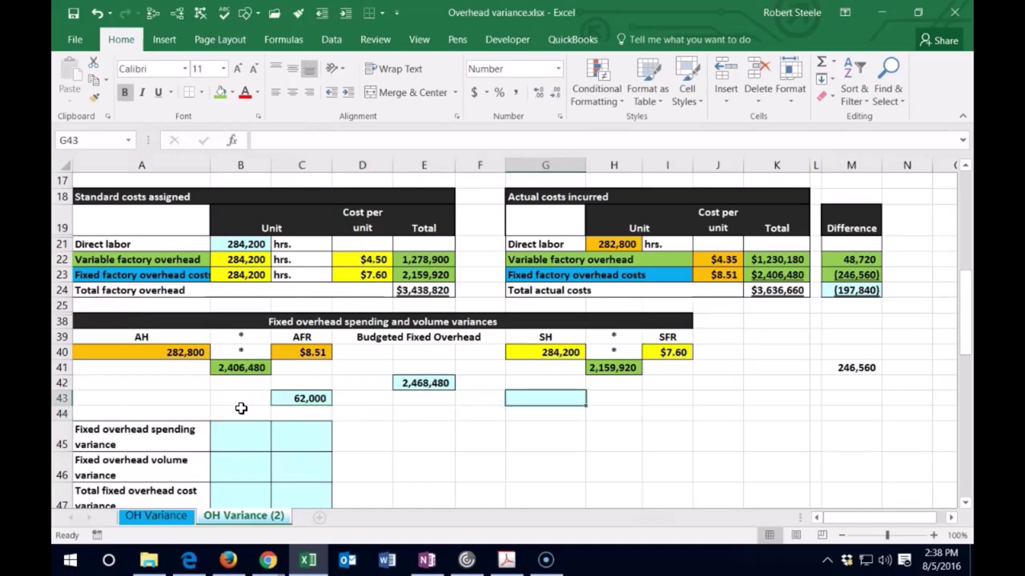
type("=")
left_click(600, 369)
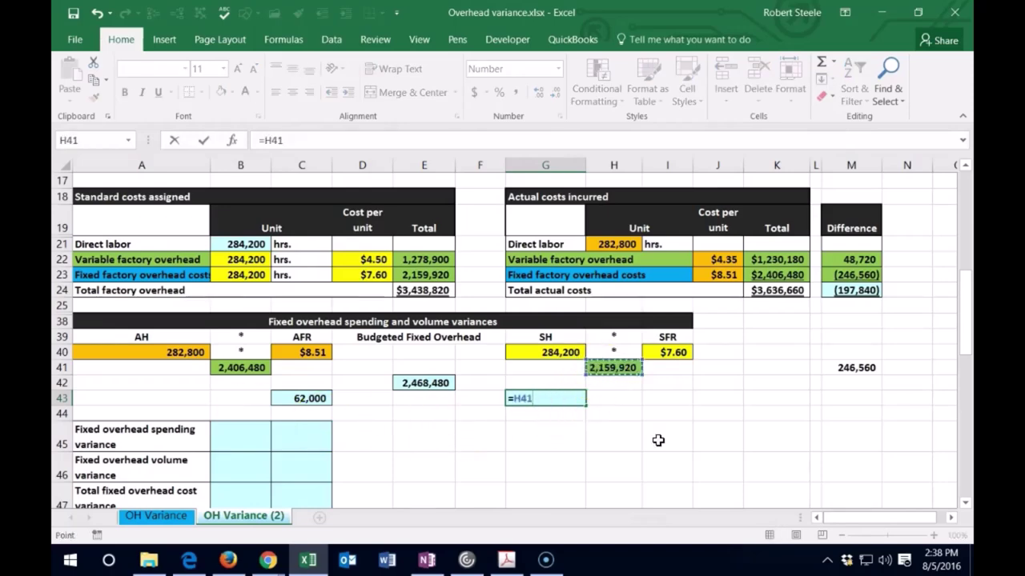
type("-")
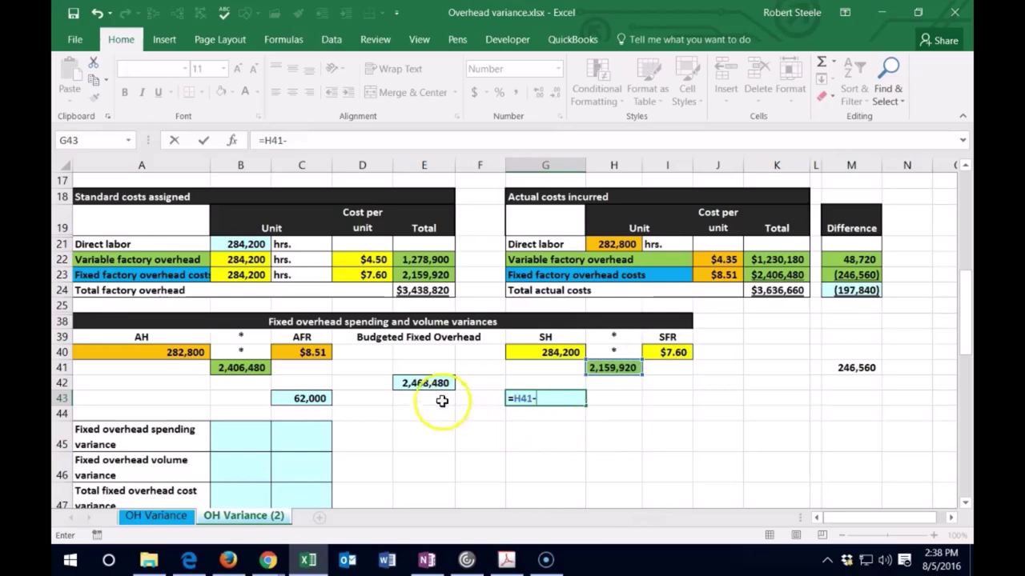
left_click(424, 384)
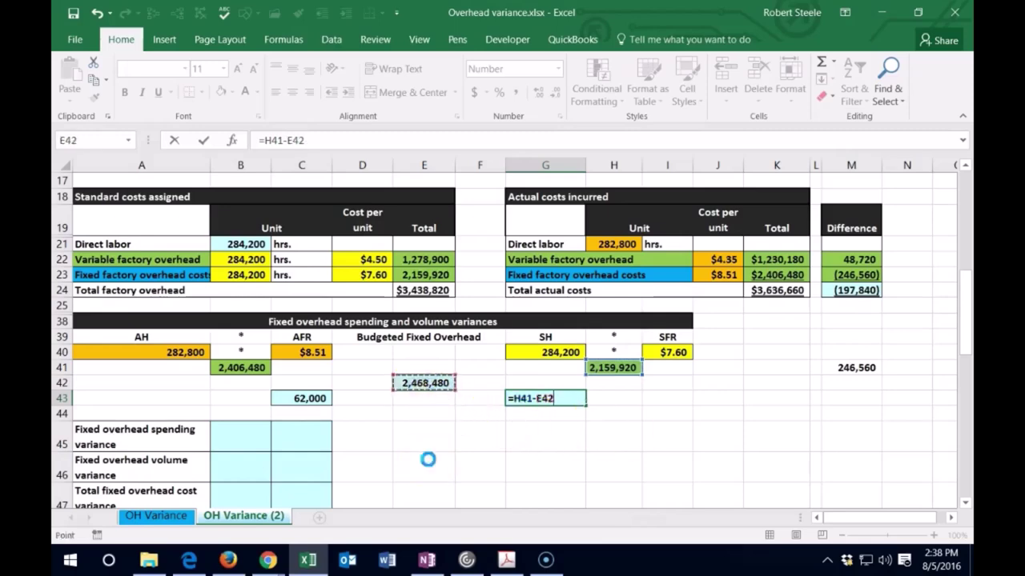
key("Return")
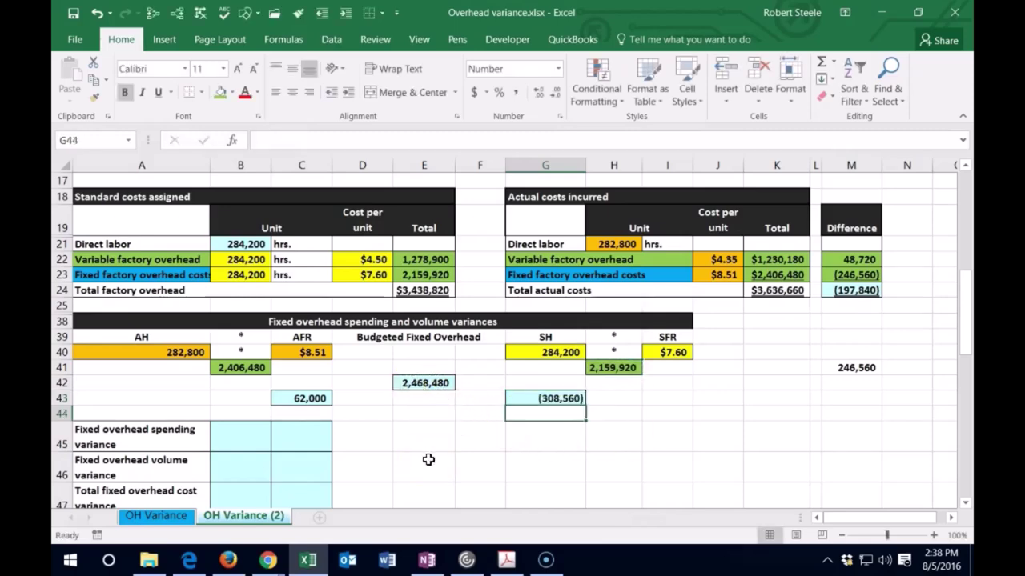
- Link the fixed overhead spending variance in B45 to C43 and label it F in C45
scroll(428, 462, "down", 2)
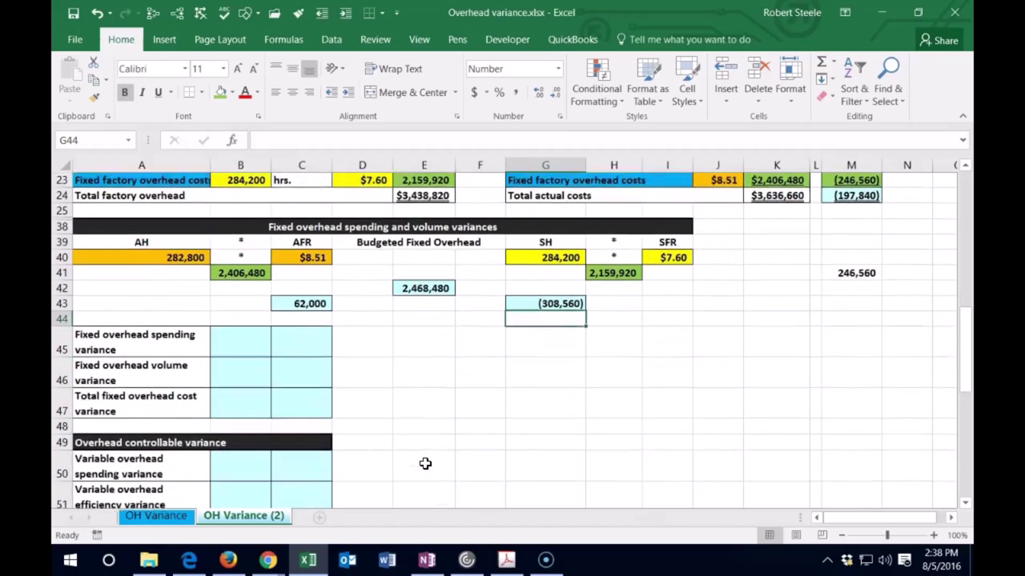
left_click(234, 333)
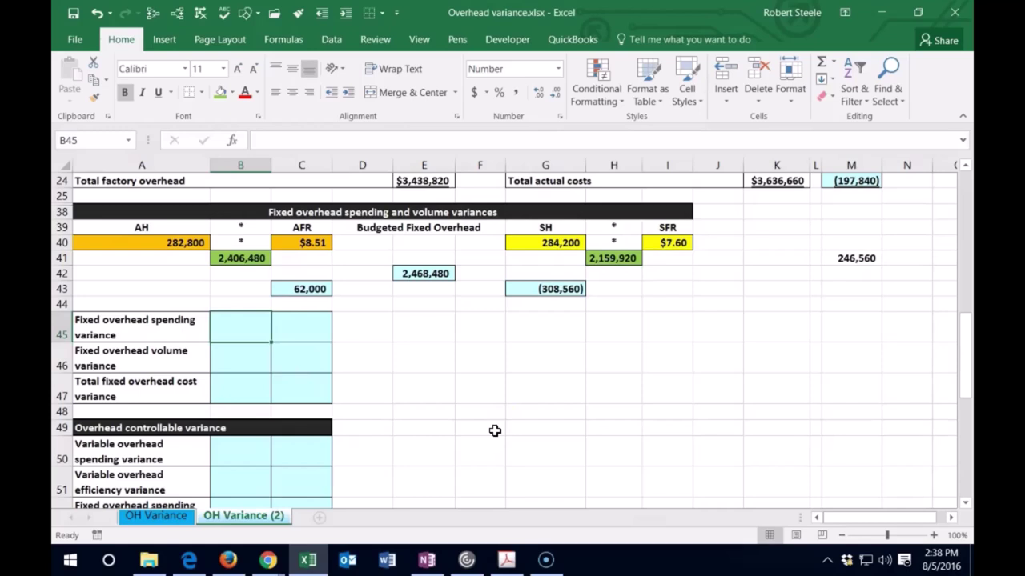
type("=")
left_click(321, 290)
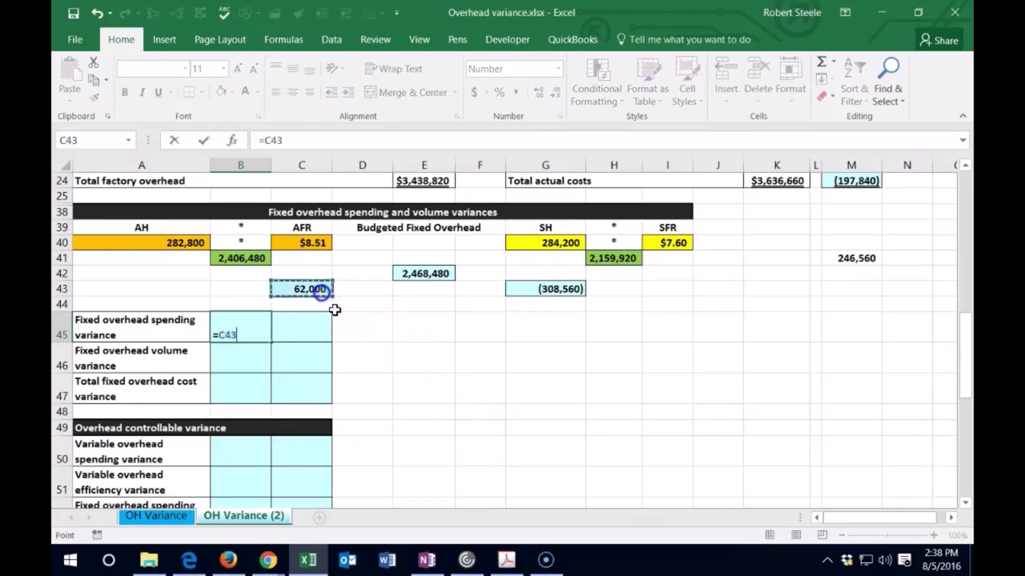
key("Tab")
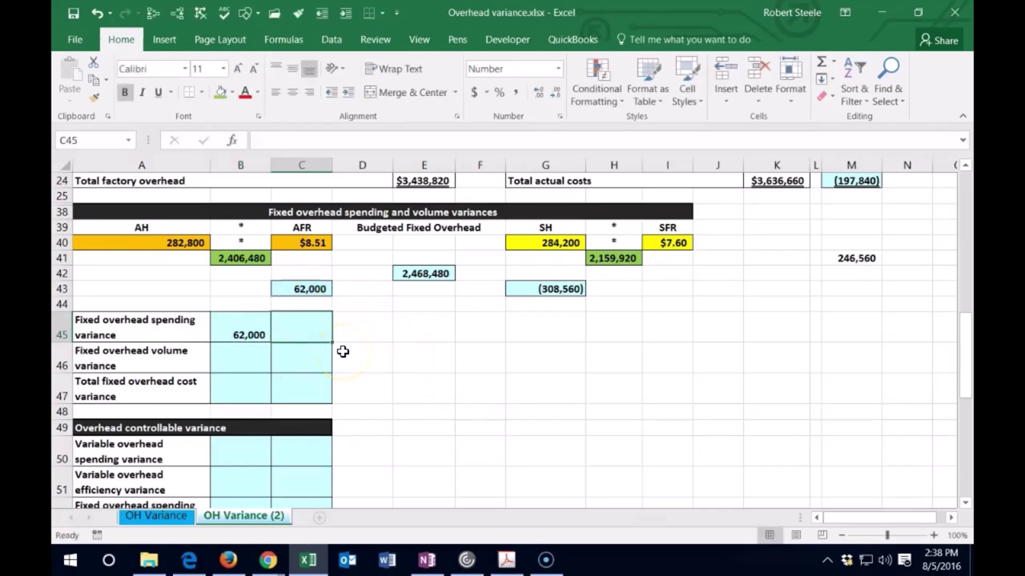
type("F")
key("Return")
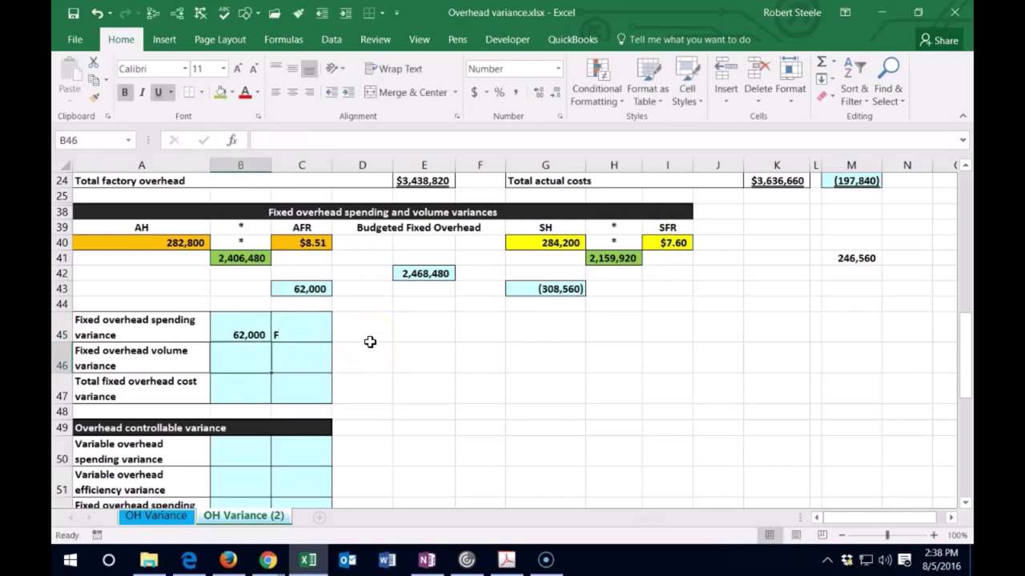
- Link the fixed overhead volume variance in B46 to G43 and label it U in C46
type("=")
left_click(538, 290)
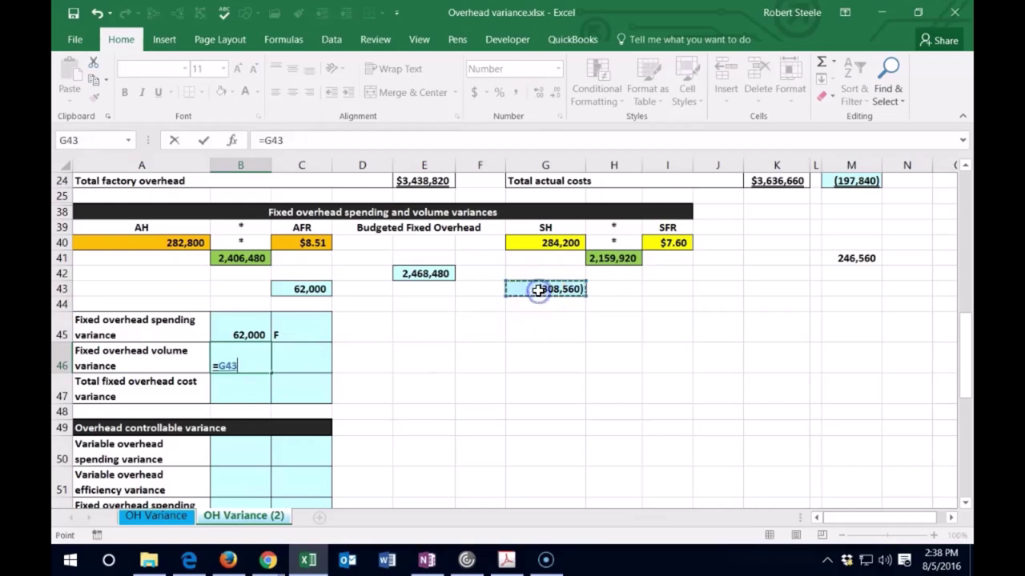
key("Tab")
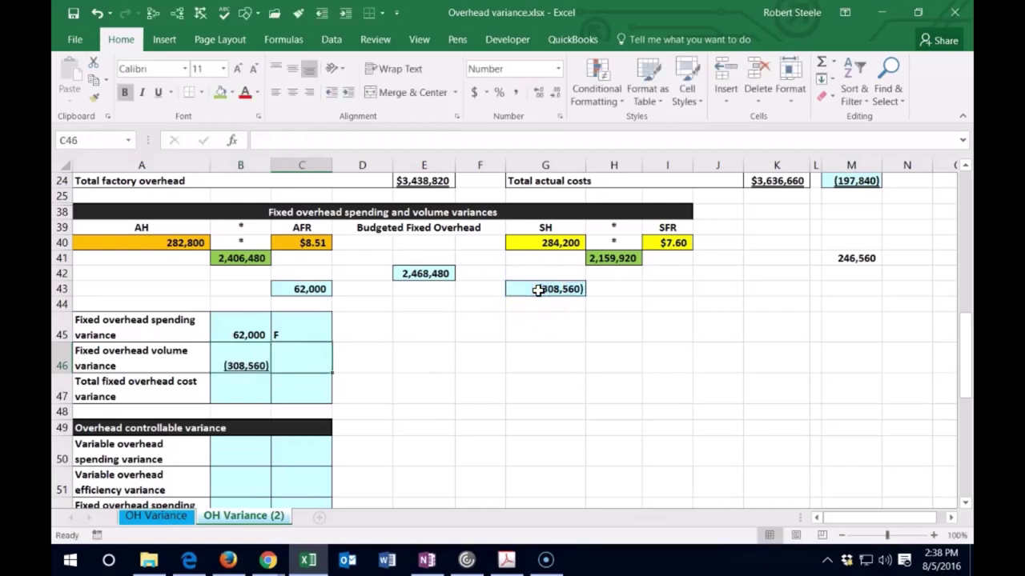
type("U")
key("Return")
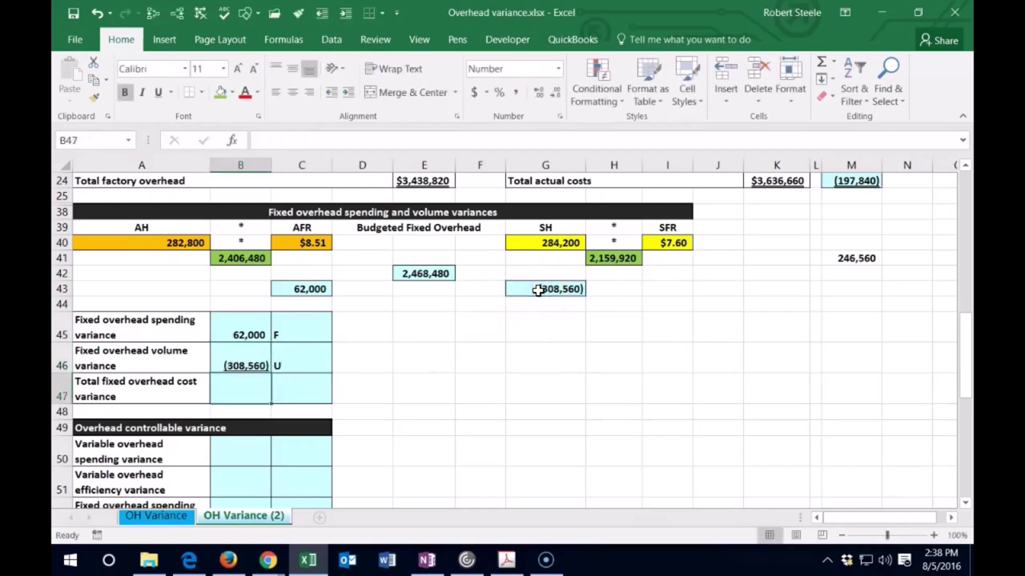
- Total the fixed overhead cost variance in B47 by summing B45:B46 and label it U in C47
type("+sum(")
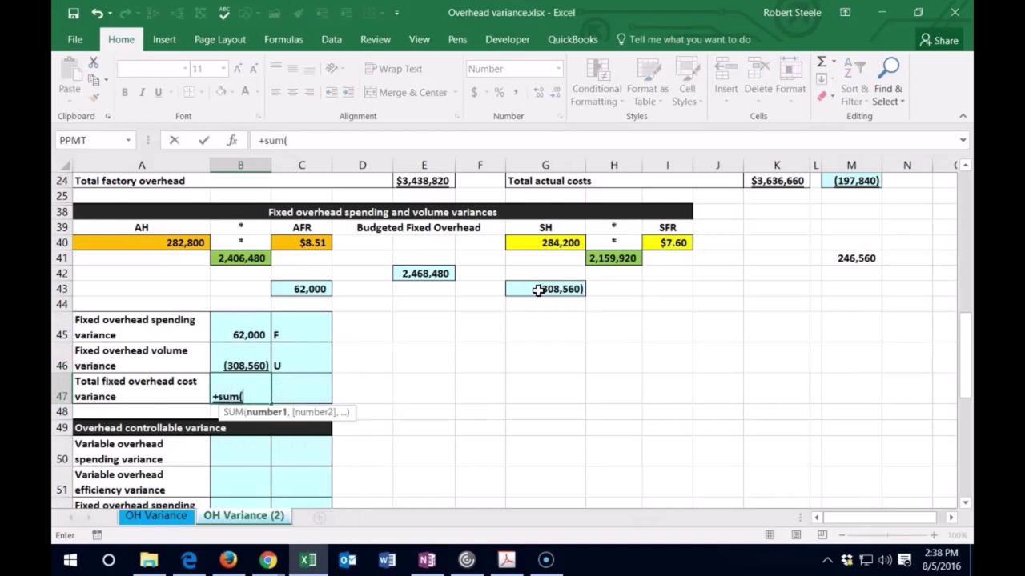
key("Up")
key("shift+Up")
key("Tab")
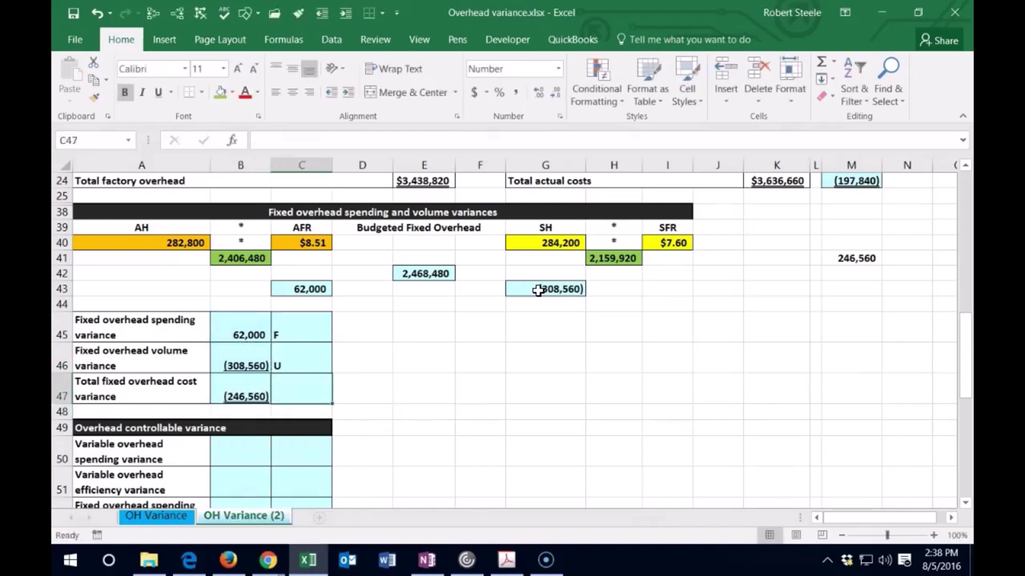
type("U")
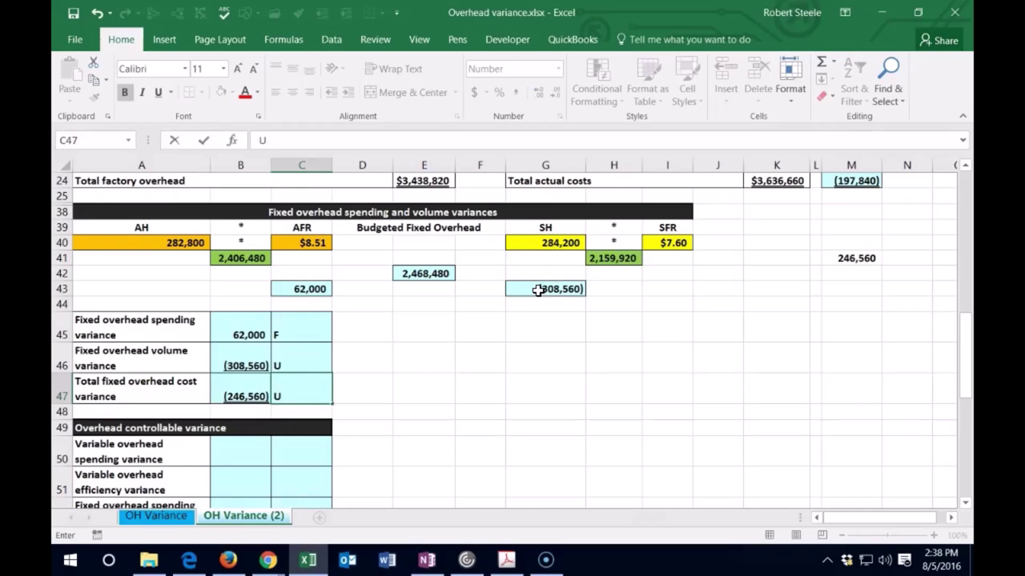
key("Return")
- Check the total fixed overhead cost variance in B47 against the fixed overhead differences in M23 and M41
key("Down")
key("Down")
key("Down")
key("Down")
key("Down")
key("Down")
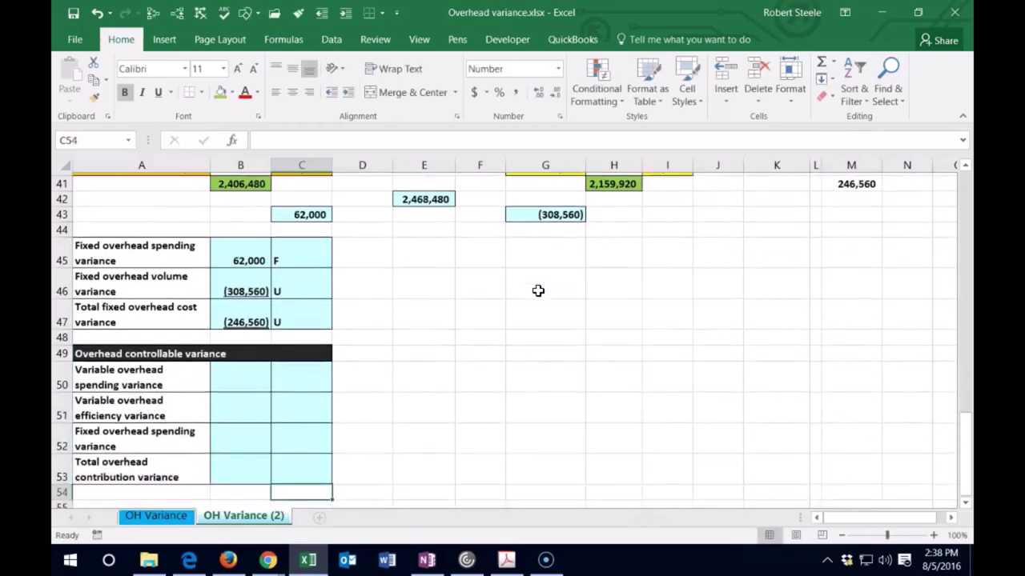
key("Down")
key("Down")
scroll(297, 321, "down", 1)
scroll(327, 382, "up", 2)
scroll(239, 441, "up", 2)
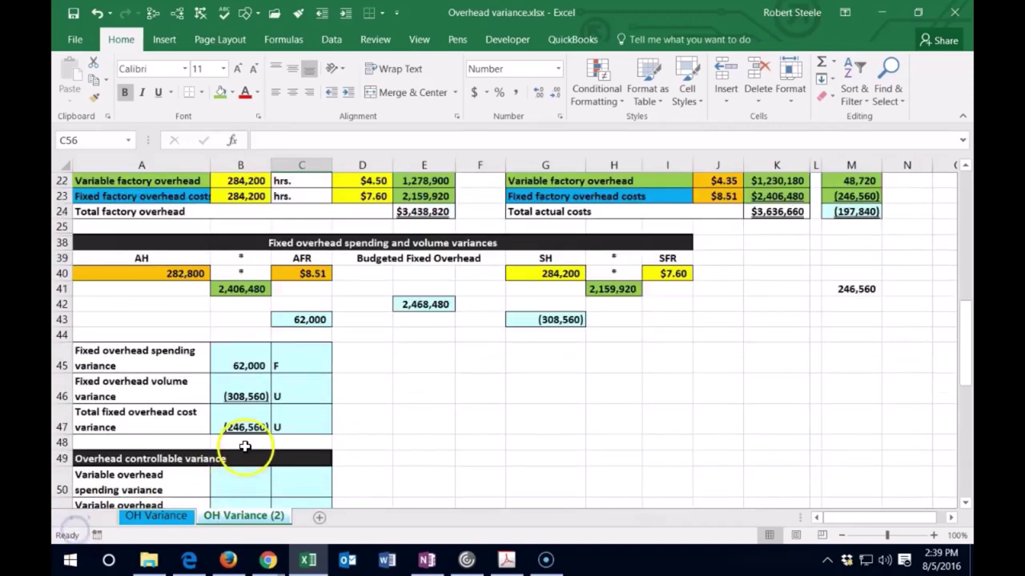
left_click(240, 427)
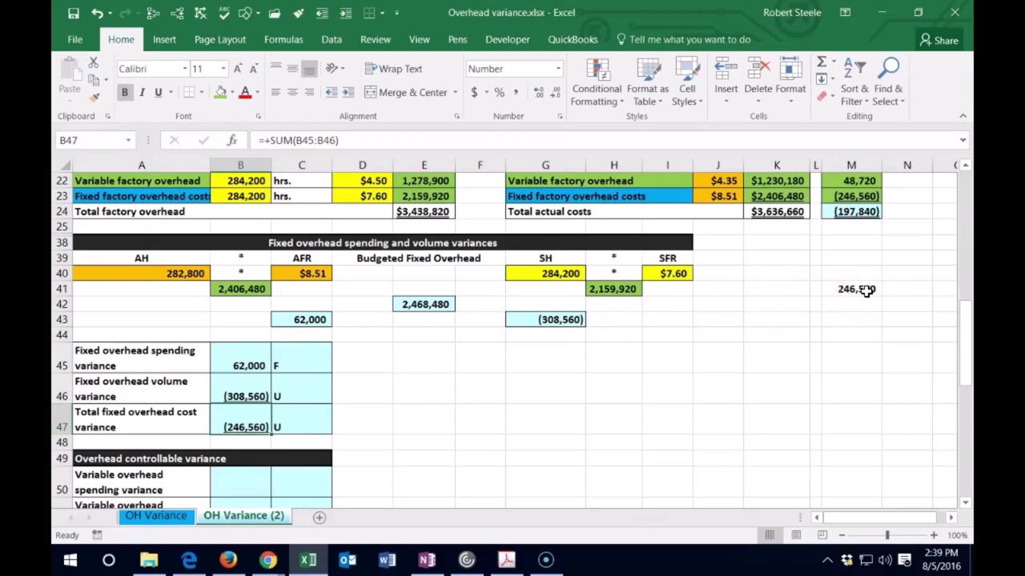
- Unhide the variable overhead variance rows 26 to 37 between rows 24 and 39
left_click(240, 482)
scroll(200, 449, "down", 3)
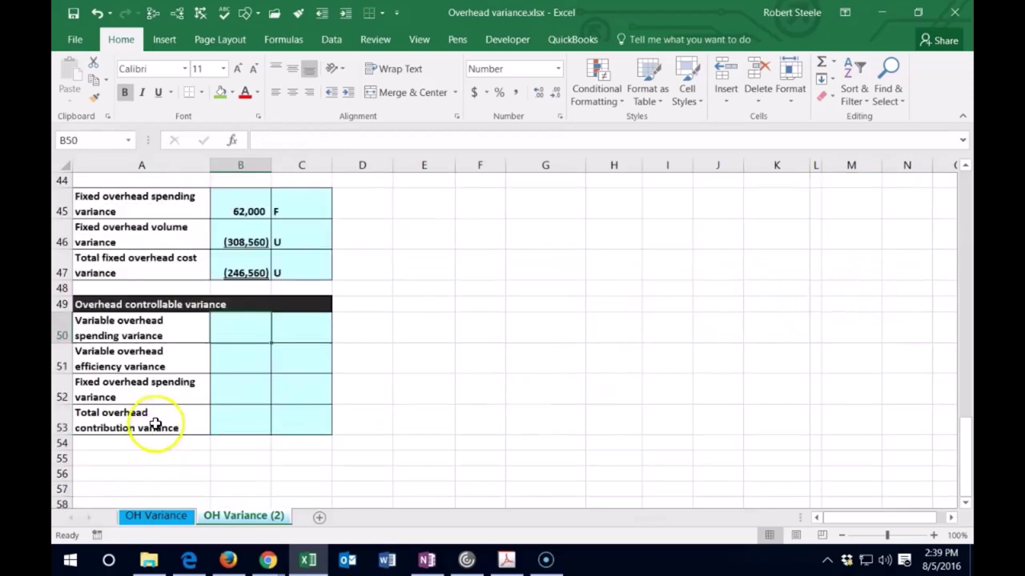
scroll(156, 428, "up", 4)
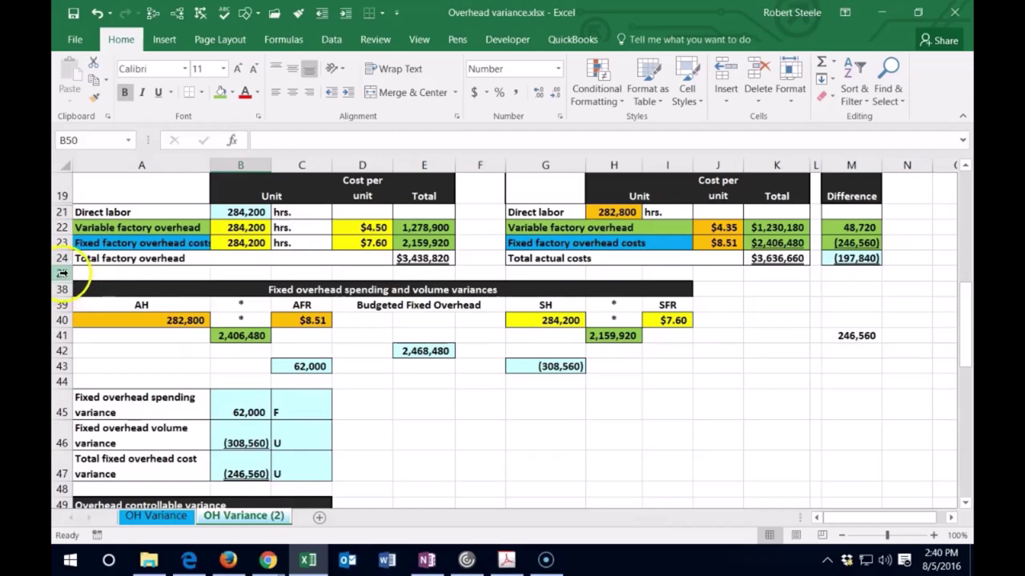
left_click_drag(63, 258, 57, 309)
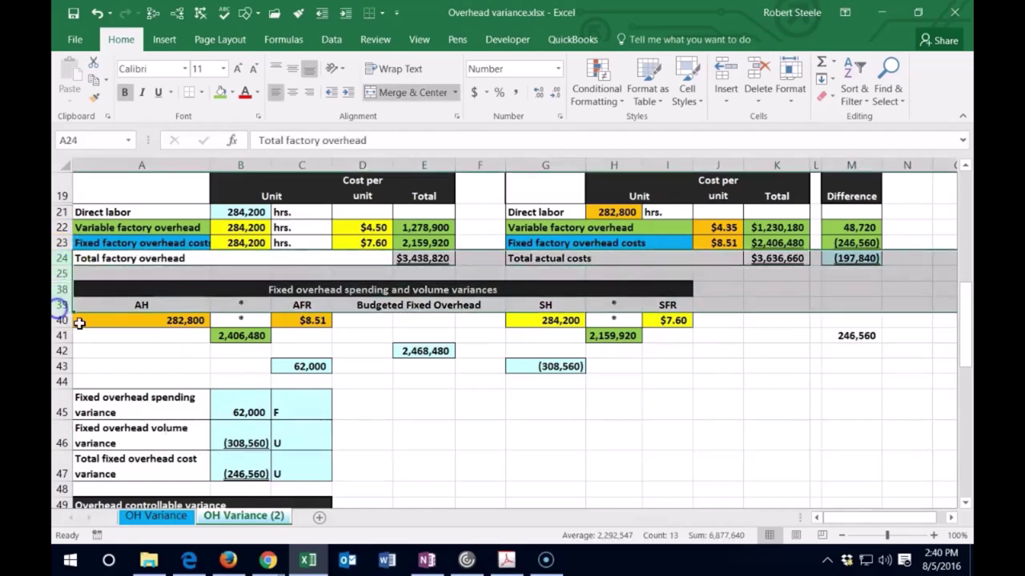
right_click(98, 280)
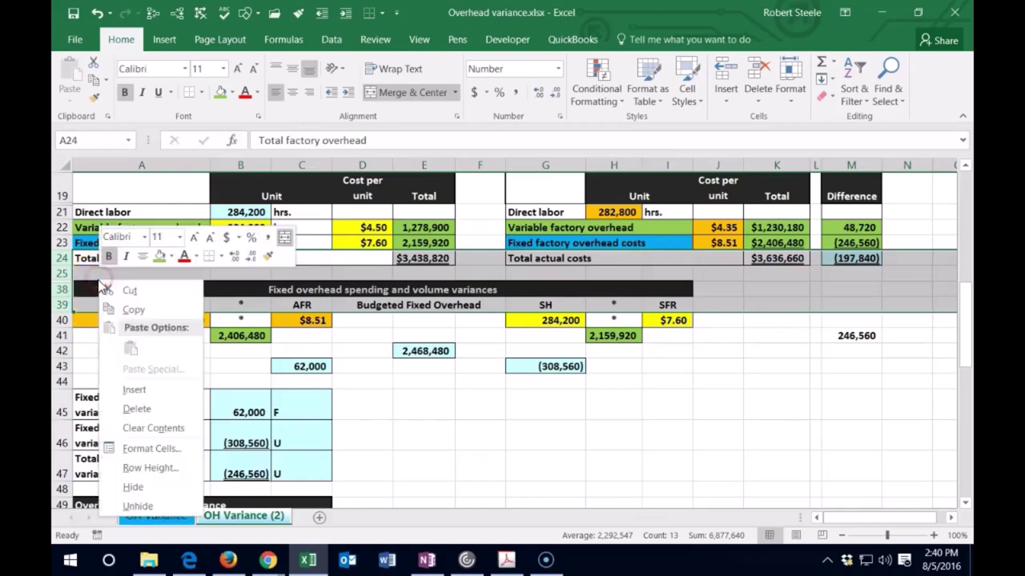
left_click(136, 504)
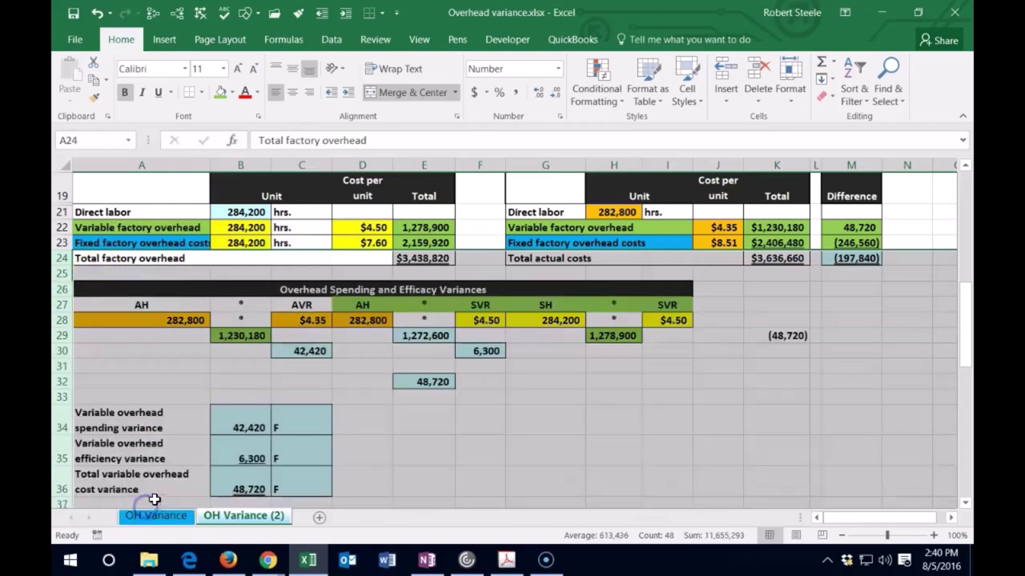
- Link the variable overhead spending variance in B50 to B34 and label it F in C50
left_click(400, 435)
scroll(400, 436, "down", 9)
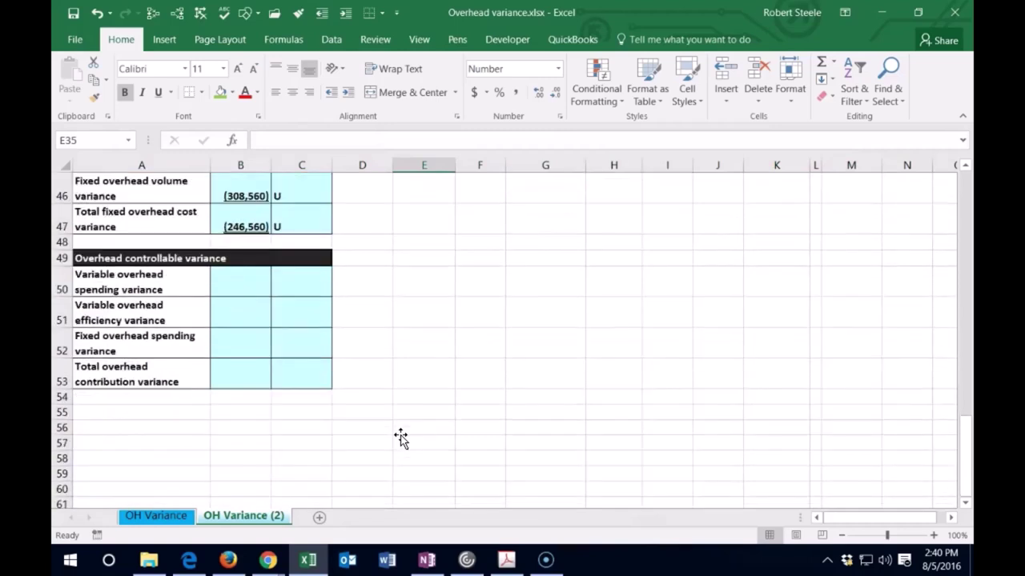
left_click(244, 284)
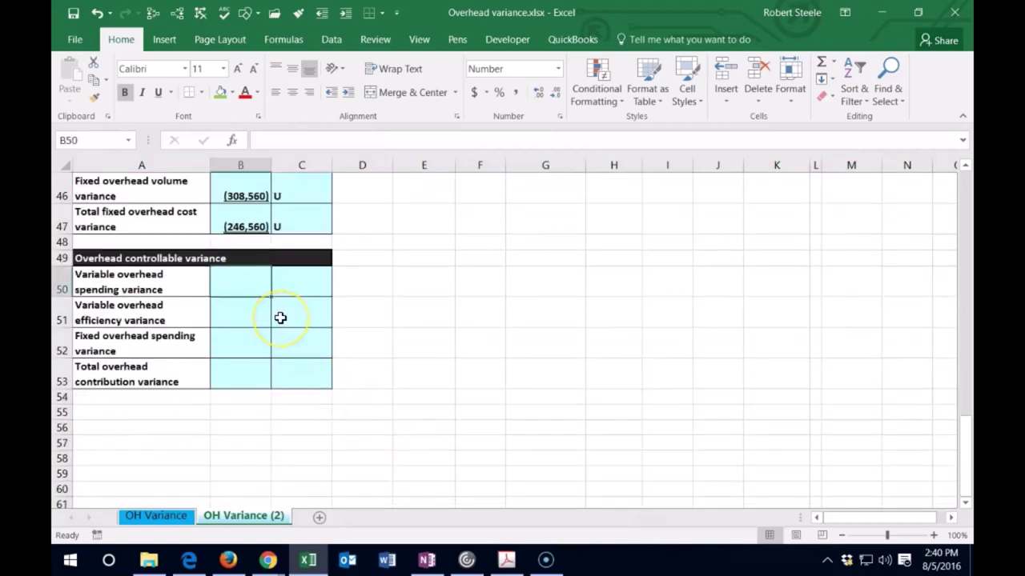
type("=")
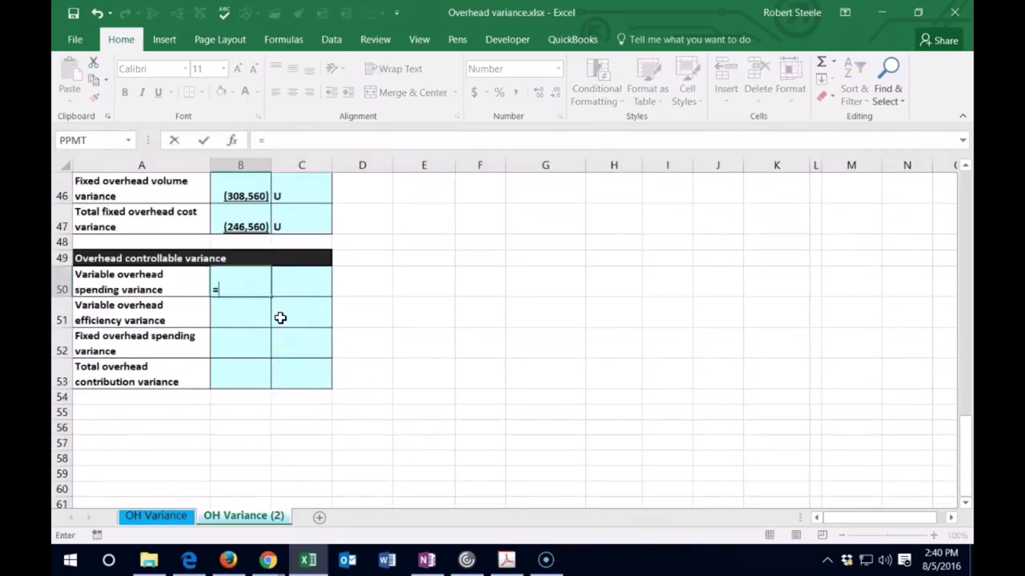
scroll(280, 317, "up", 3)
scroll(281, 318, "up", 2)
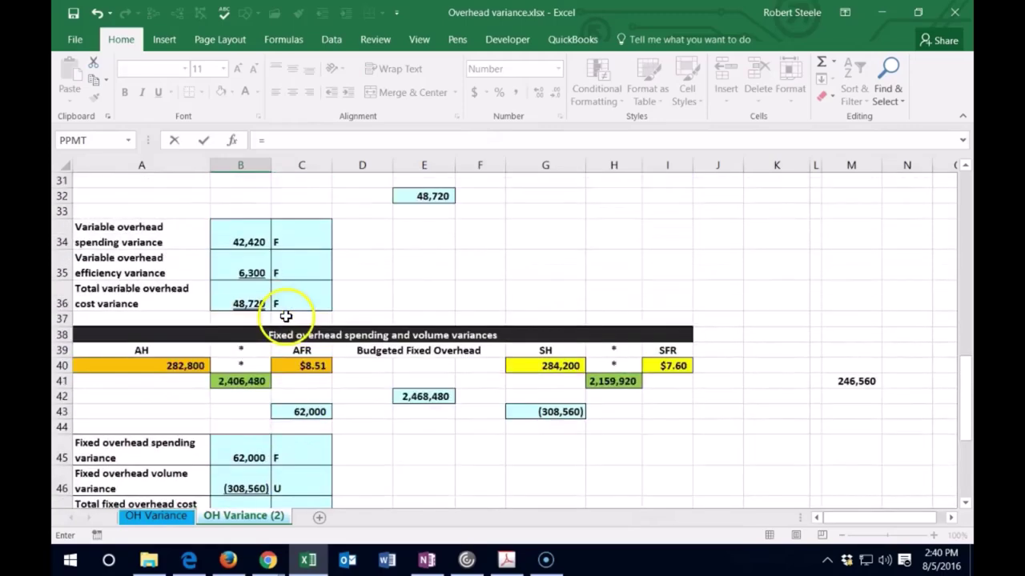
left_click(269, 232)
key("ctrl+Return")
scroll(280, 229, "down", 2)
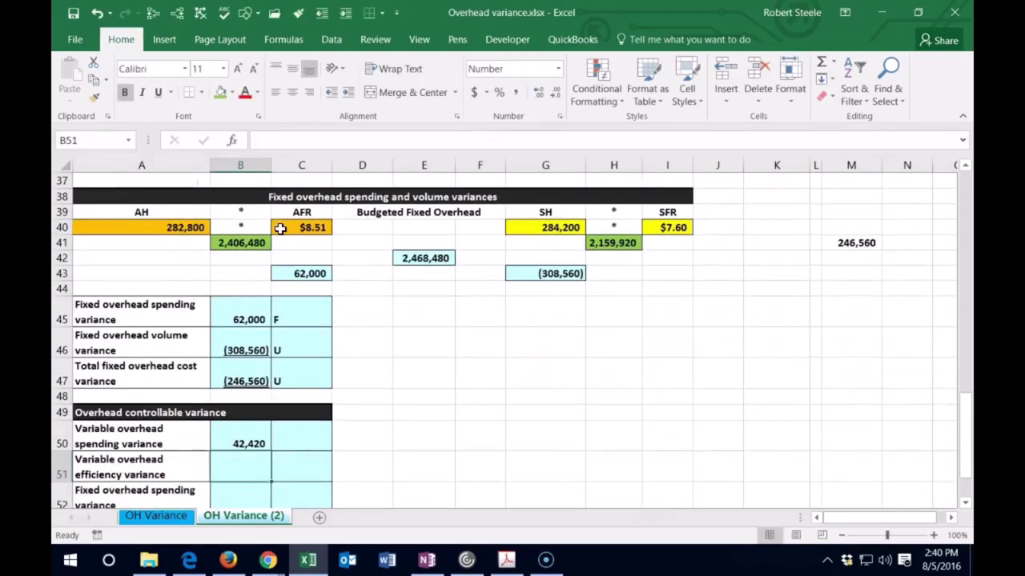
key("Tab")
type("F")
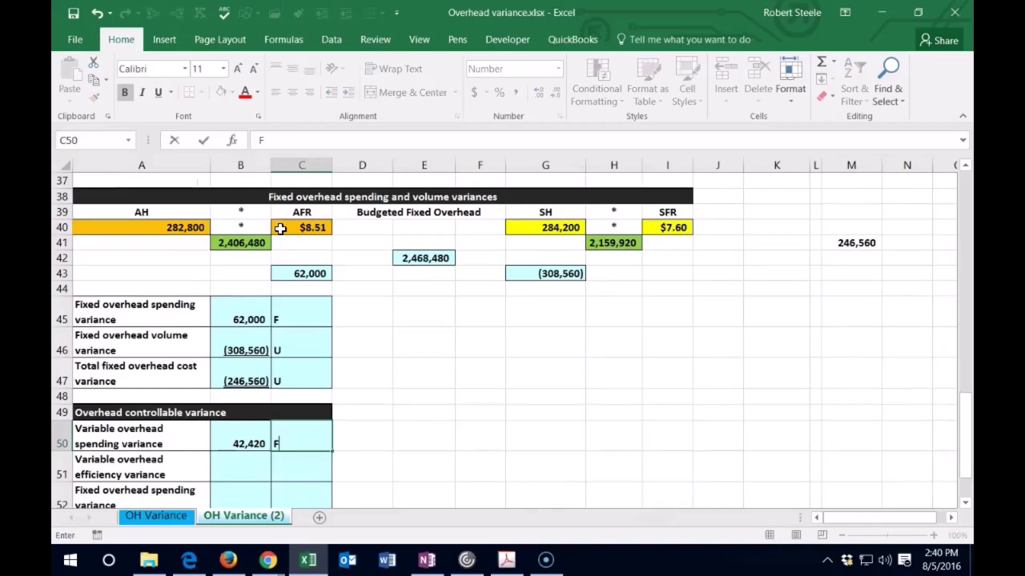
key("Return")
- Link the variable overhead efficiency variance in B51 to B35 and label it F in C51
key("Left")
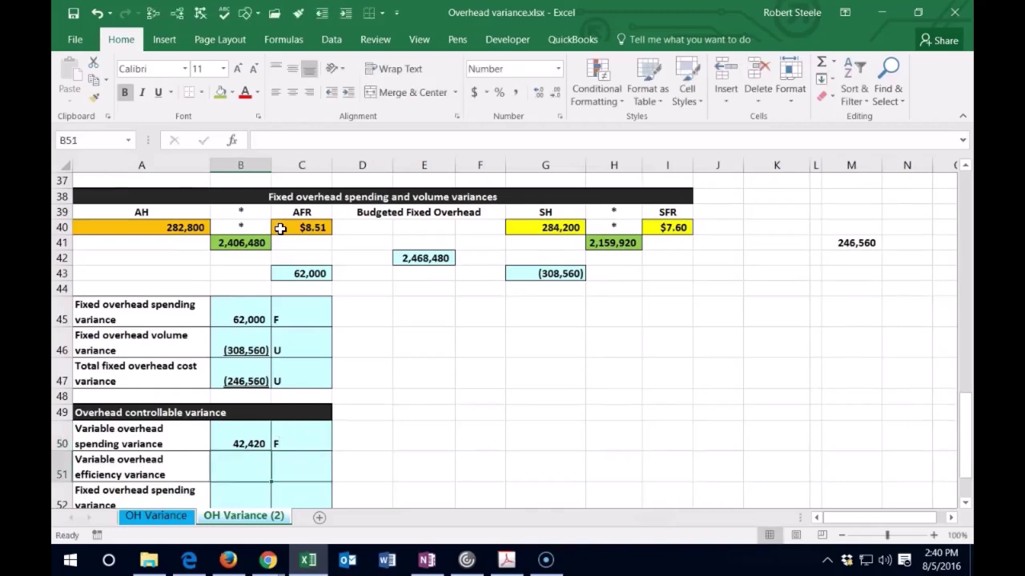
scroll(297, 242, "down", 1)
scroll(364, 305, "up", 4)
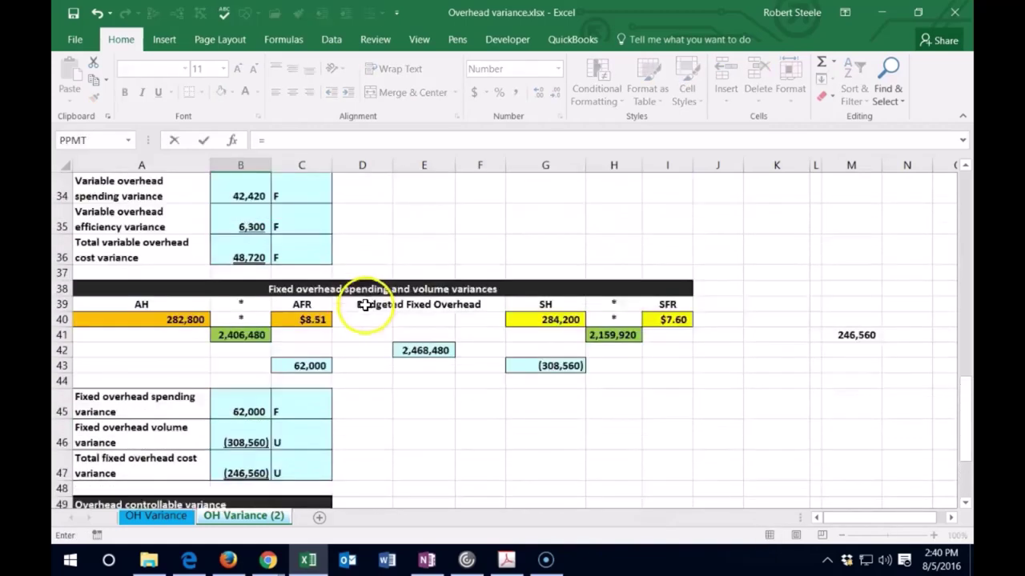
left_click(252, 319)
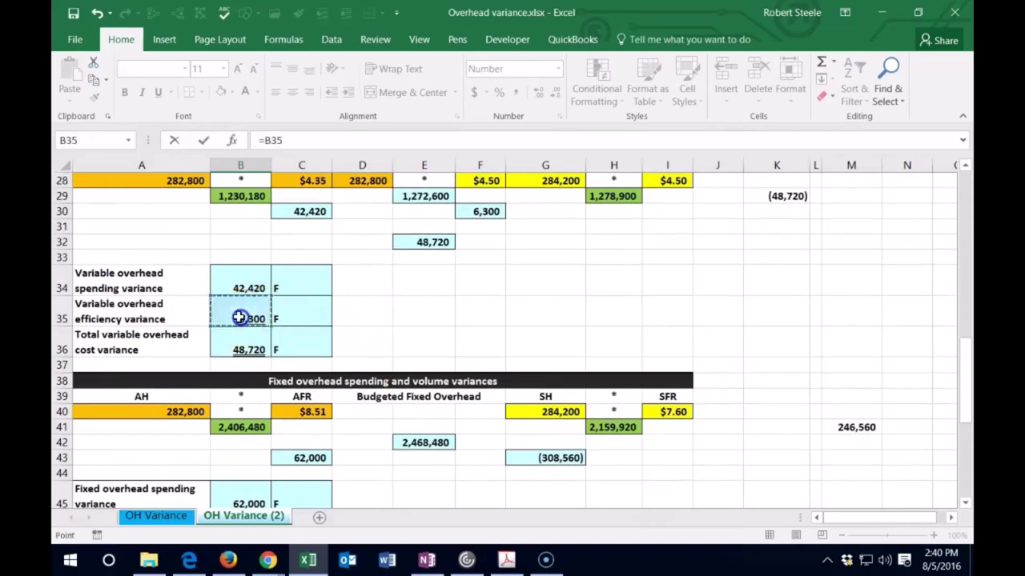
key("Tab")
scroll(245, 306, "down", 2)
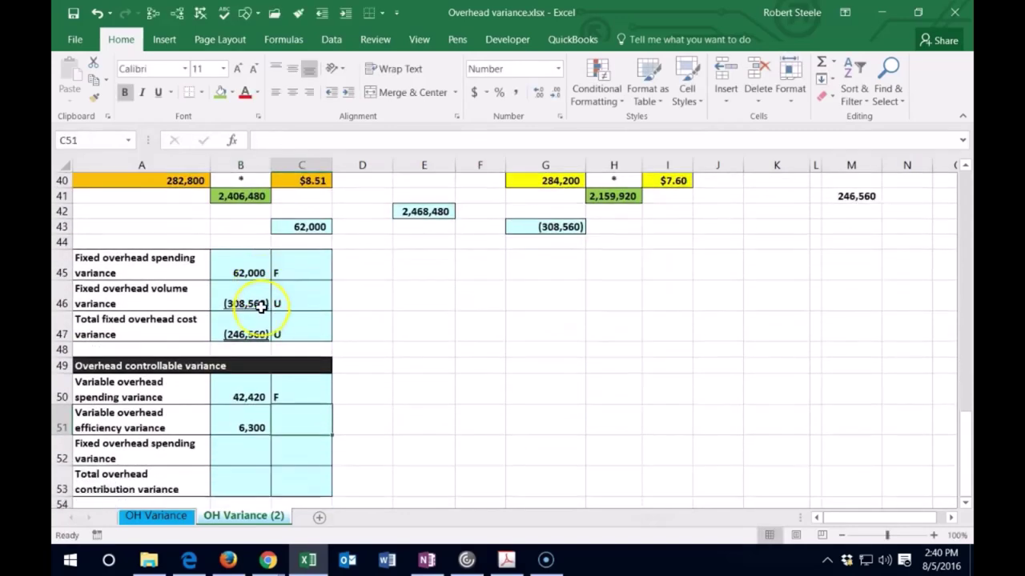
type("F")
key("Return")
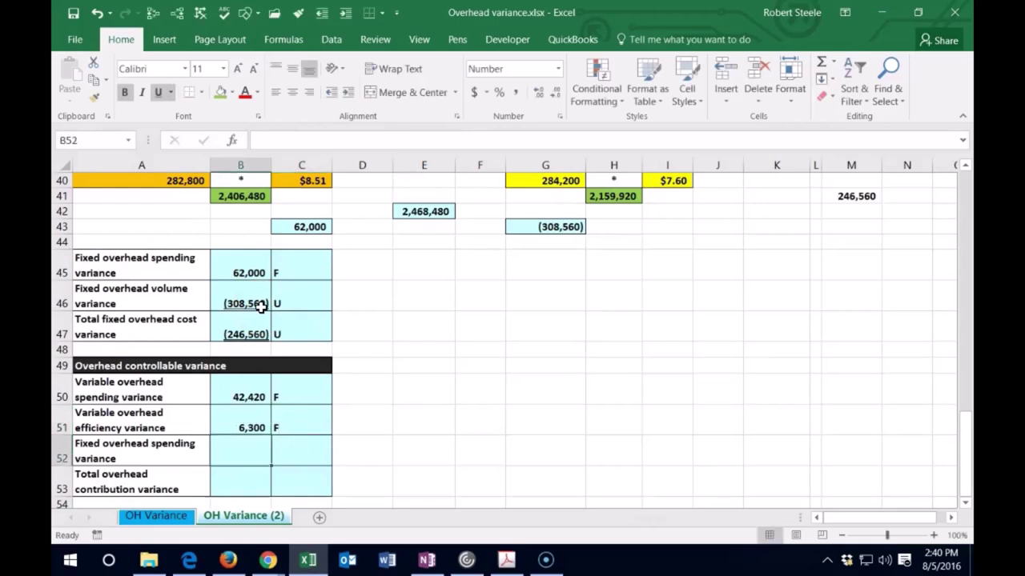
- Link the fixed overhead spending variance in B52 to B45 and label it F in C52
type("=")
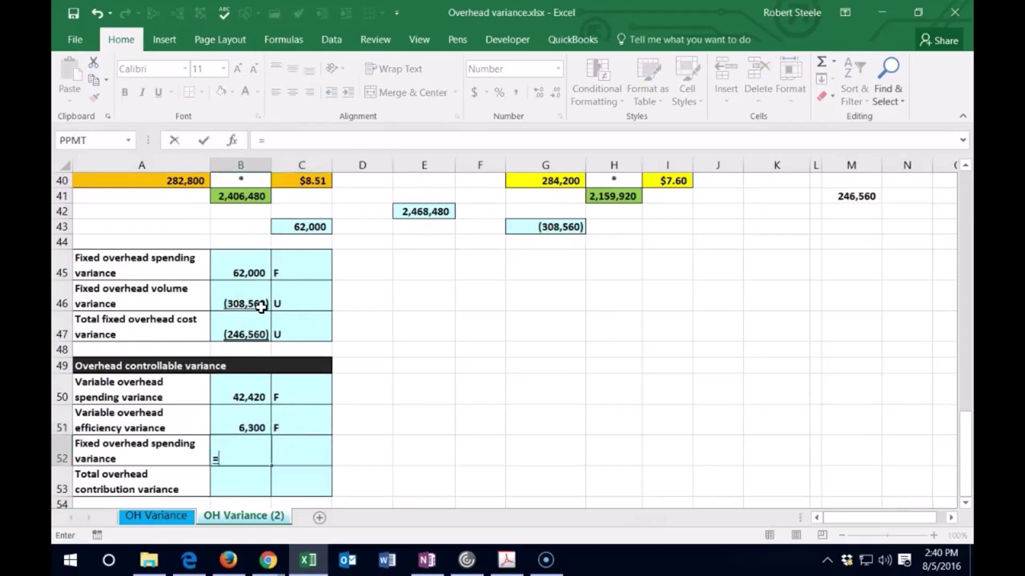
left_click(251, 271)
key("Tab")
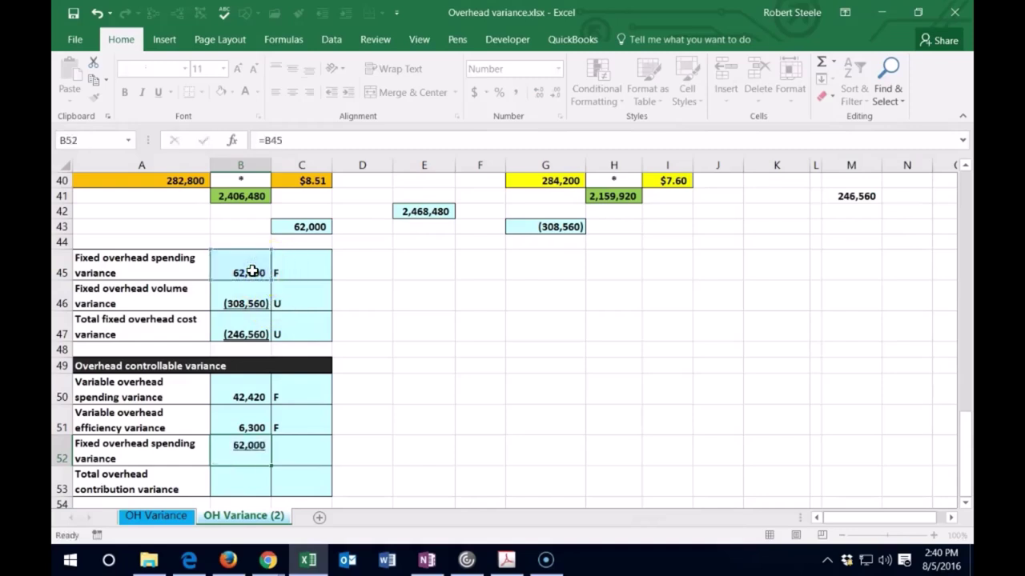
type("F")
key("Return")
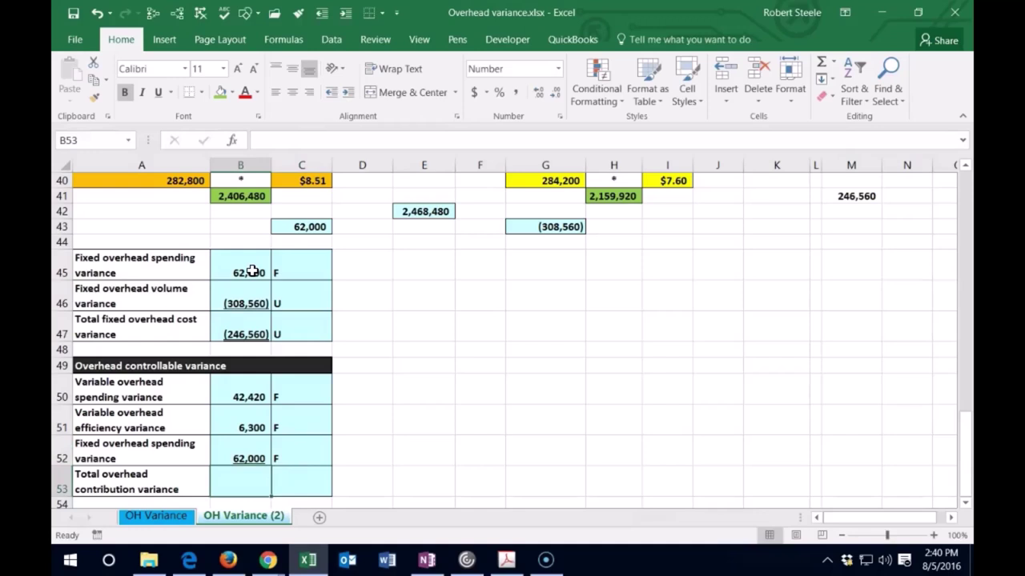
- Total the overhead contribution variance in B53 by summing B50:B52
type("=sum(")
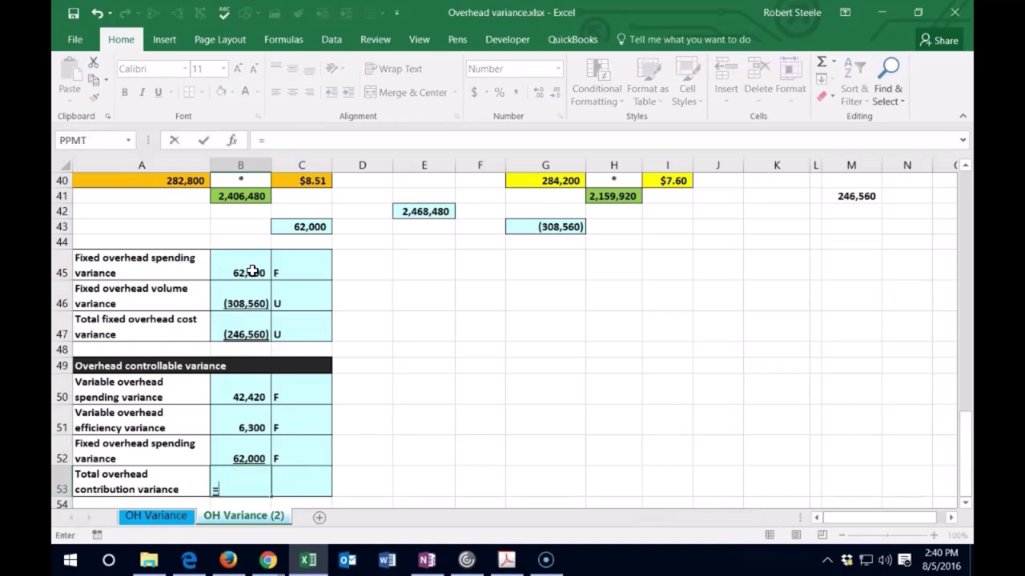
left_click_drag(248, 389, 239, 460)
type(")")
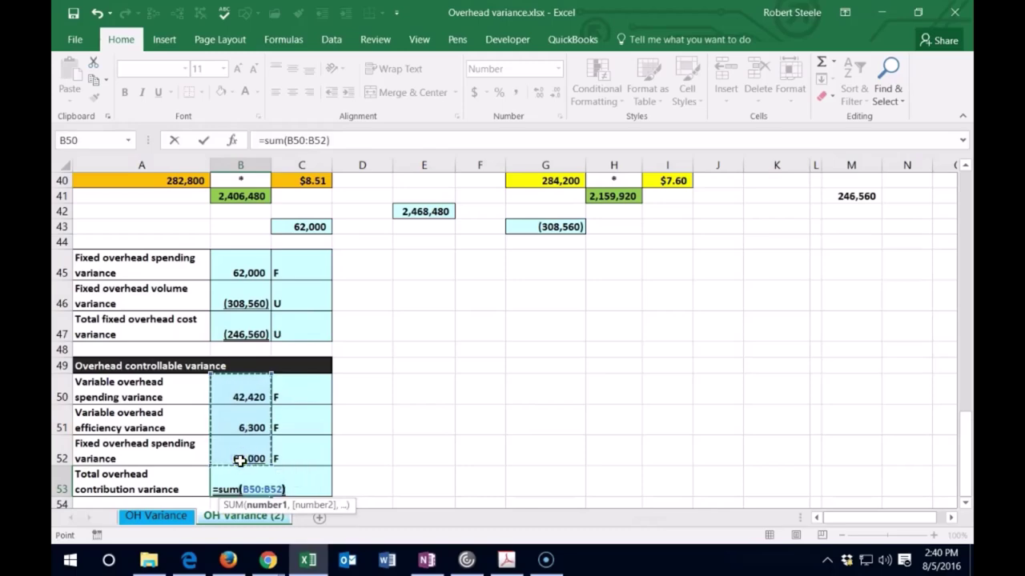